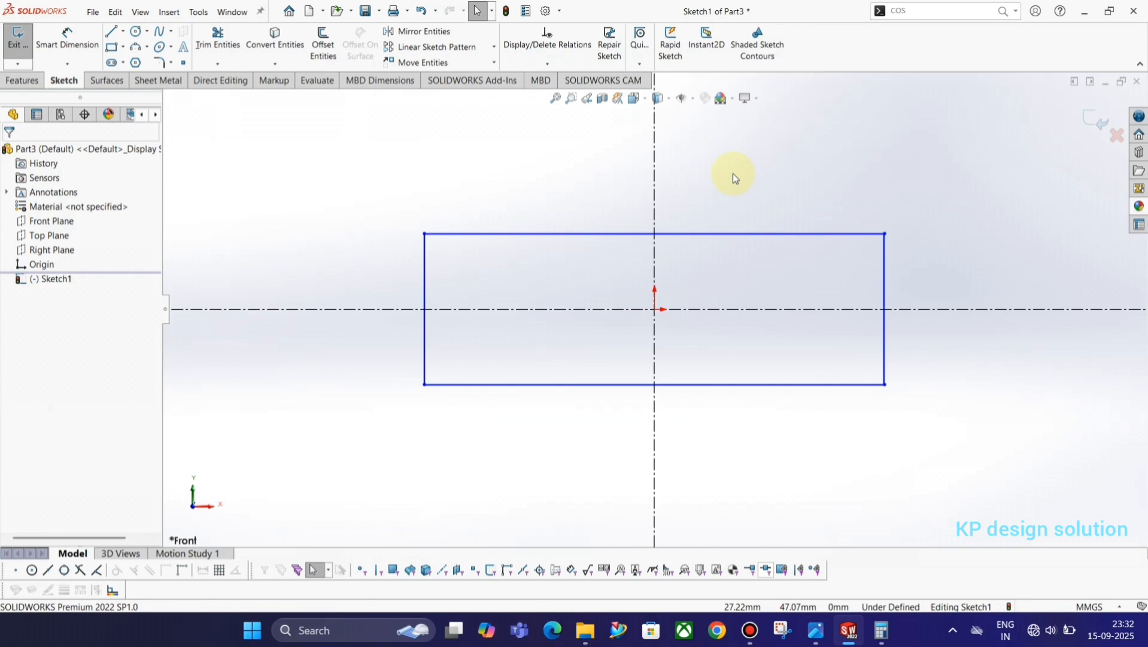
# Check the reference drawing and dimension the rectangle's horizontal length at 110 mm
pyautogui.hotkey('alt', 'Tab')
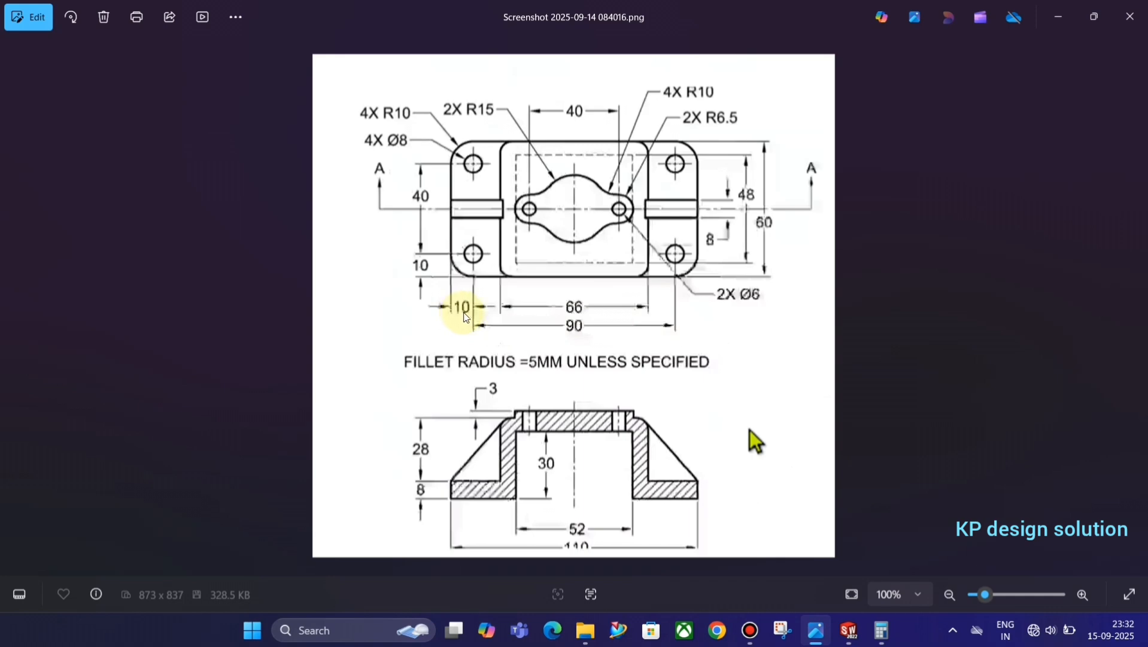
pyautogui.hotkey('alt', 'Tab')
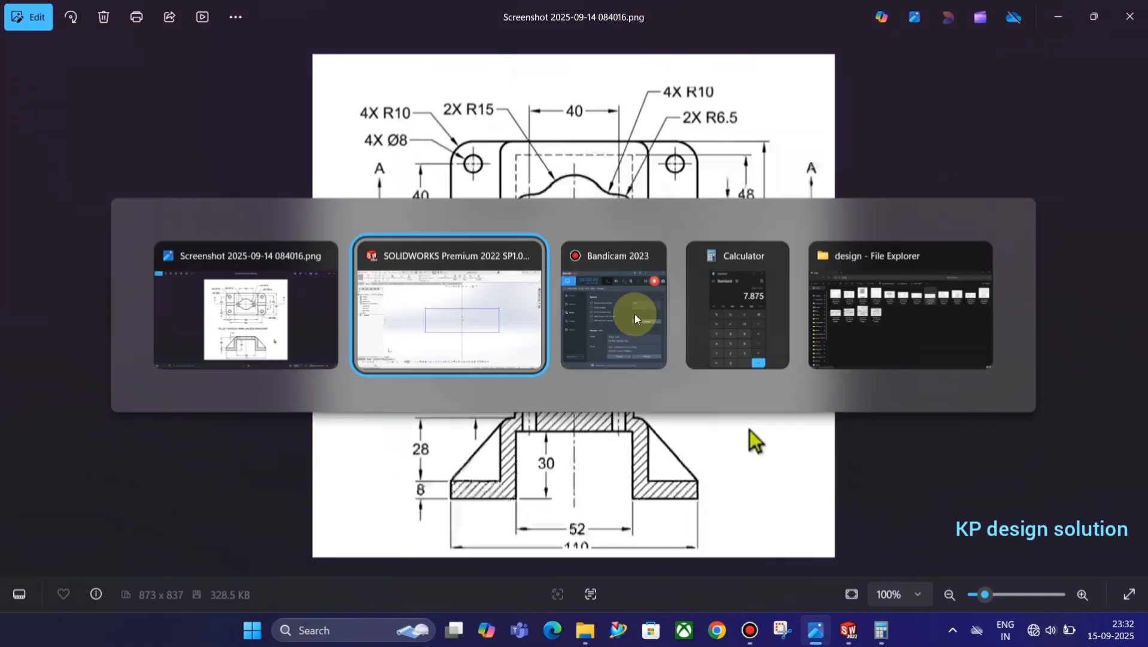
pyautogui.click(68, 40)
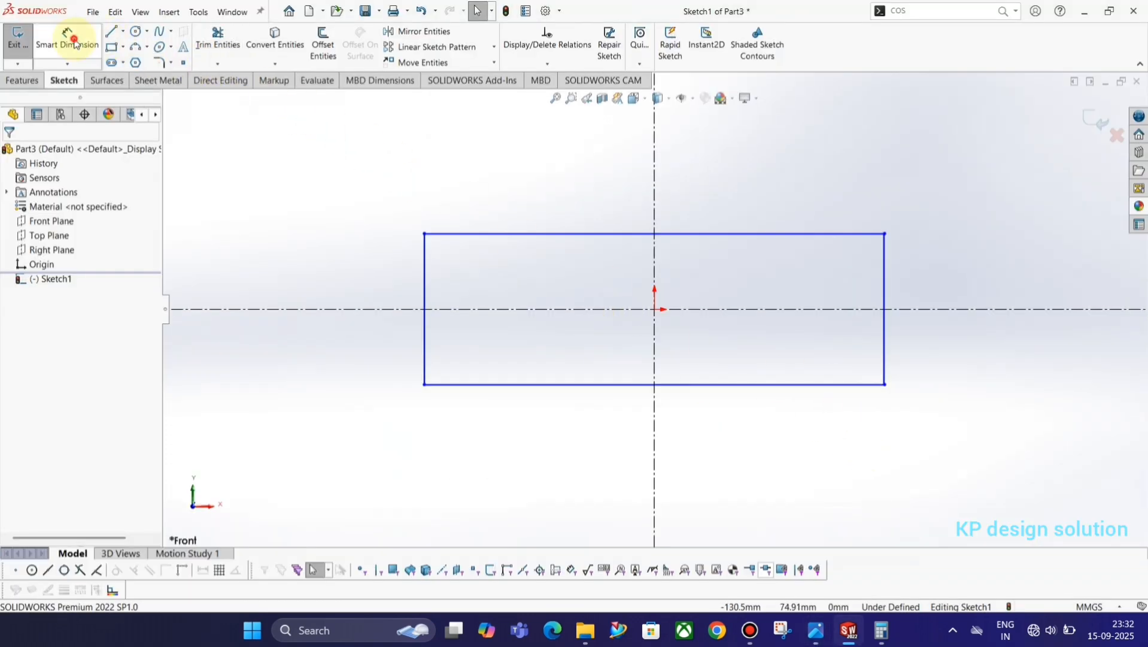
pyautogui.click(697, 385)
pyautogui.click(698, 430)
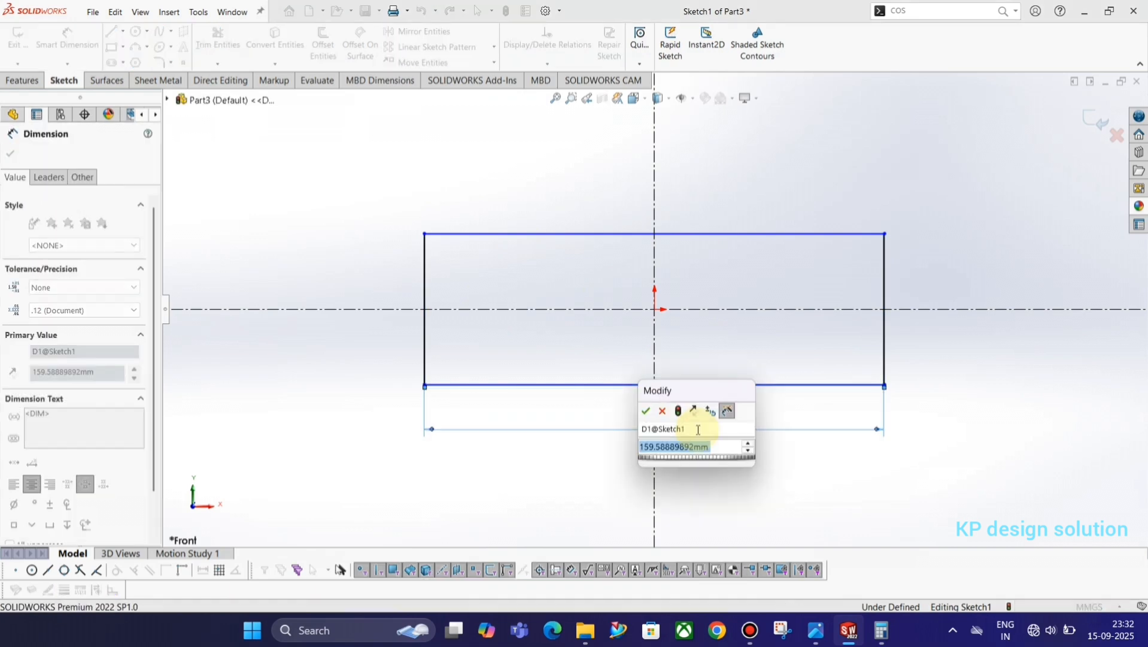
pyautogui.write('110')
pyautogui.press('Return')
# Check the reference drawing again and dimension the rectangle's height between its two horizontal edges at 60 mm
pyautogui.hotkey('alt', 'Tab')
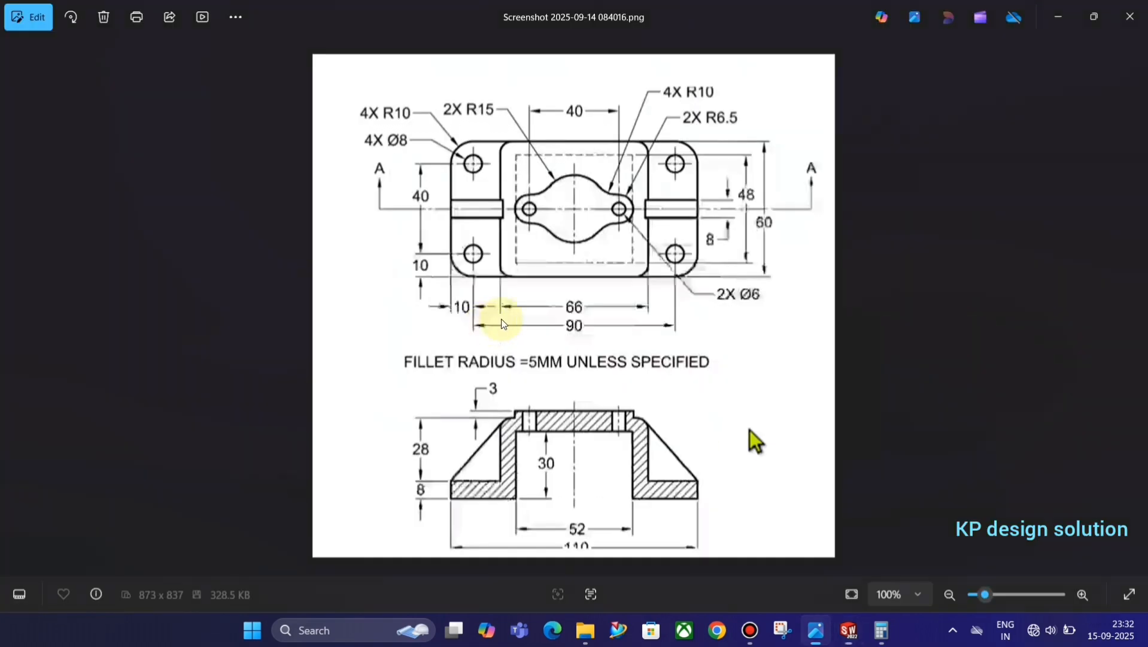
pyautogui.hotkey('alt', 'Tab')
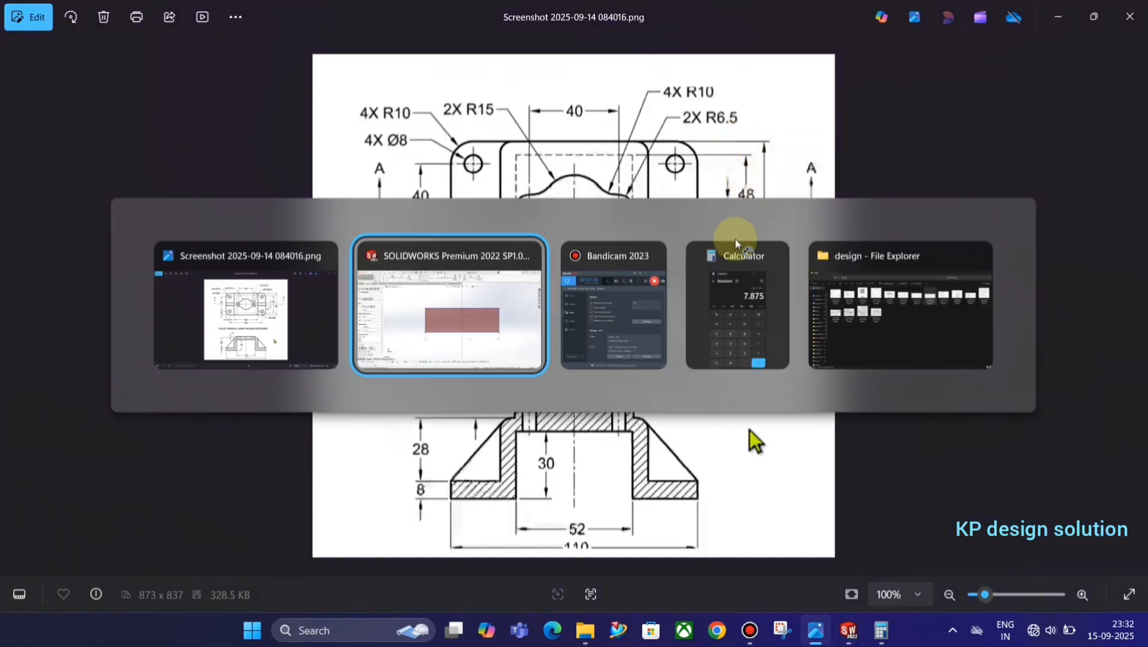
pyautogui.click(742, 234)
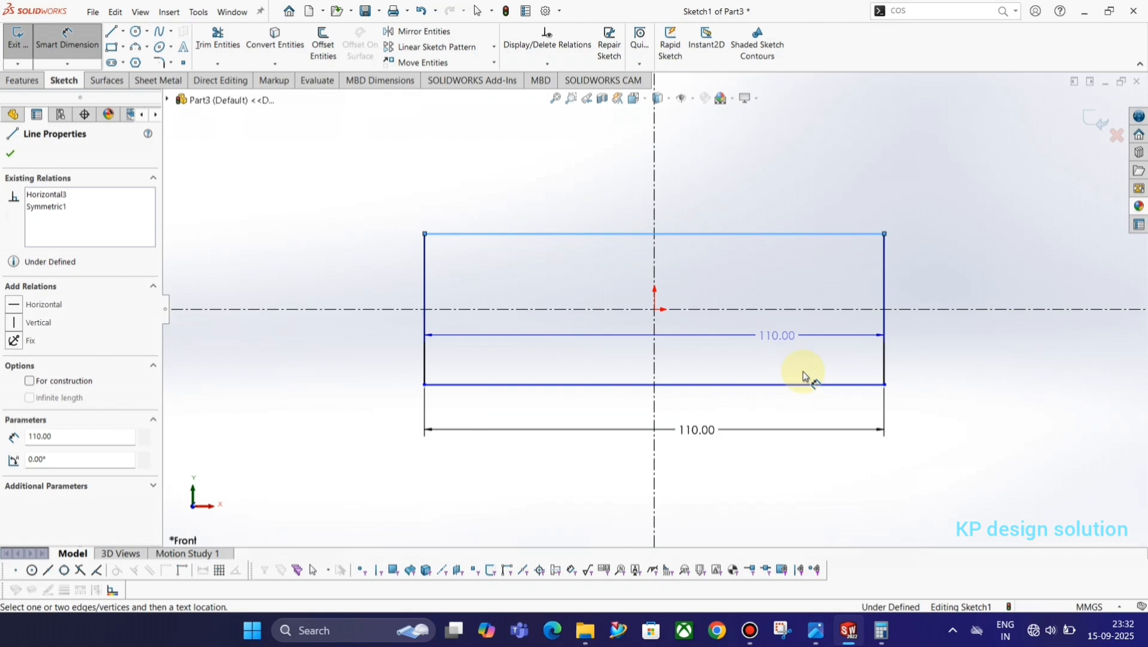
pyautogui.click(852, 385)
pyautogui.click(912, 348)
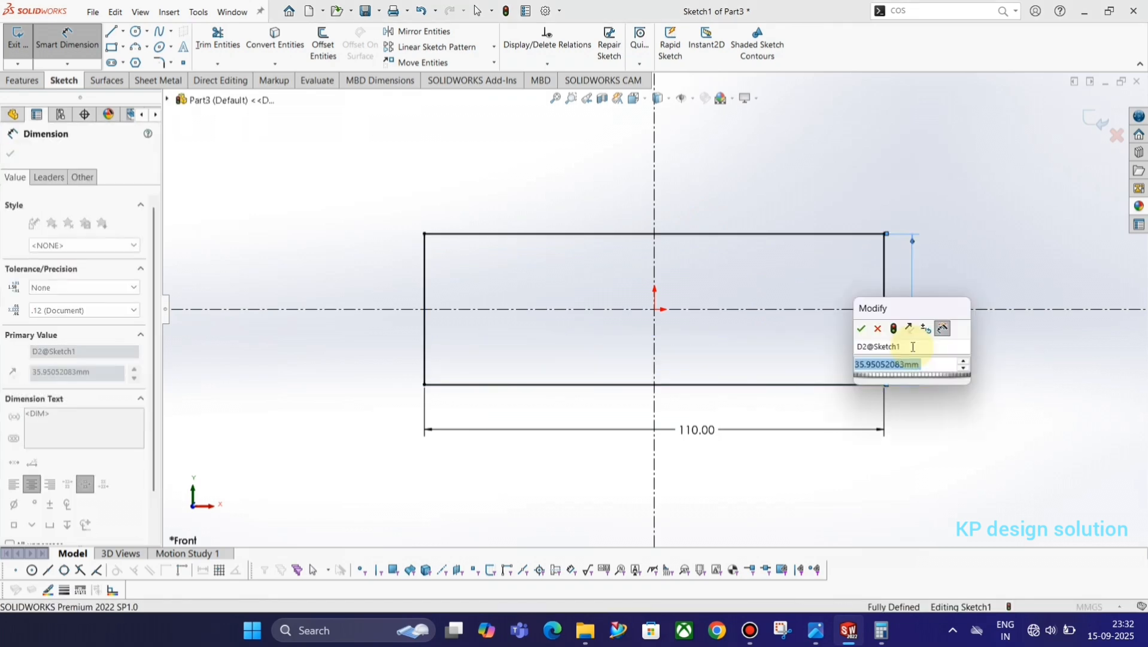
pyautogui.write('60')
pyautogui.press('Return')
pyautogui.press('Escape')
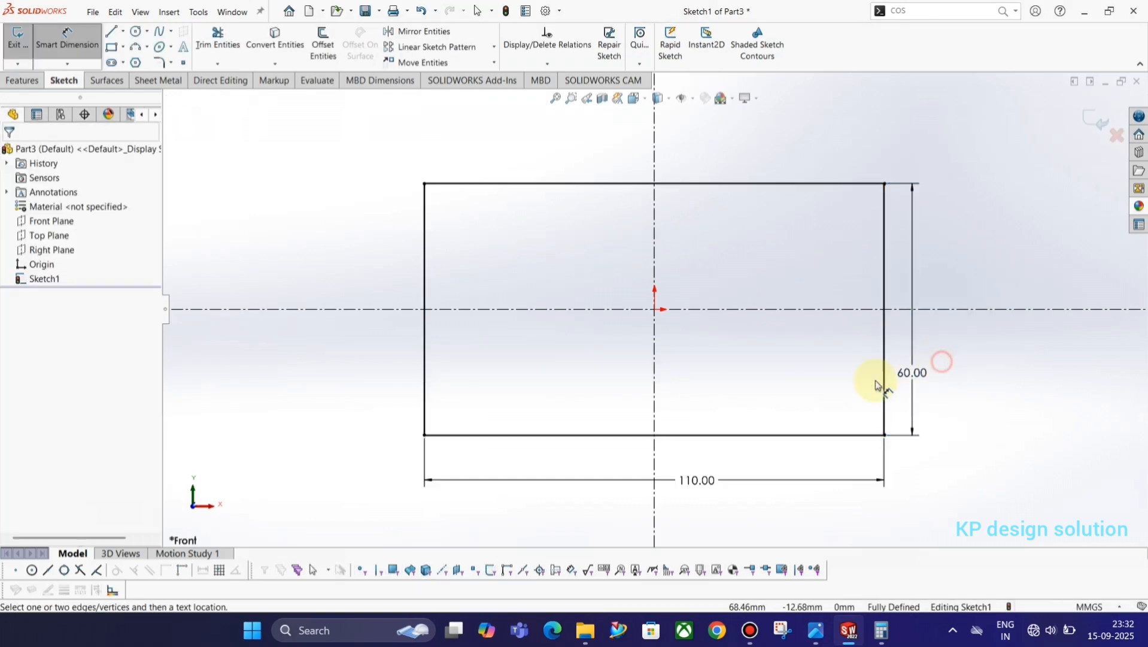
# Consult the hole layout in the reference drawing and sketch a circle about 9 mm in diameter inside the rectangle's upper-left corner
pyautogui.hotkey('alt', 'Tab')
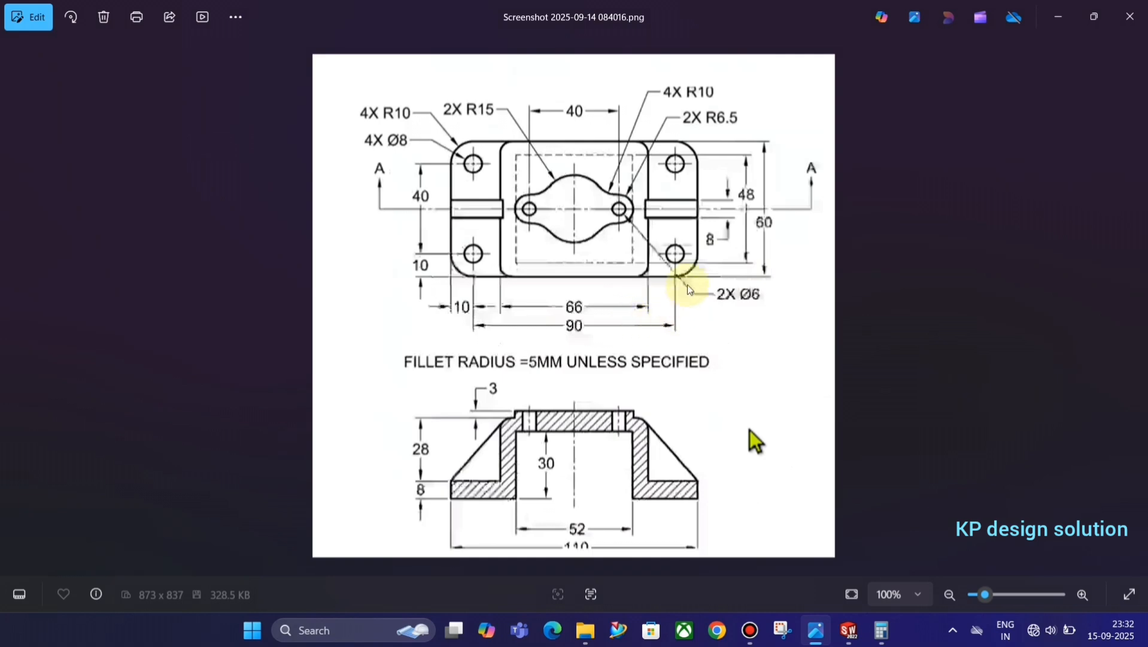
pyautogui.hotkey('alt', 'Tab')
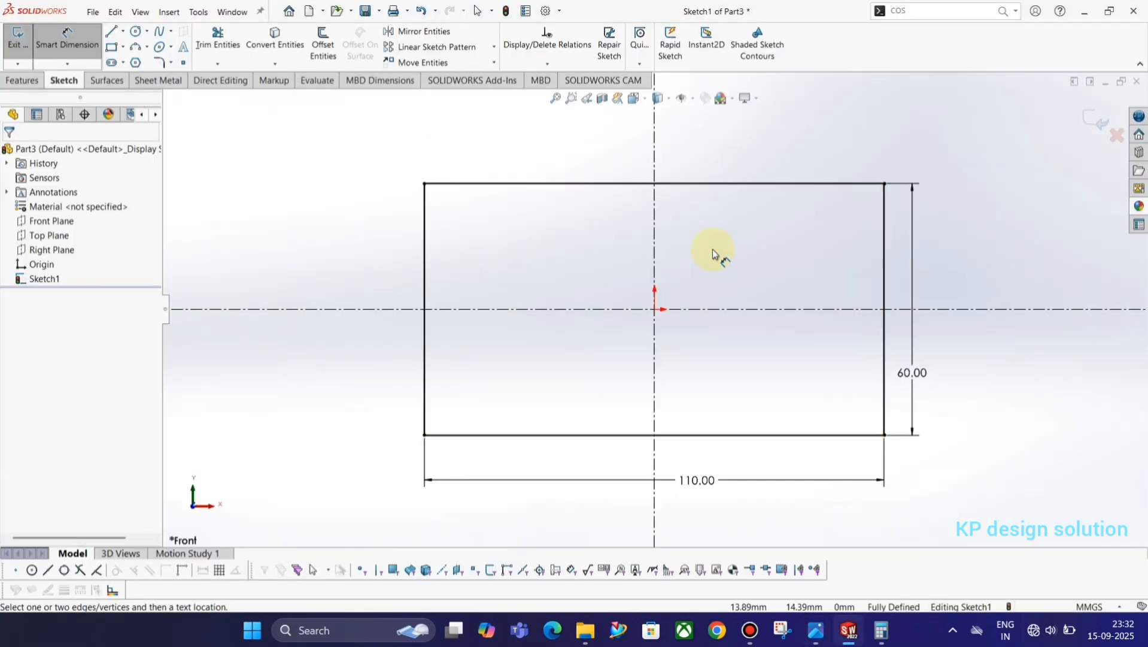
pyautogui.hotkey('alt', 'Tab')
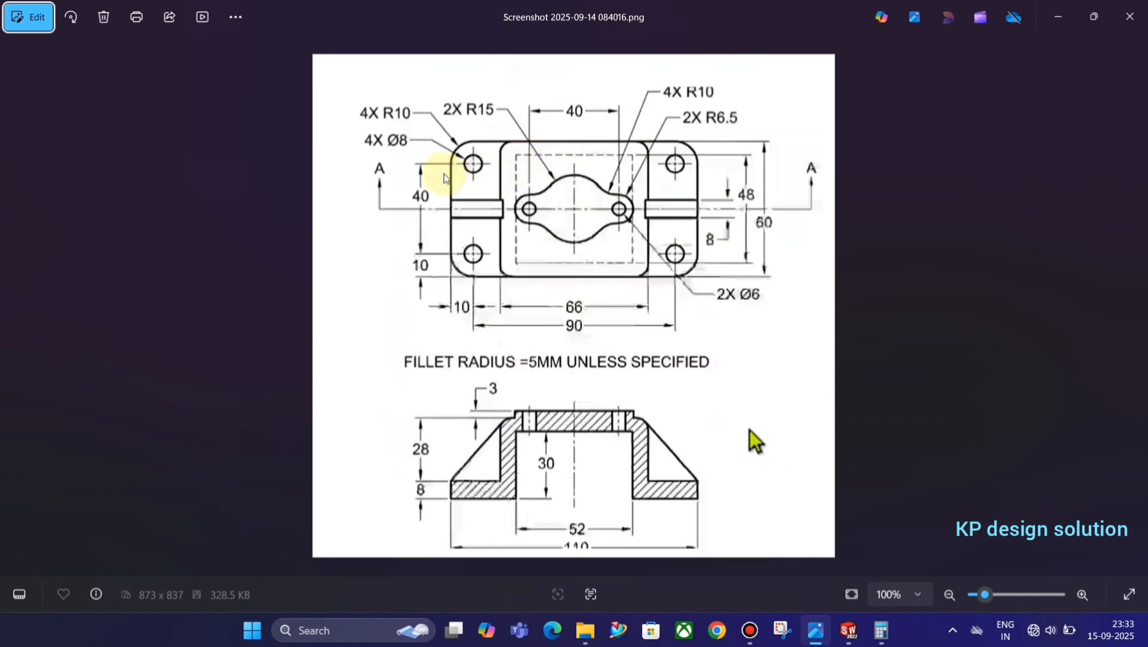
pyautogui.hotkey('alt', 'Tab')
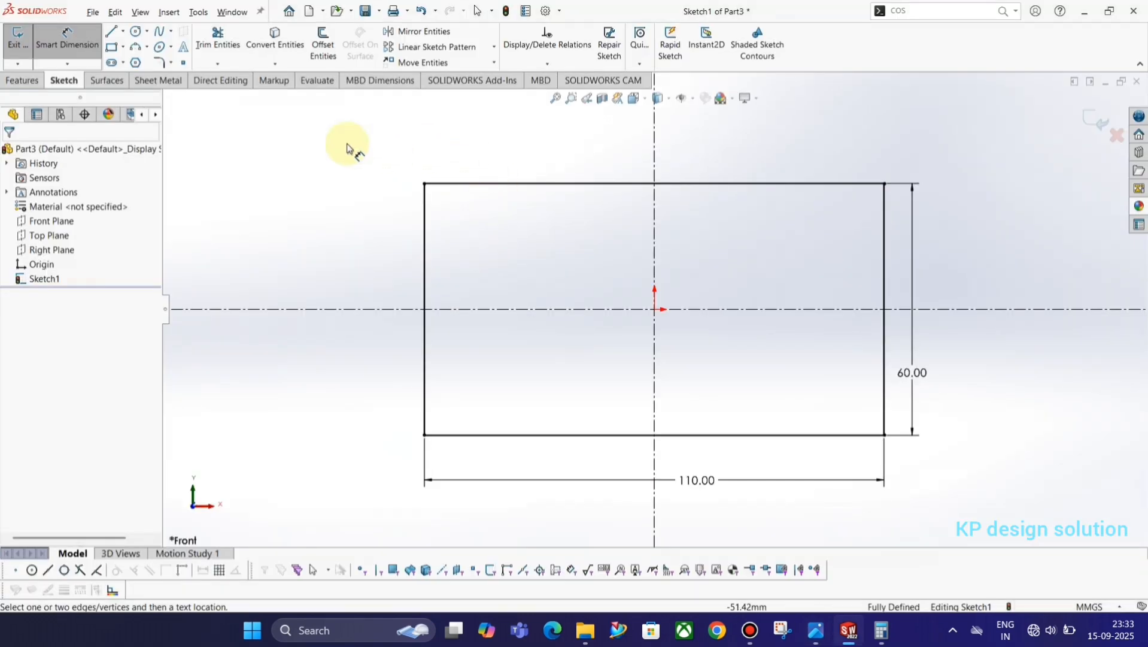
pyautogui.click(136, 32)
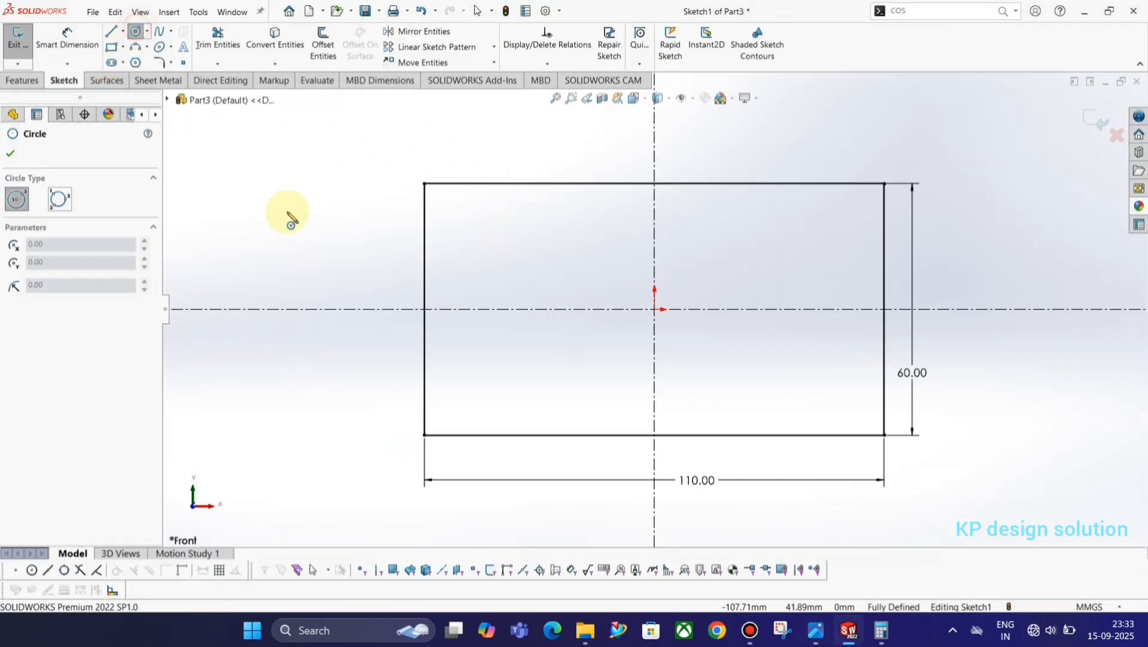
pyautogui.click(466, 219)
pyautogui.click(479, 232)
pyautogui.press('Escape')
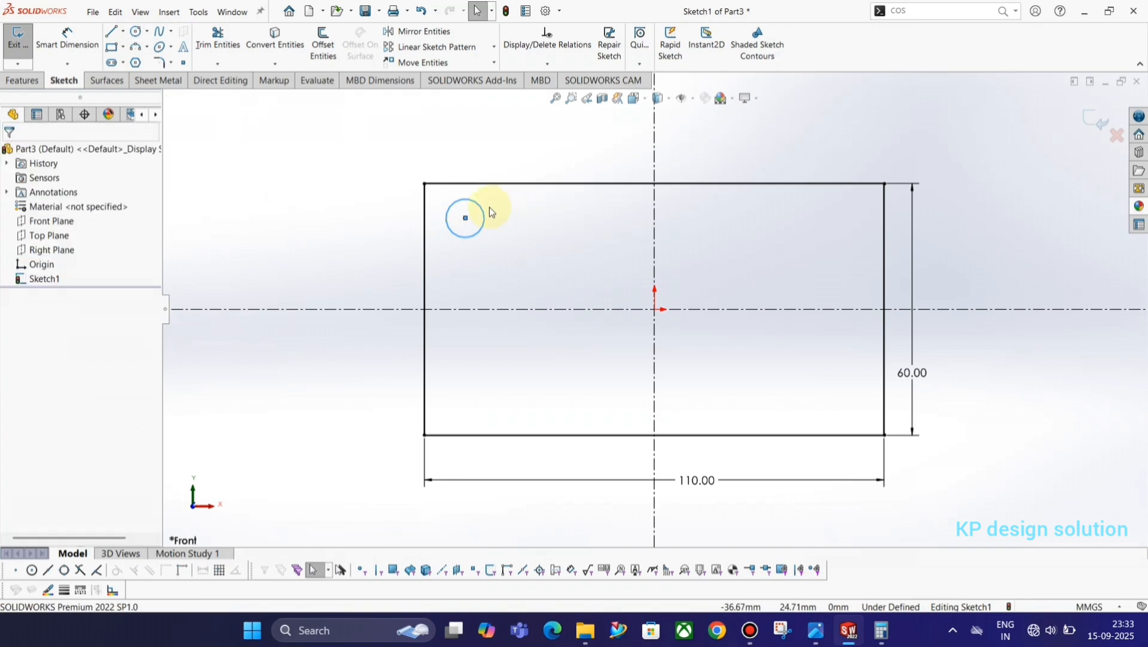
pyautogui.rightClick(488, 160)
# Dimension the corner circle's diameter at 8 mm
pyautogui.click(67, 39)
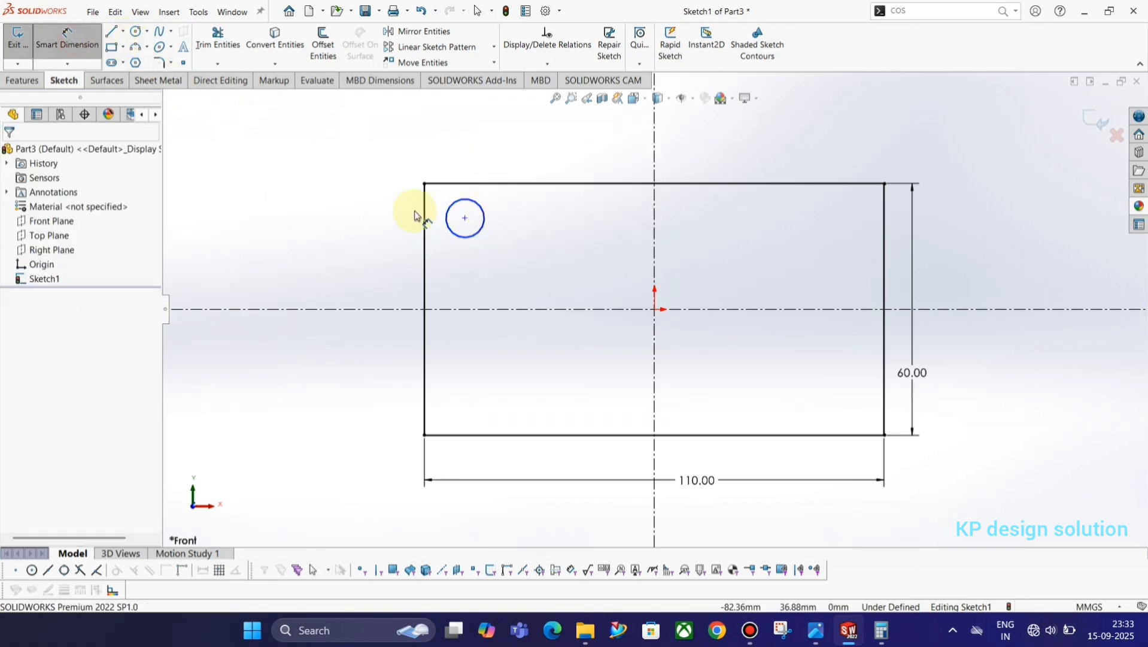
pyautogui.click(479, 209)
pyautogui.click(498, 157)
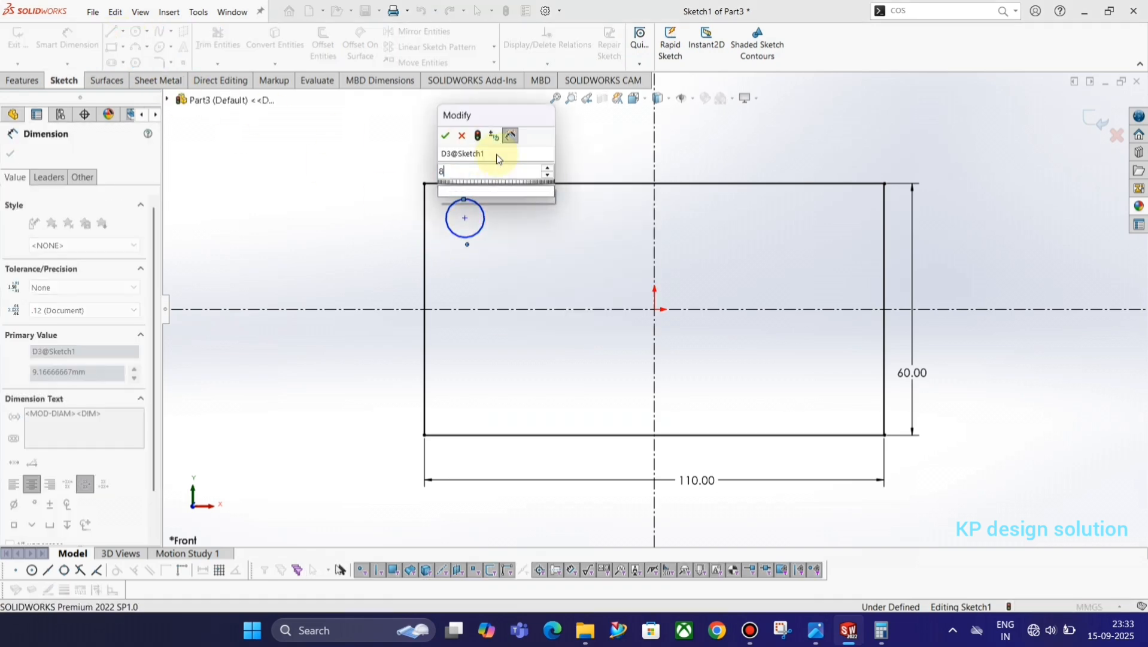
pyautogui.press('Return')
# Check the hole spacing in the reference drawing and dimension the circle's centre 20 mm from the horizontal centreline
pyautogui.hotkey('alt', 'Tab')
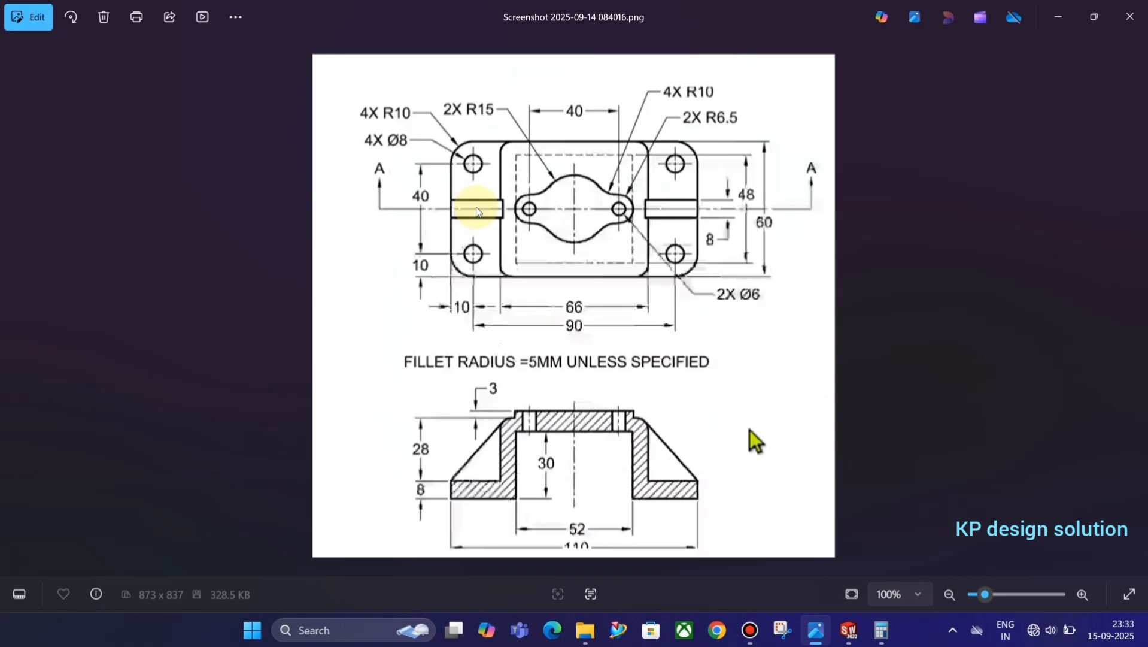
pyautogui.hotkey('alt', 'Tab')
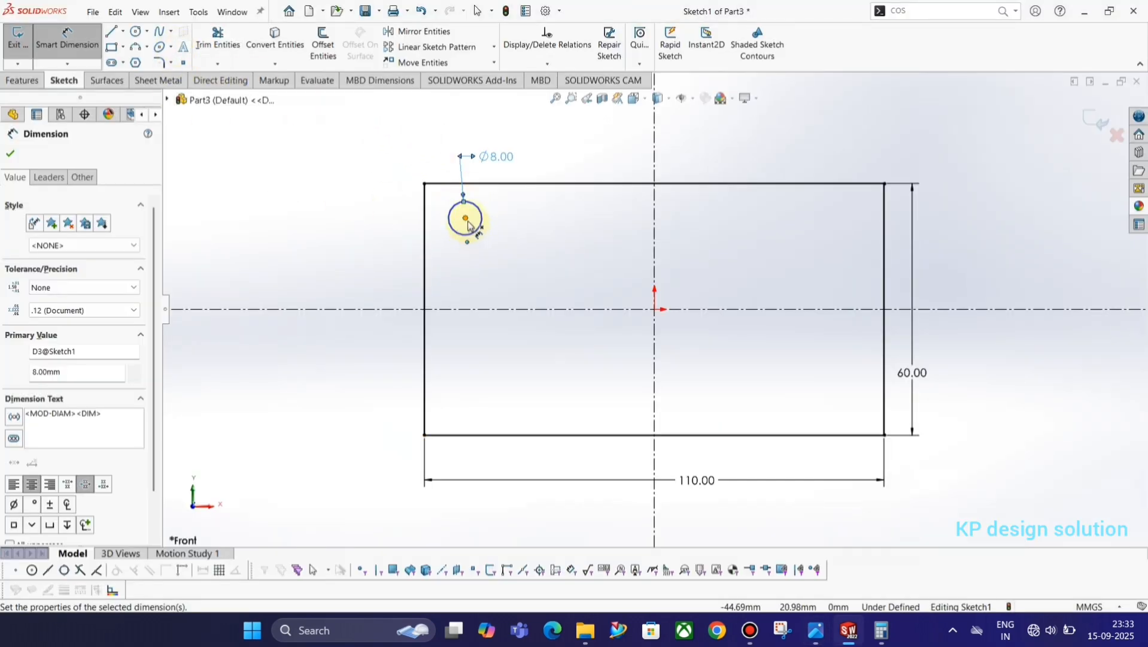
pyautogui.click(467, 219)
pyautogui.click(486, 309)
pyautogui.click(373, 263)
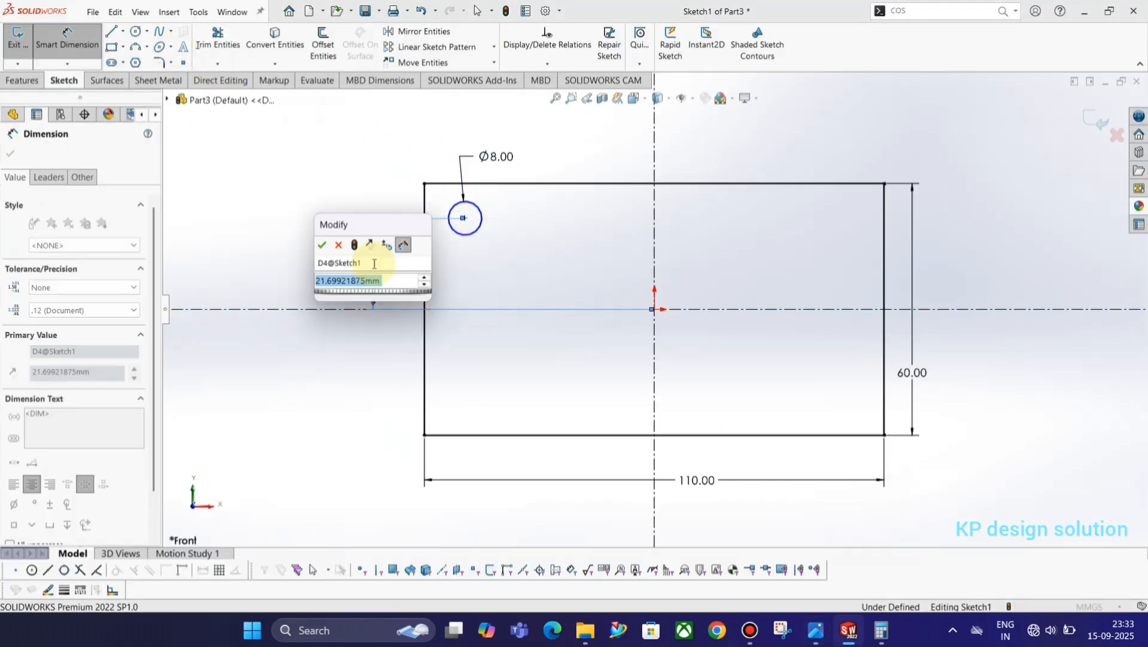
pyautogui.write('10')
pyautogui.press('Return')
# Check the edge offset in the reference drawing and dimension the circle's centre 10 mm from the rectangle's left edge
pyautogui.hotkey('alt', 'Tab')
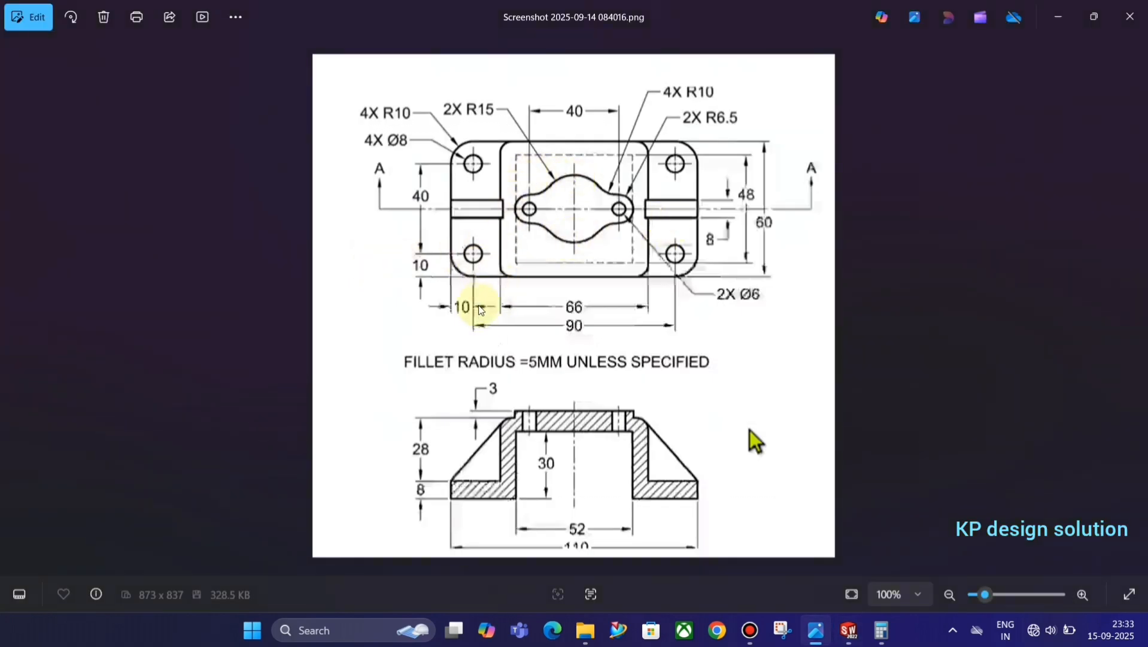
pyautogui.hotkey('alt', 'Tab')
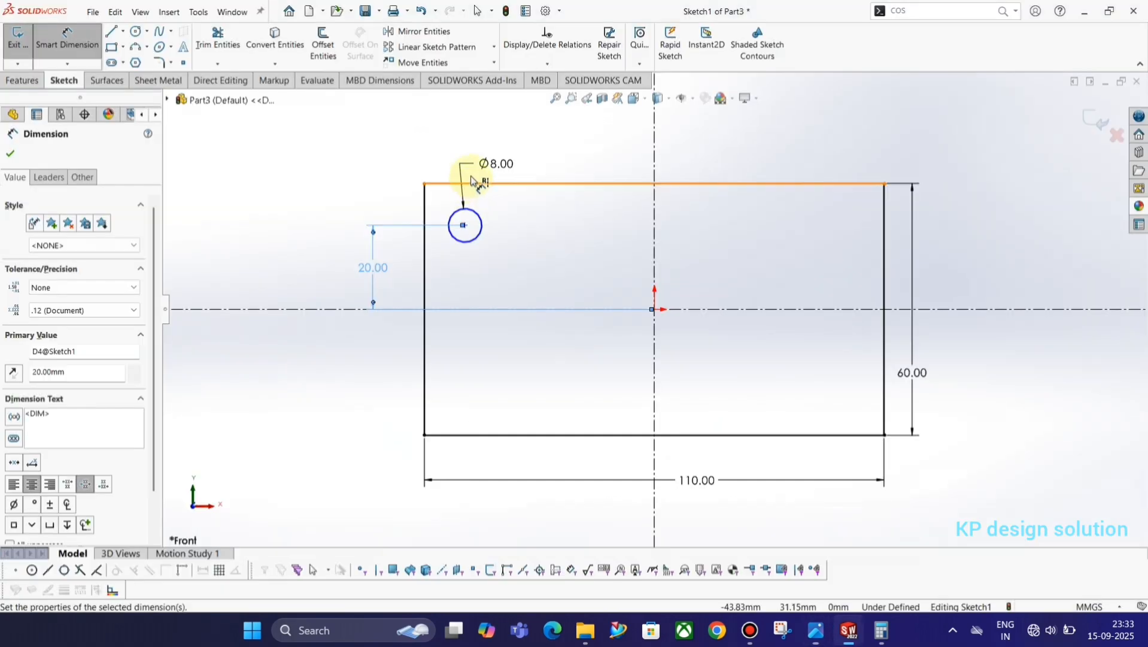
pyautogui.click(466, 227)
pyautogui.click(424, 214)
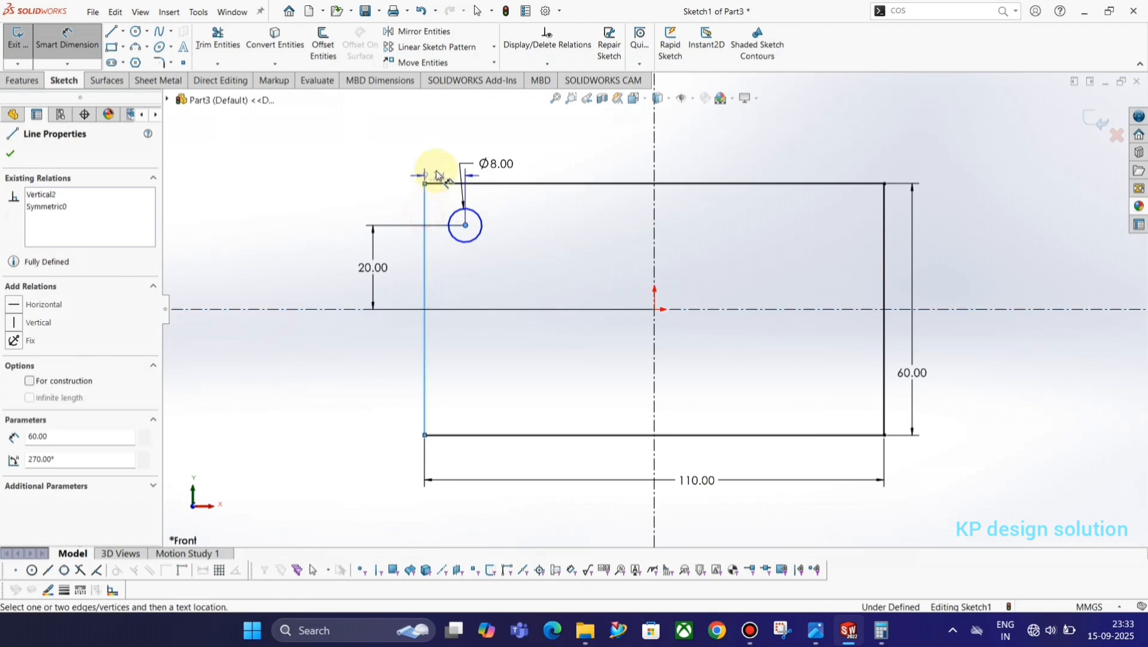
pyautogui.click(437, 154)
pyautogui.write('10')
pyautogui.press('Return')
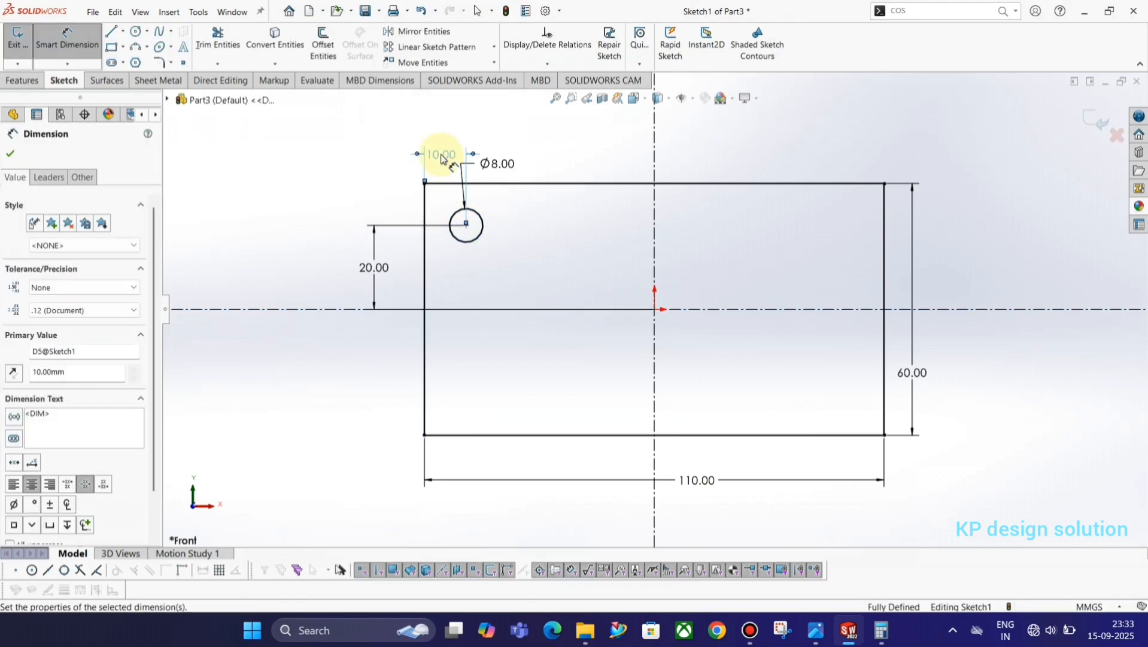
# Compare with the reference drawing and mirror the 8 mm circle about the vertical centreline
pyautogui.hotkey('alt', 'Tab')
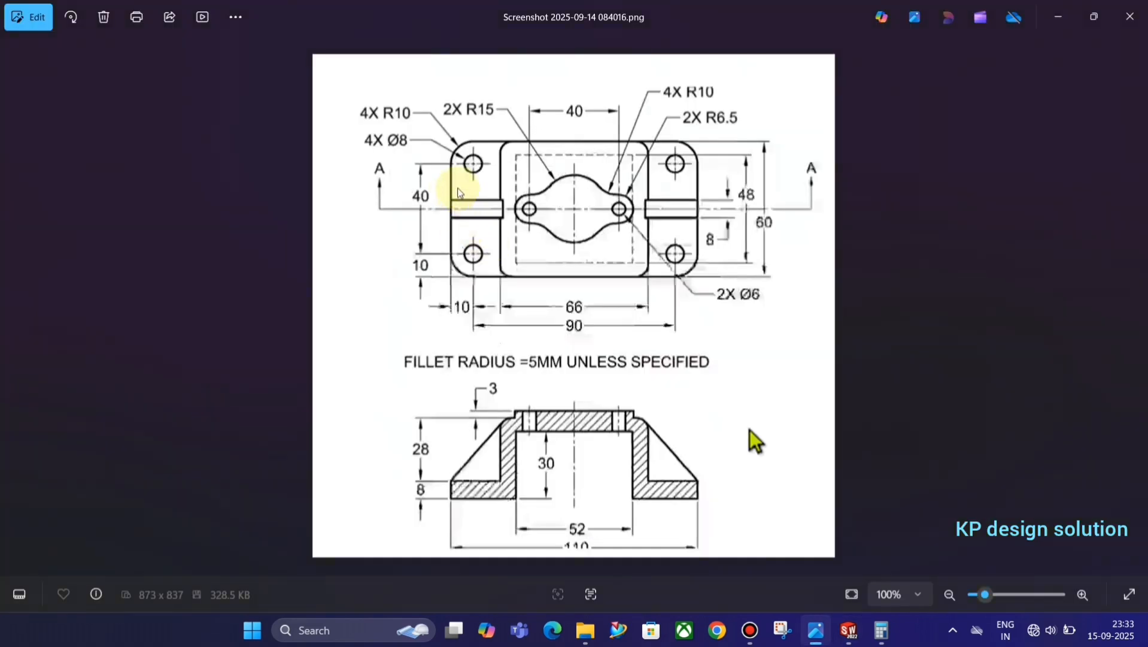
pyautogui.hotkey('alt', 'Tab')
pyautogui.press('Escape')
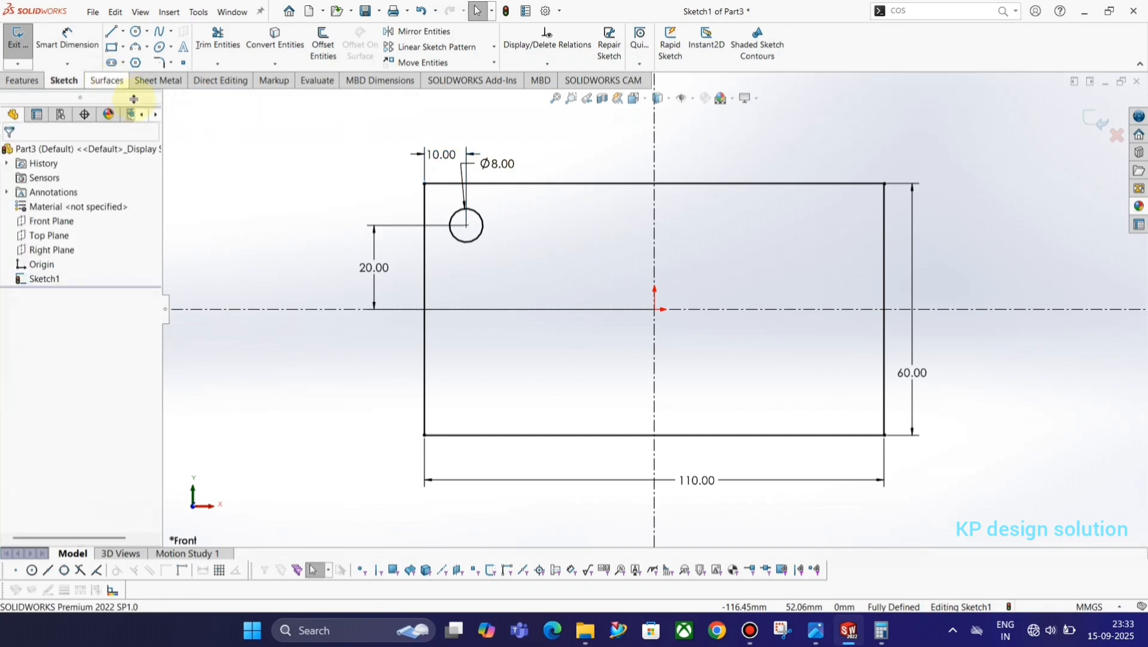
pyautogui.click(482, 225)
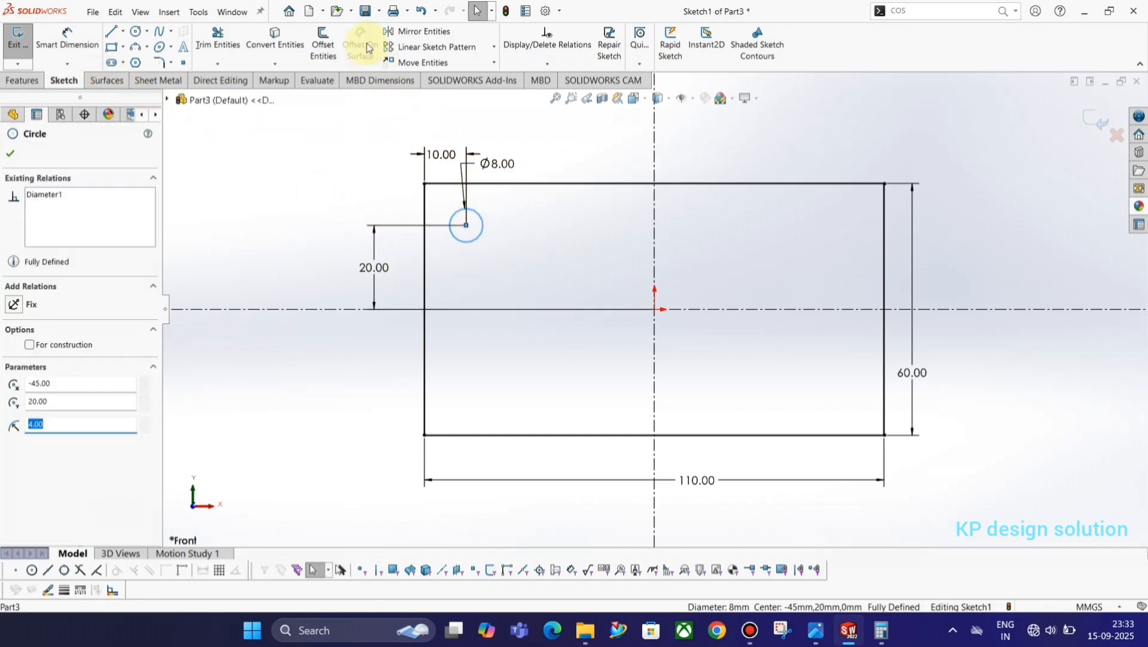
pyautogui.click(397, 33)
pyautogui.click(91, 333)
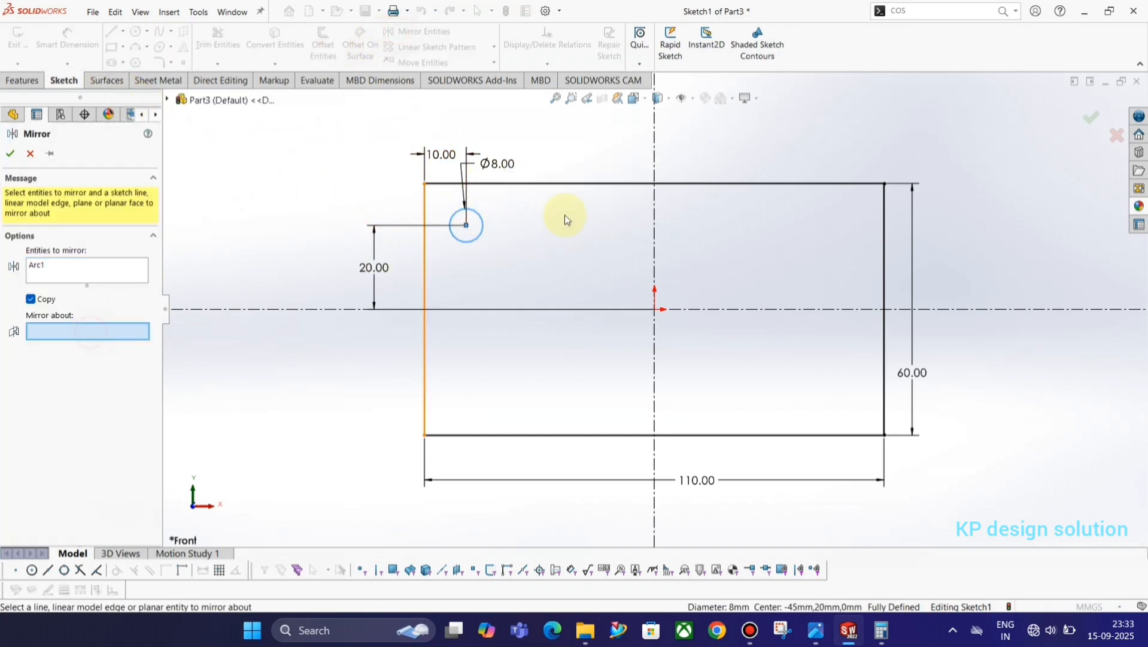
pyautogui.click(654, 157)
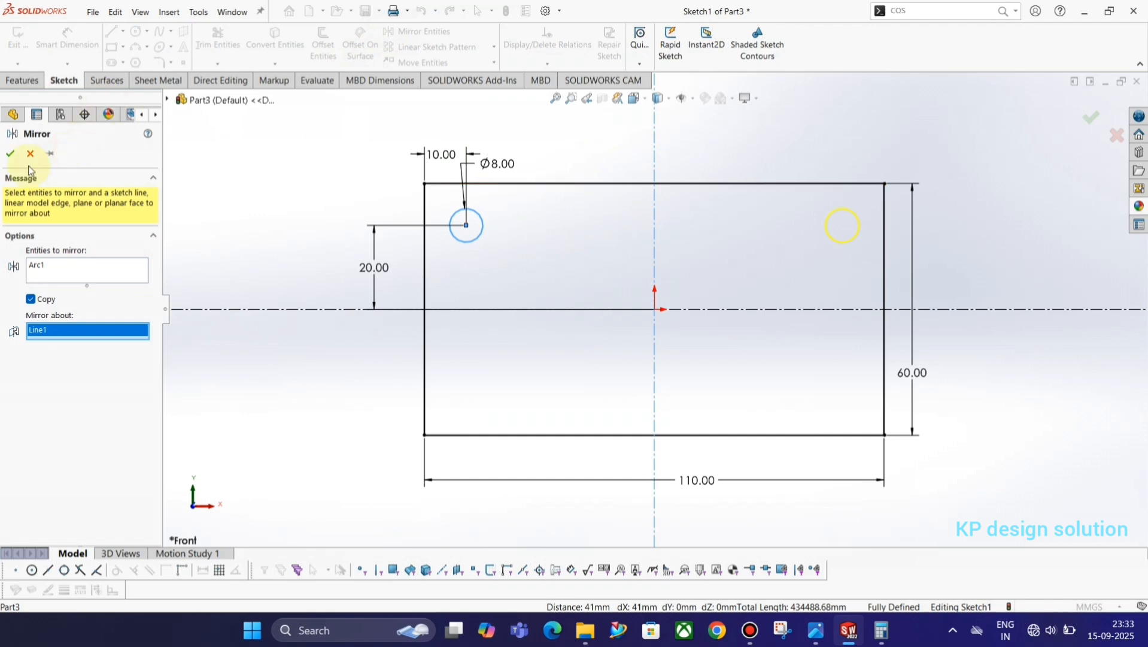
pyautogui.click(7, 154)
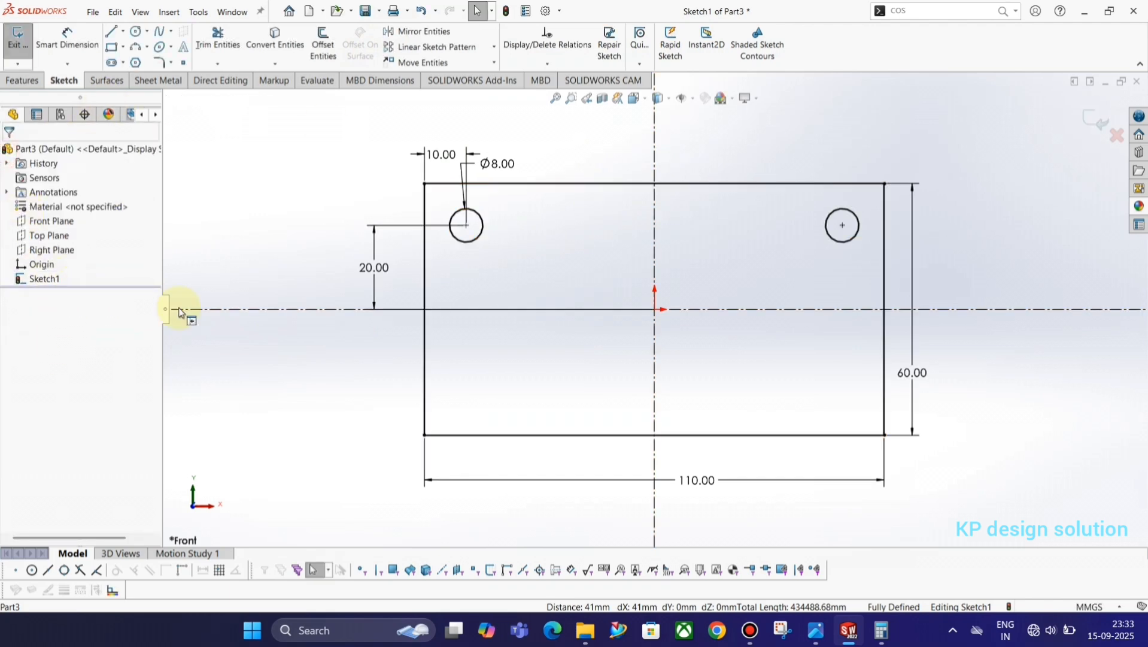
# Mirror both upper circles about the horizontal centreline to complete the four-hole pattern
pyautogui.click(479, 241)
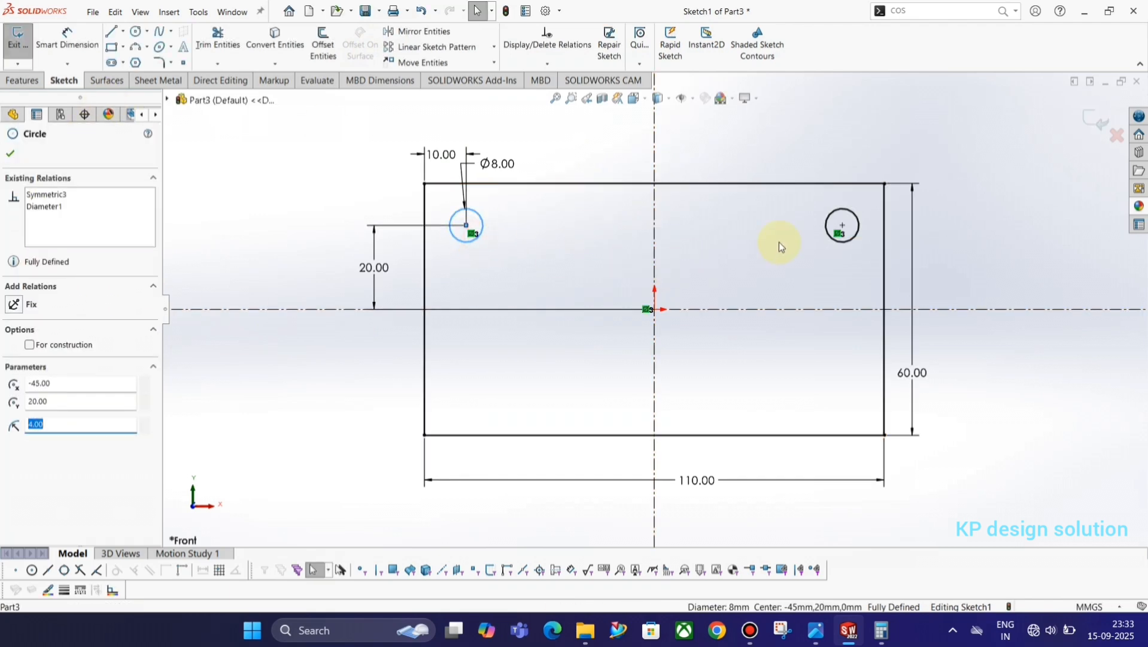
pyautogui.keyDown('ctrl'); pyautogui.click(849, 243); pyautogui.keyUp('ctrl')
pyautogui.click(394, 33)
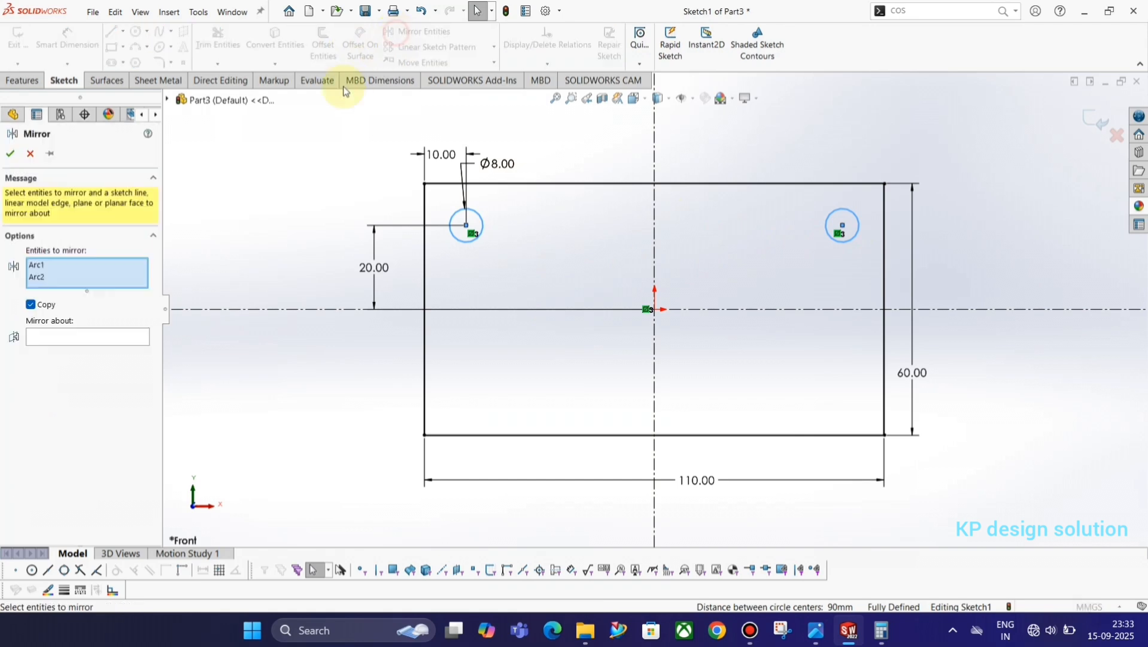
pyautogui.click(112, 346)
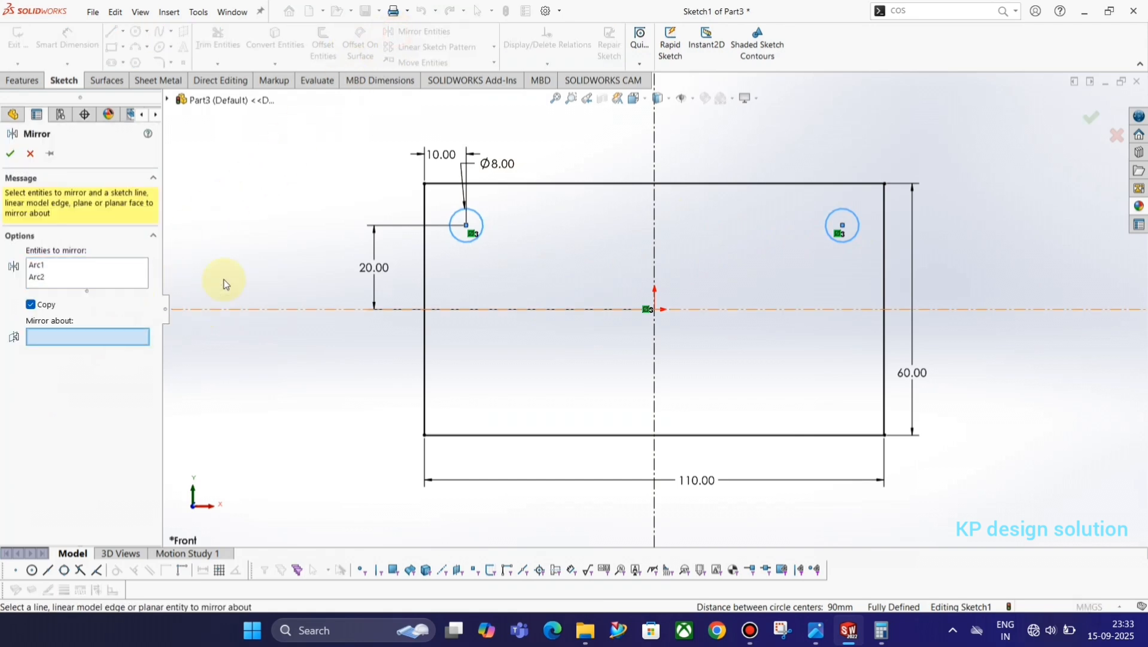
pyautogui.click(794, 309)
pyautogui.click(10, 154)
pyautogui.click(254, 191)
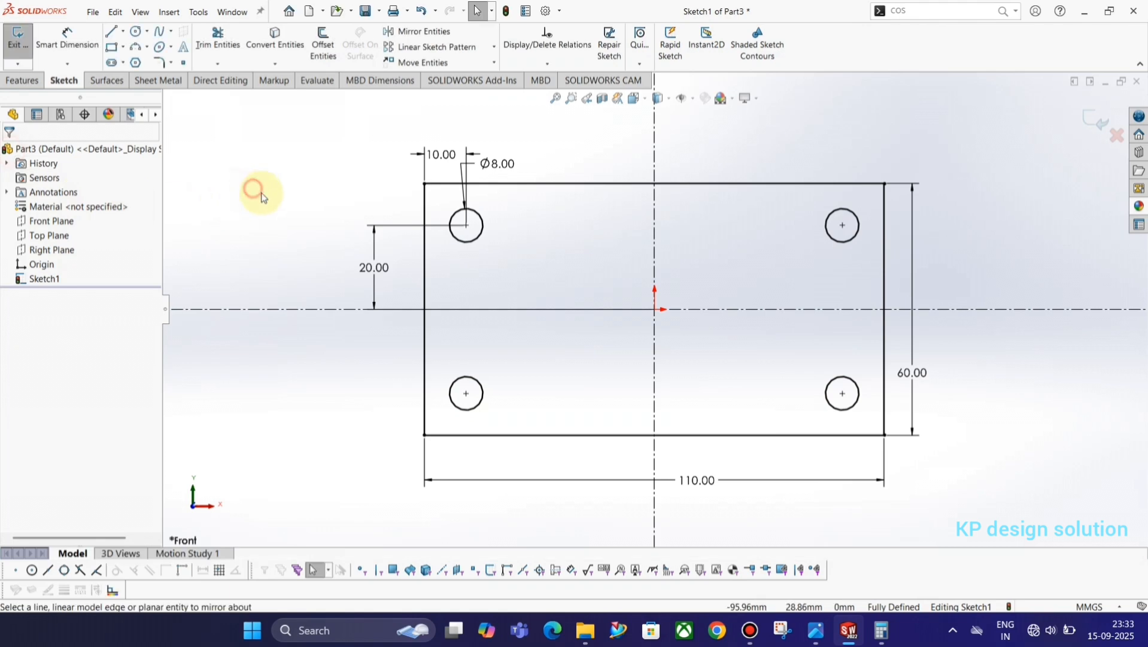
# Check the reference drawing and sketch a corner rectangle inside the plate, spanning from its upper edge to its lower edge
pyautogui.hotkey('alt', 'Tab')
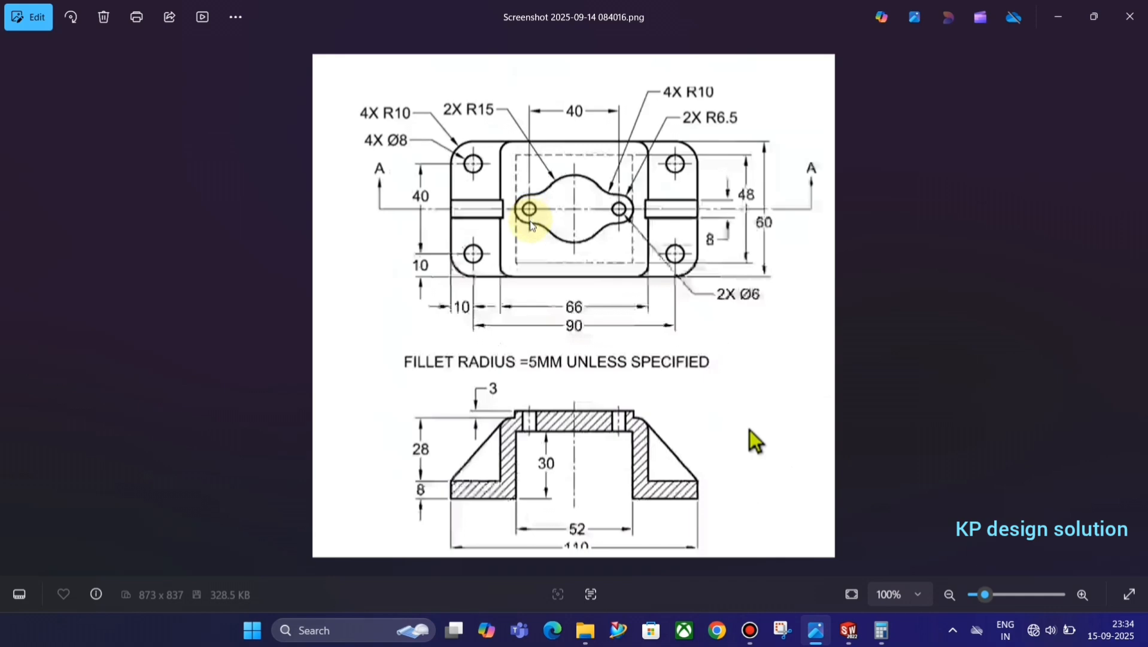
pyautogui.hotkey('alt', 'Tab')
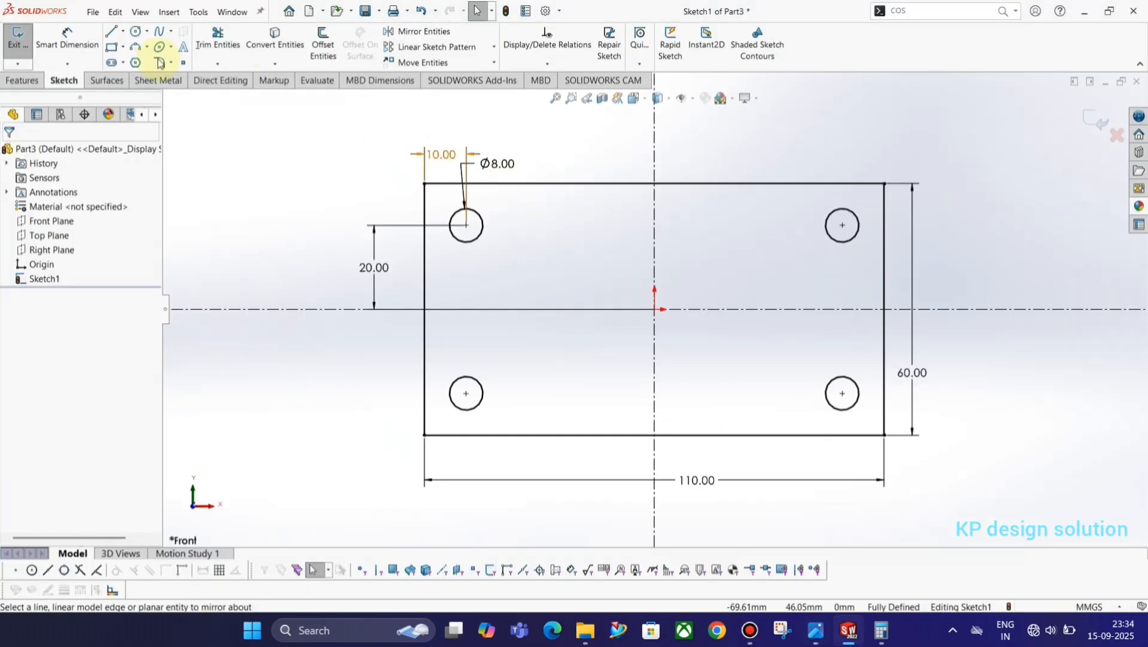
pyautogui.click(112, 32)
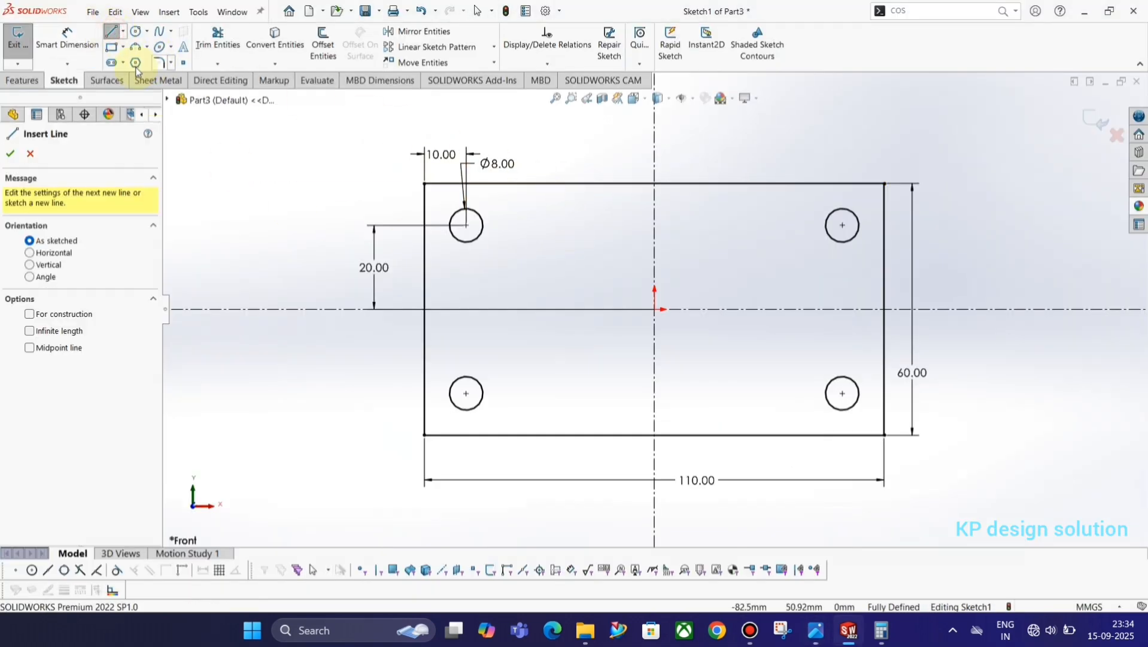
pyautogui.click(110, 47)
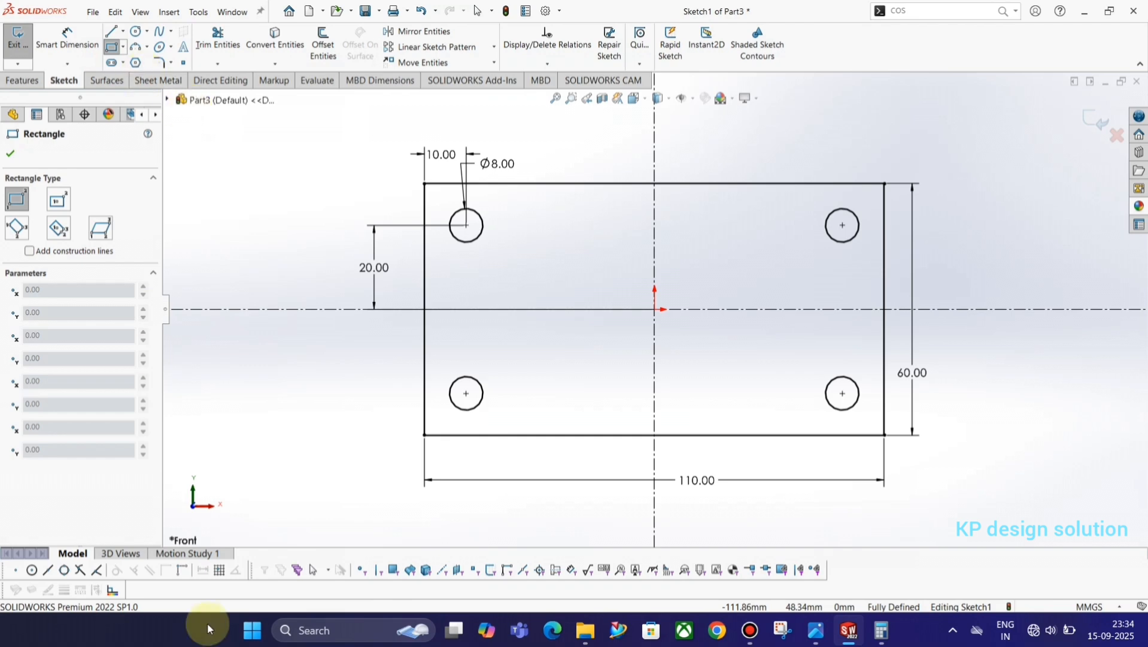
pyautogui.click(568, 183)
pyautogui.click(777, 437)
pyautogui.press('Escape')
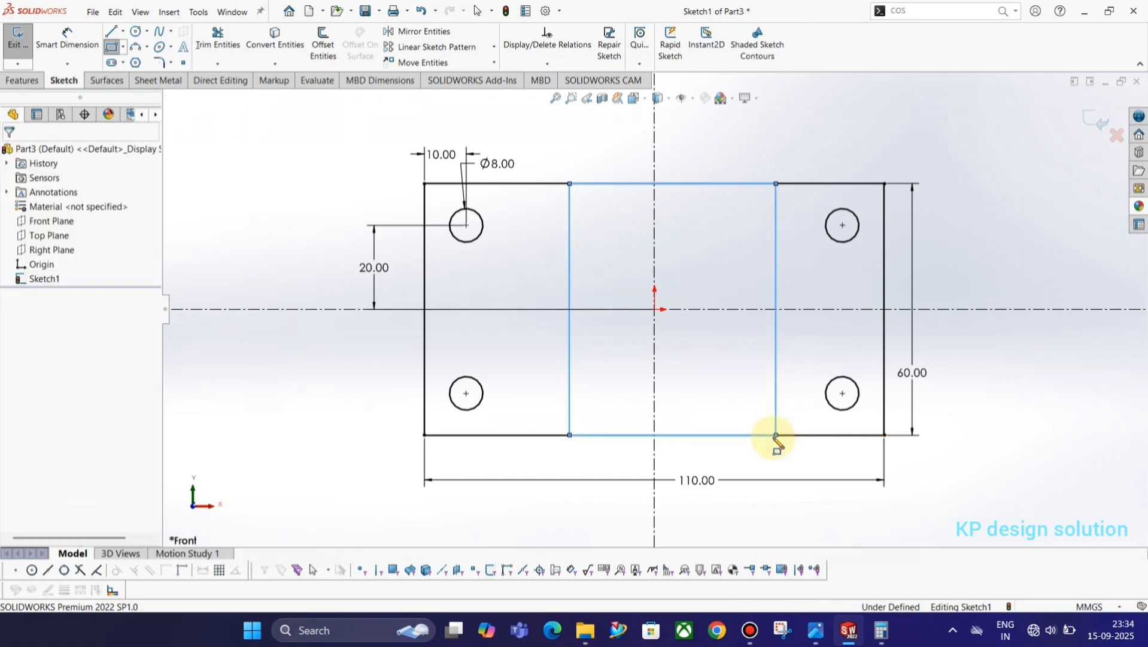
# Make the inner rectangle's two vertical sides symmetric about the vertical centreline
pyautogui.moveTo(808, 277); pyautogui.dragTo(554, 259)
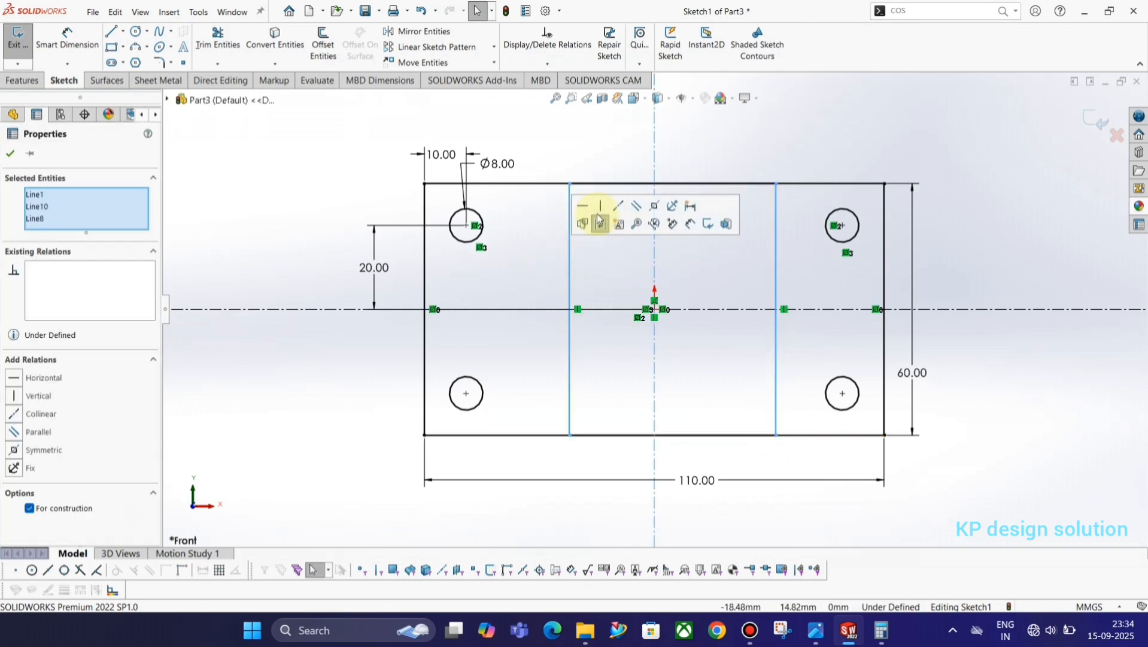
pyautogui.click(655, 205)
pyautogui.click(1065, 214)
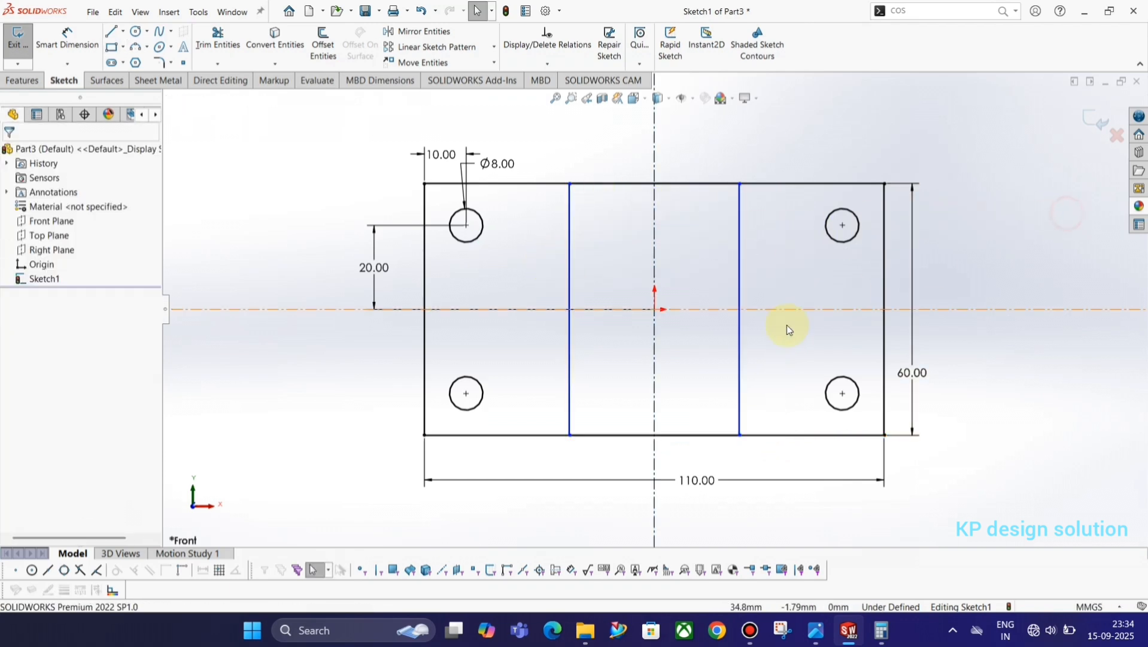
# Check the width in the reference drawing and dimension the inner rectangle's vertical sides 66 mm apart
pyautogui.hotkey('alt', 'Tab')
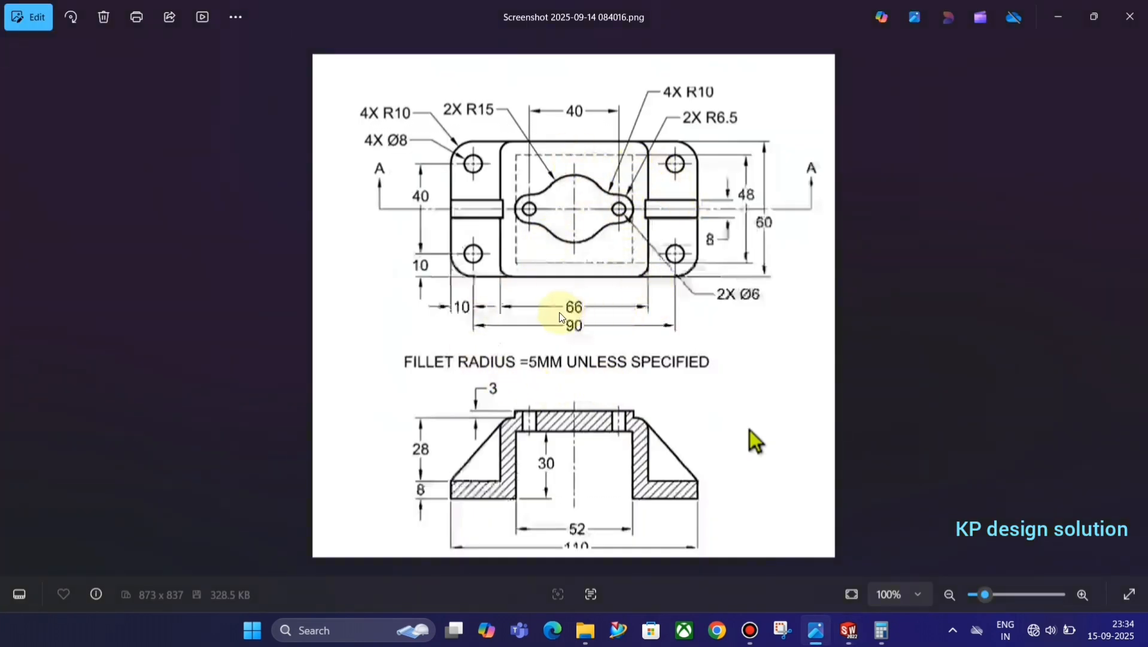
pyautogui.hotkey('alt', 'Tab')
pyautogui.click(67, 38)
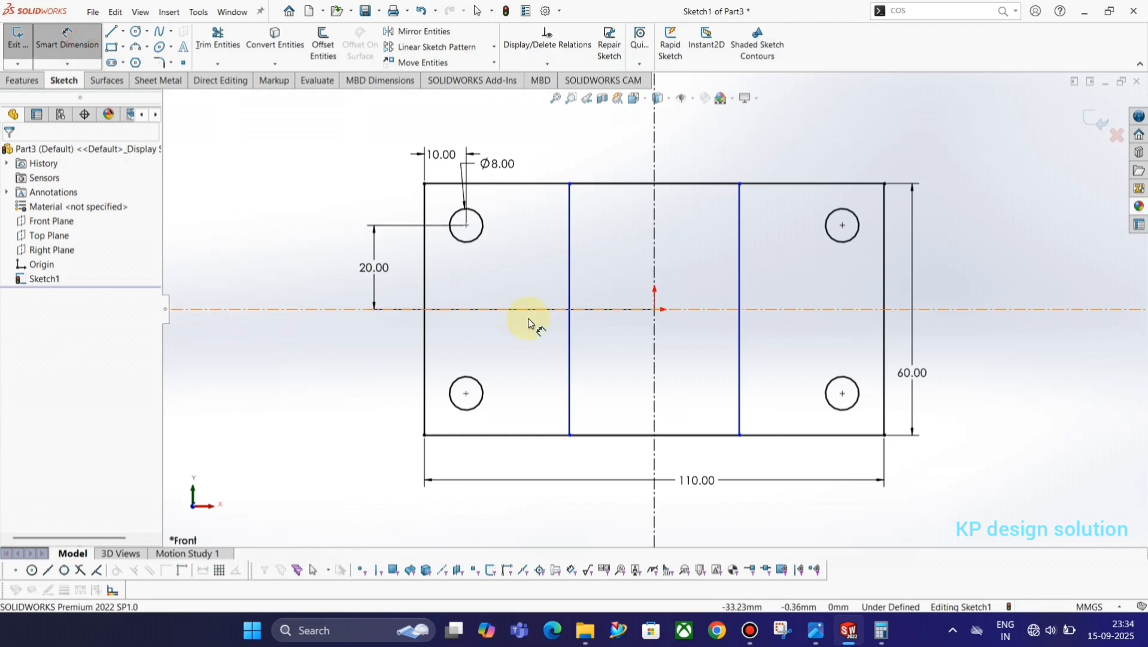
pyautogui.click(570, 342)
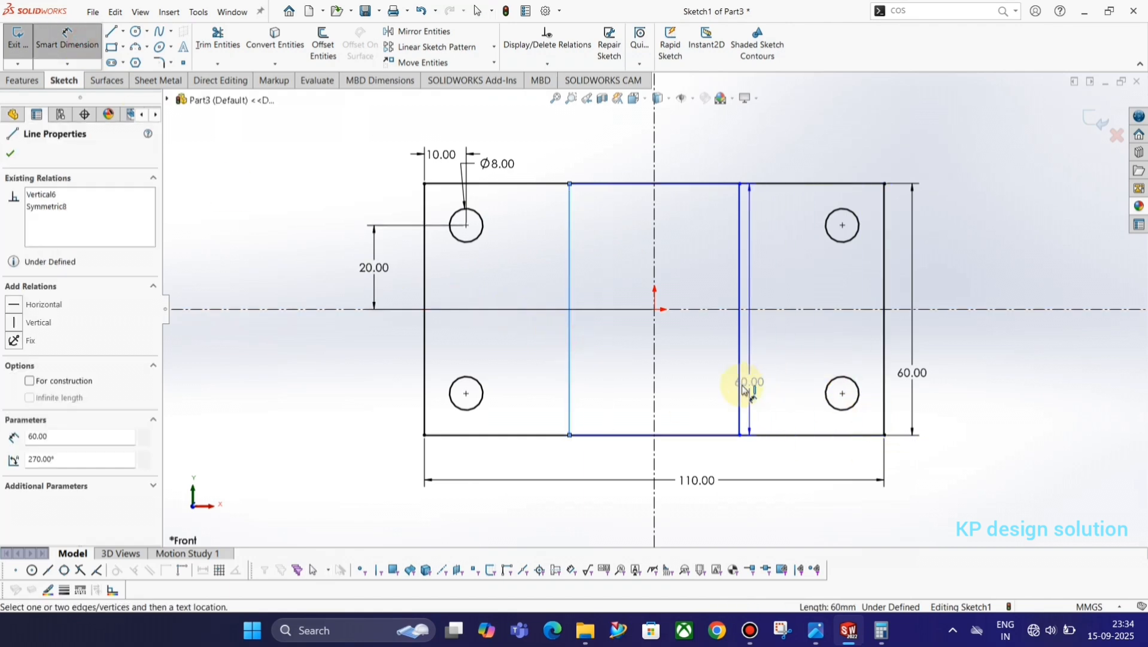
pyautogui.click(741, 387)
pyautogui.click(704, 450)
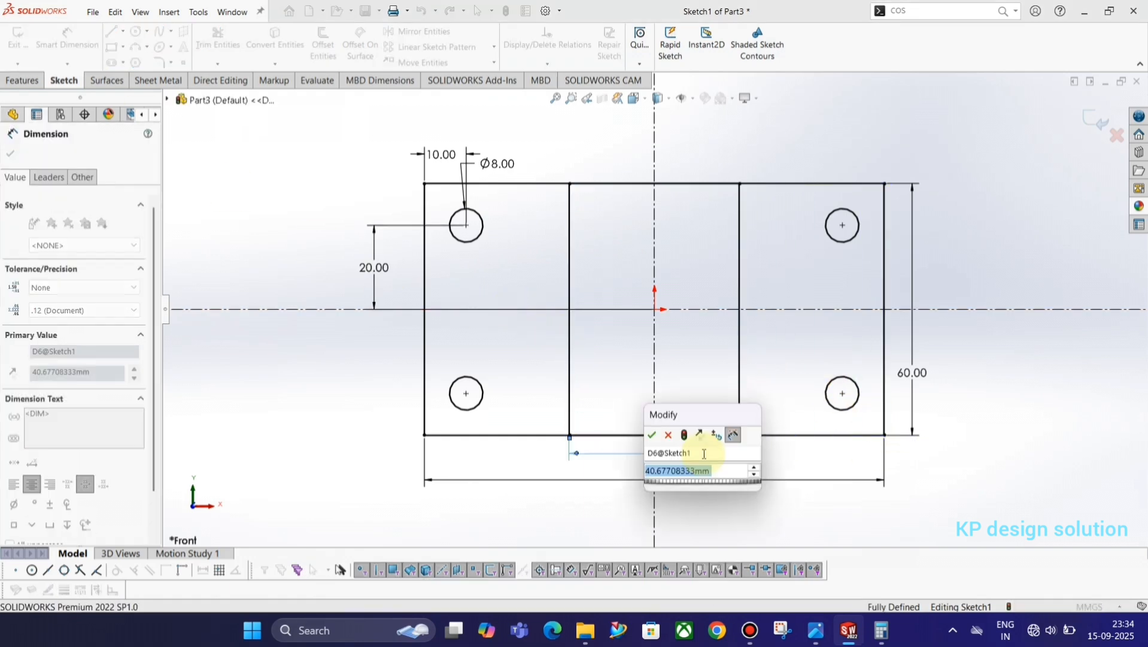
pyautogui.press('Return')
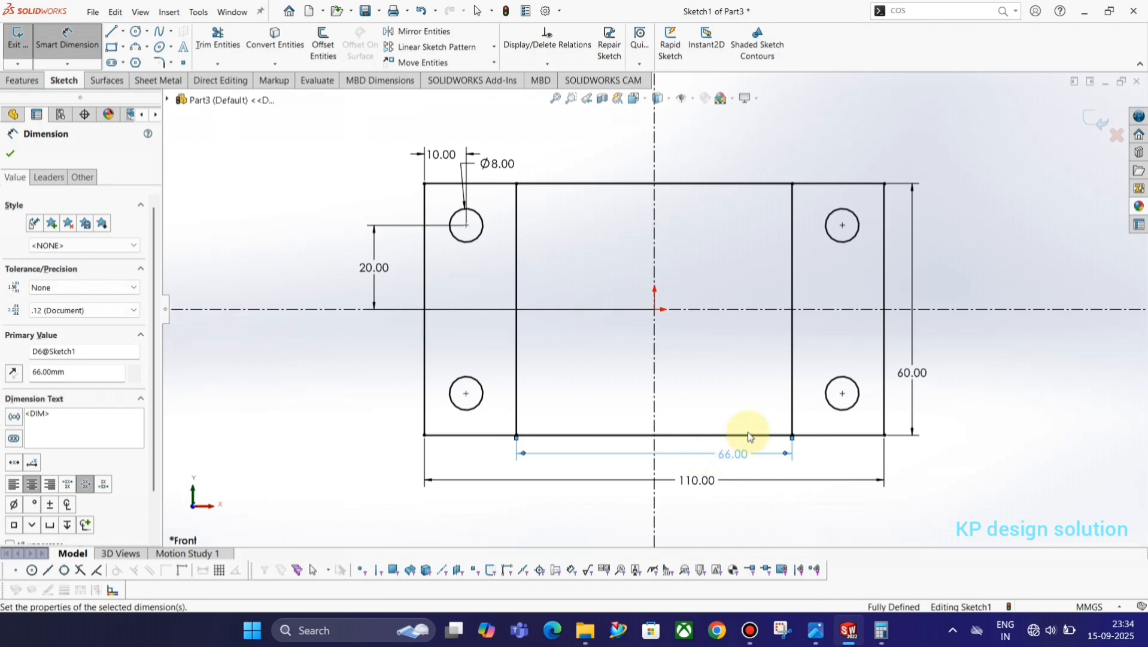
pyautogui.click(979, 255)
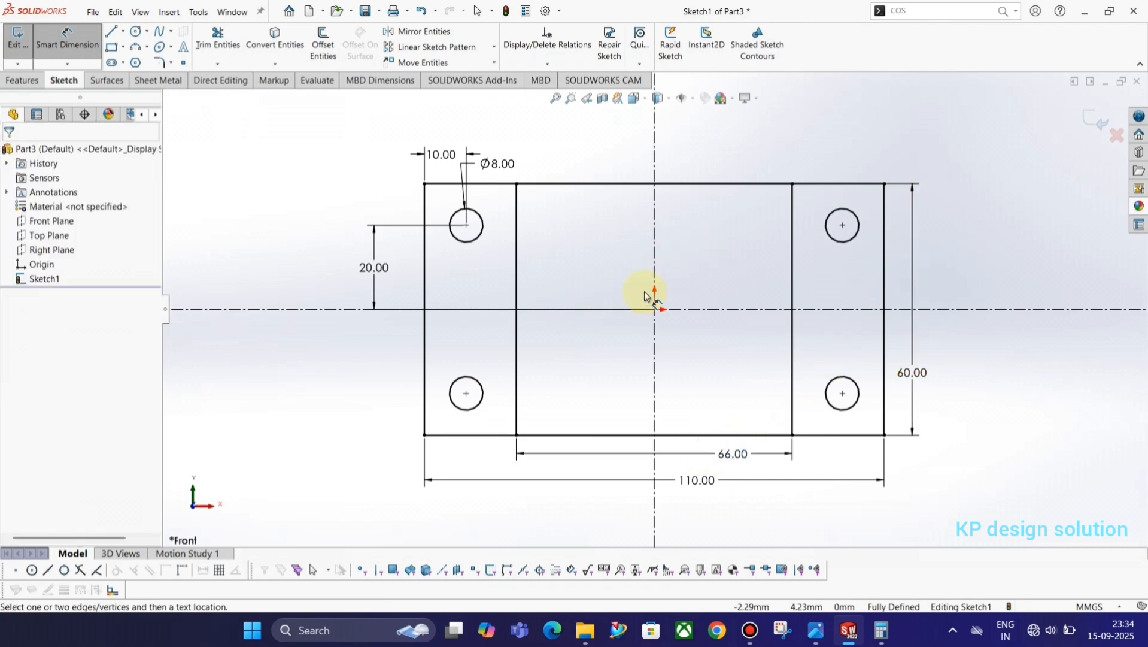
# Check the centre profile in the reference drawing and sketch a circle of about 19 mm radius centred on the origin
pyautogui.hotkey('alt', 'Tab')
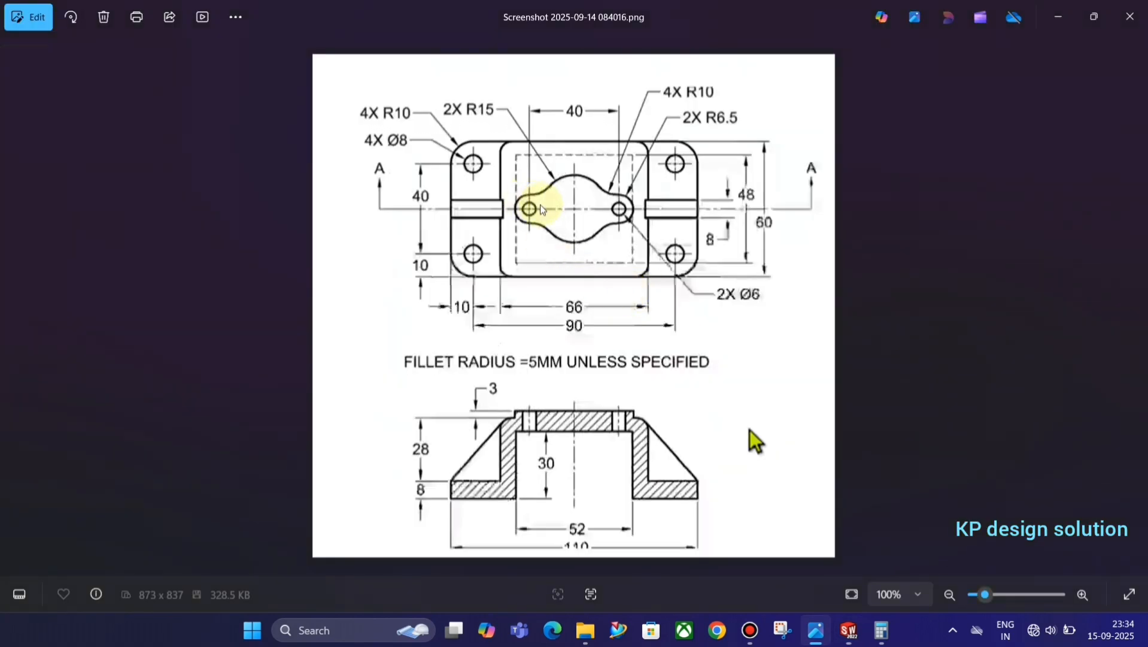
pyautogui.hotkey('alt', 'Tab')
pyautogui.click(136, 33)
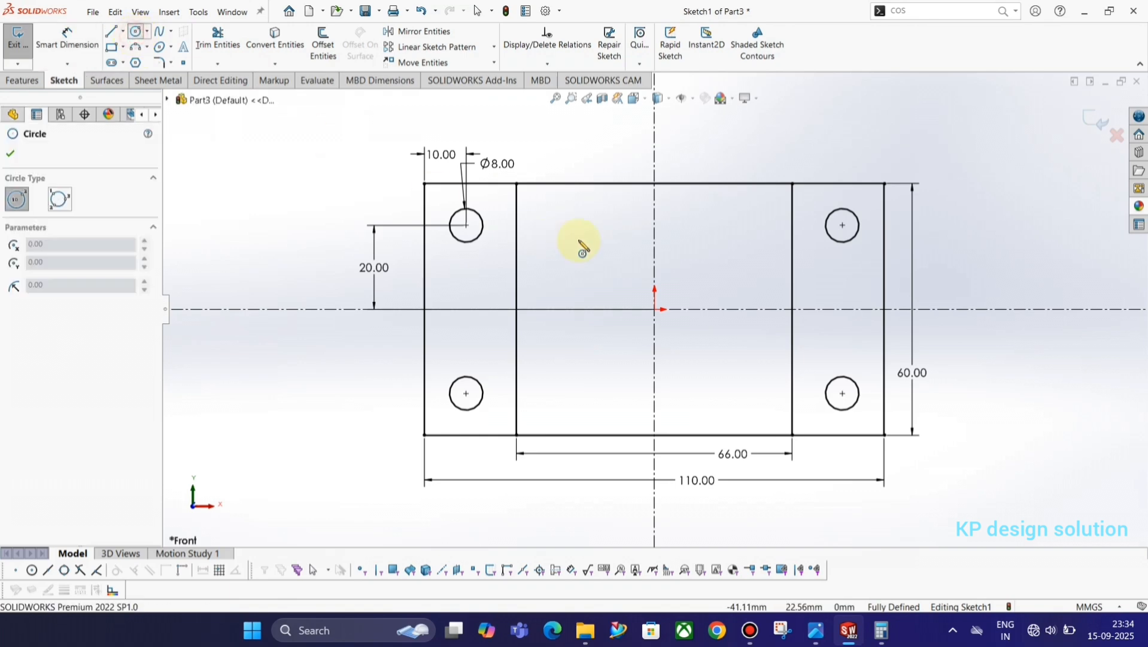
pyautogui.click(656, 310)
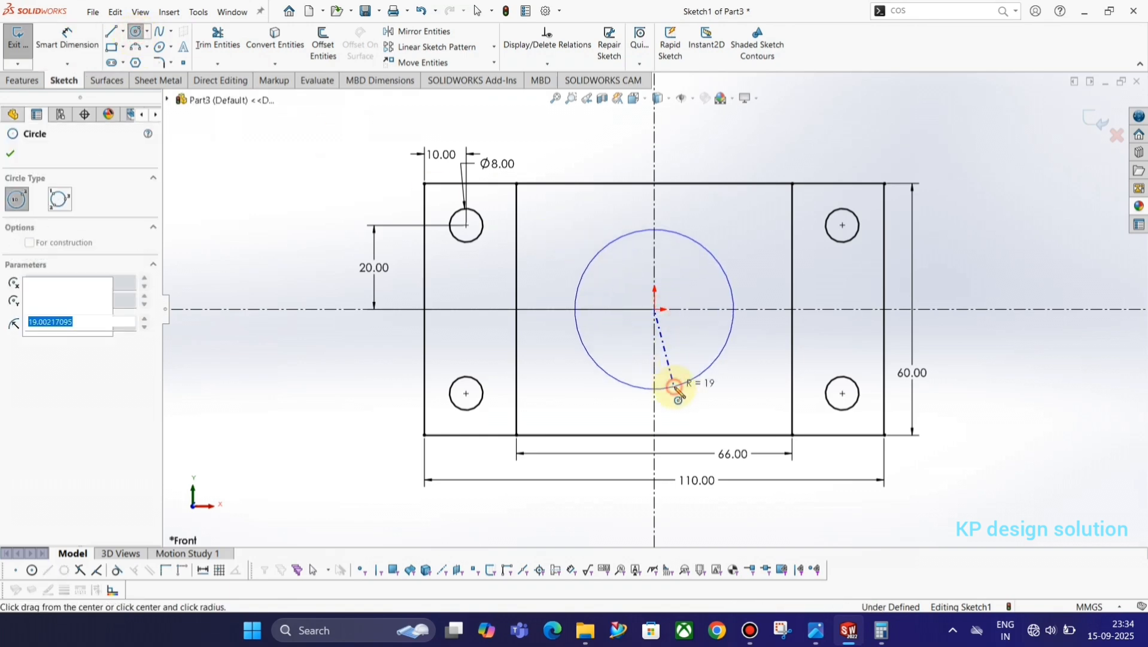
pyautogui.click(676, 386)
pyautogui.press('Escape')
# Sketch two concentric circles on the horizontal centreline about 24 mm right of the origin, with radii of about 3 mm and 8 mm
pyautogui.hotkey('alt', 'Tab')
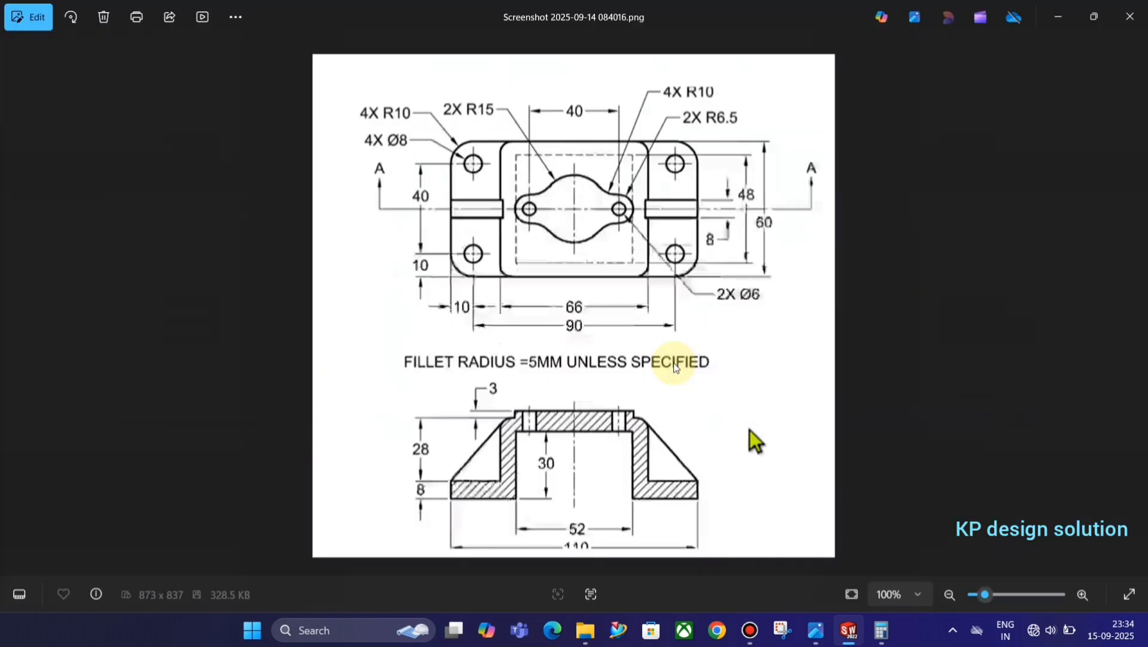
pyautogui.hotkey('alt', 'Tab')
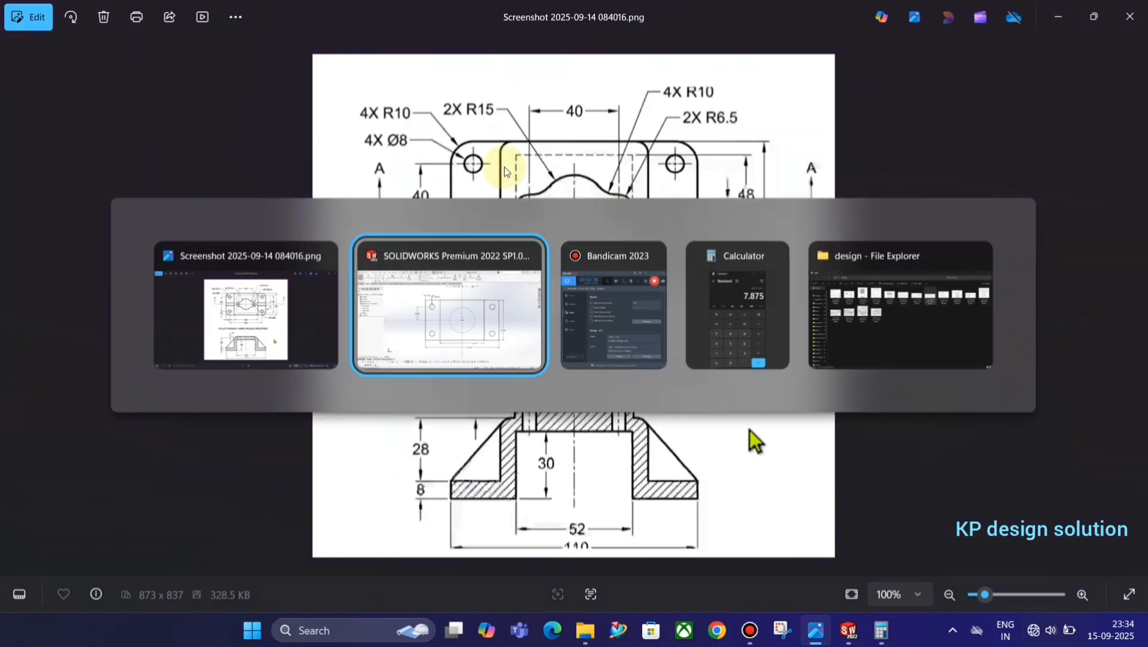
pyautogui.click(134, 33)
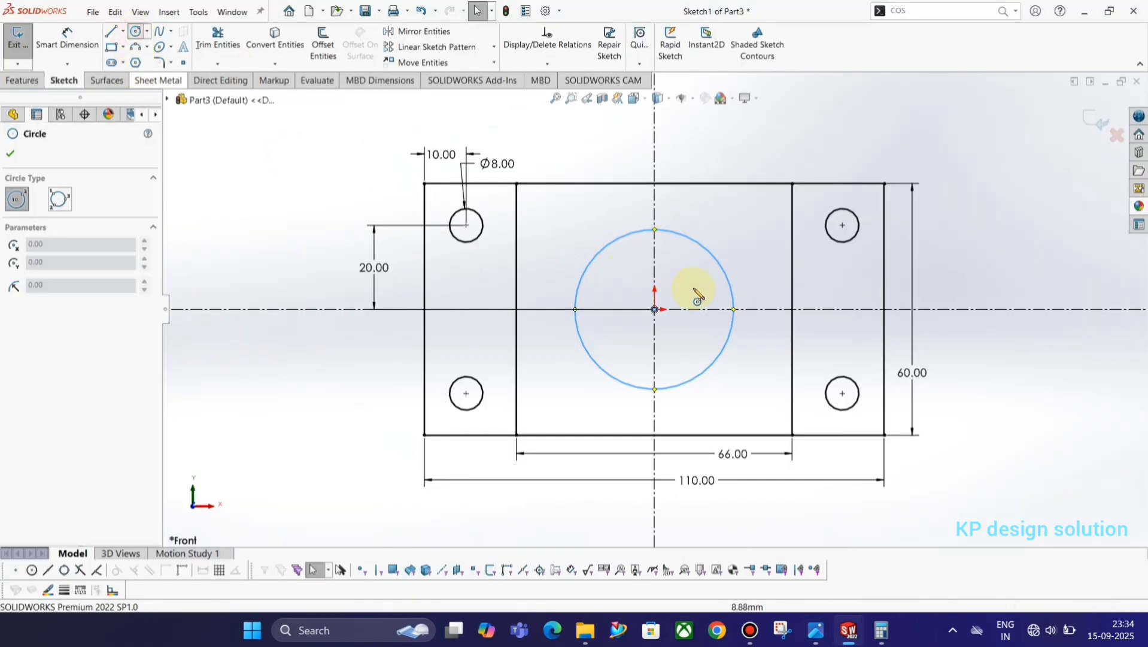
pyautogui.click(754, 310)
pyautogui.click(760, 329)
pyautogui.click(754, 310)
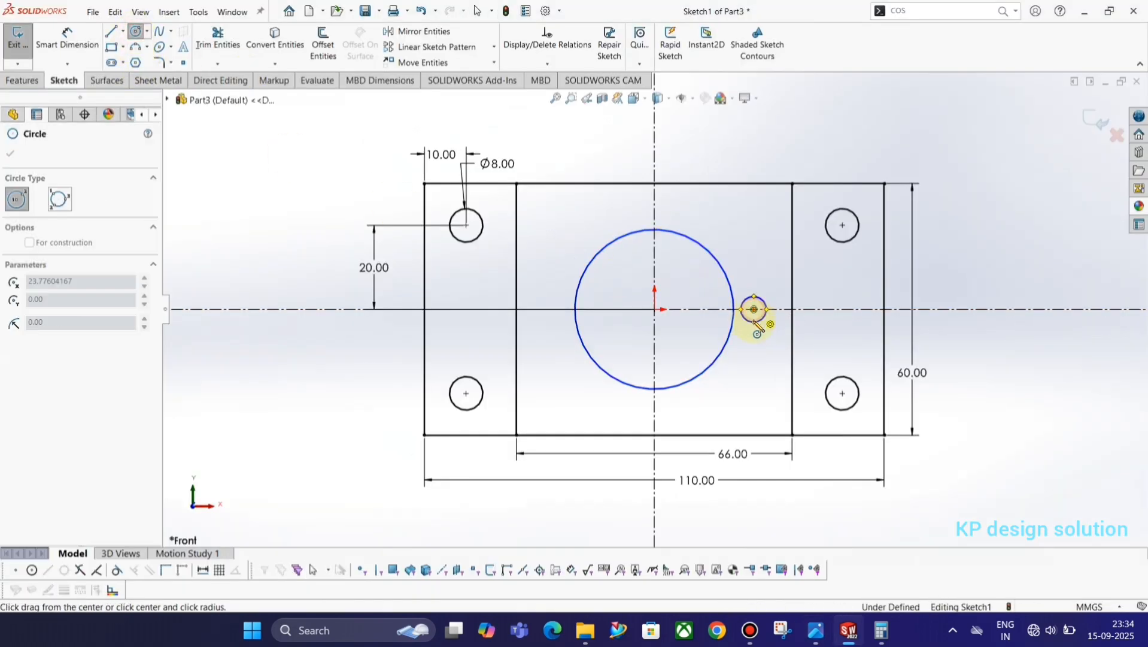
pyautogui.click(758, 345)
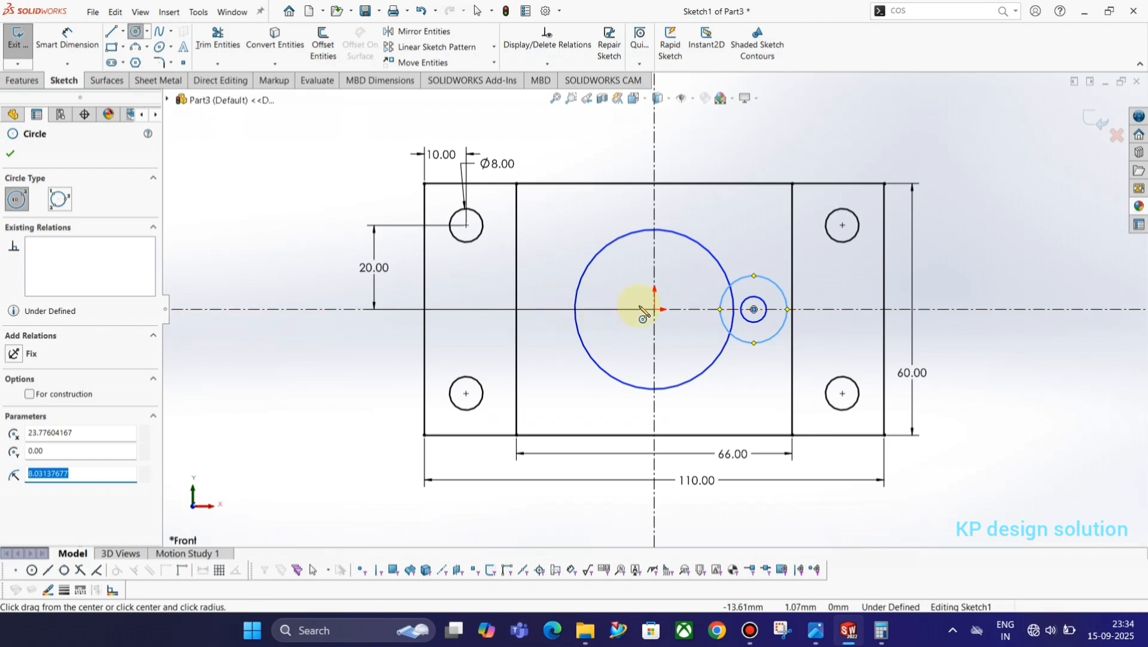
pyautogui.press('Escape')
# Mirror the two concentric circles about the vertical centreline, keeping the originals
pyautogui.click(763, 297)
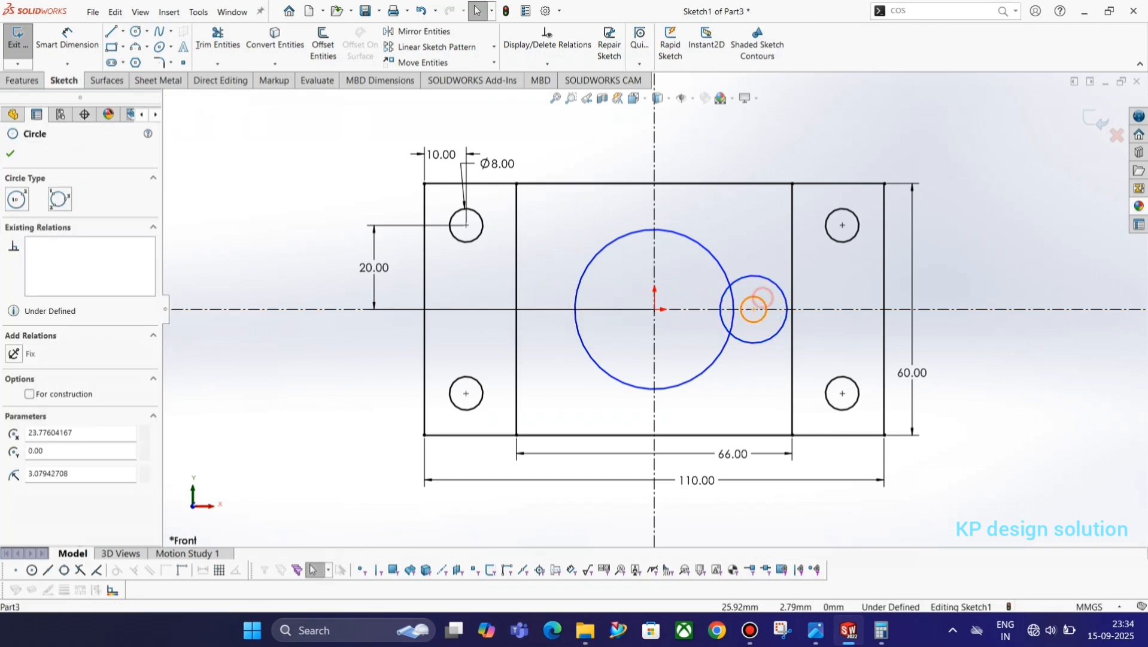
pyautogui.keyDown('ctrl'); pyautogui.click(777, 286); pyautogui.keyUp('ctrl')
pyautogui.click(417, 35)
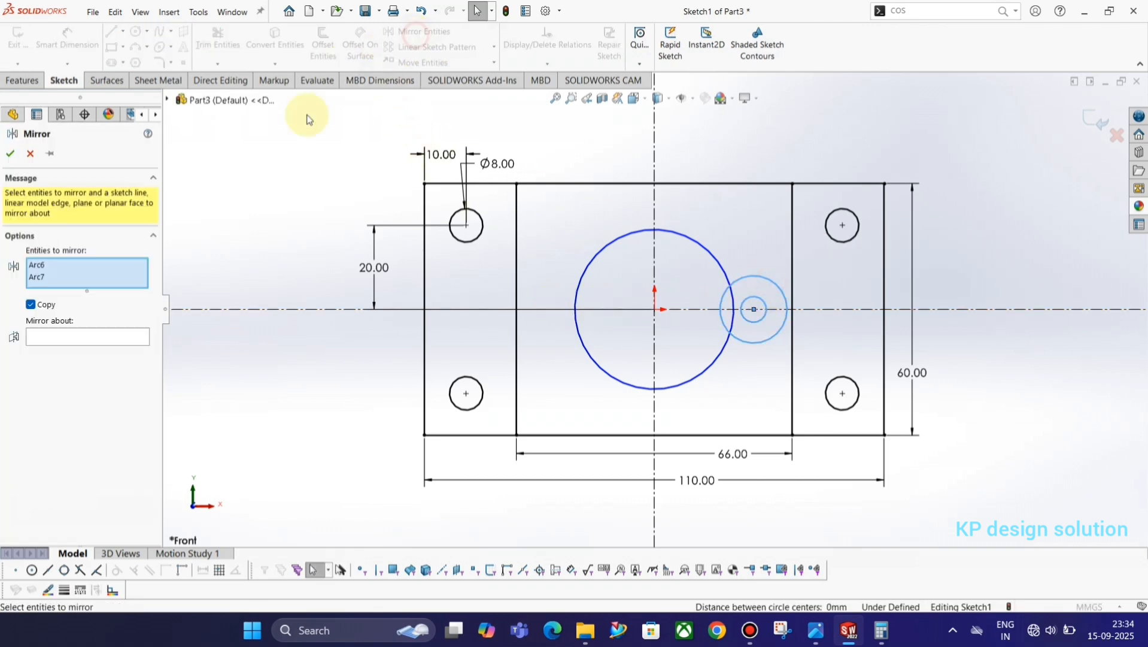
pyautogui.click(71, 337)
pyautogui.click(655, 154)
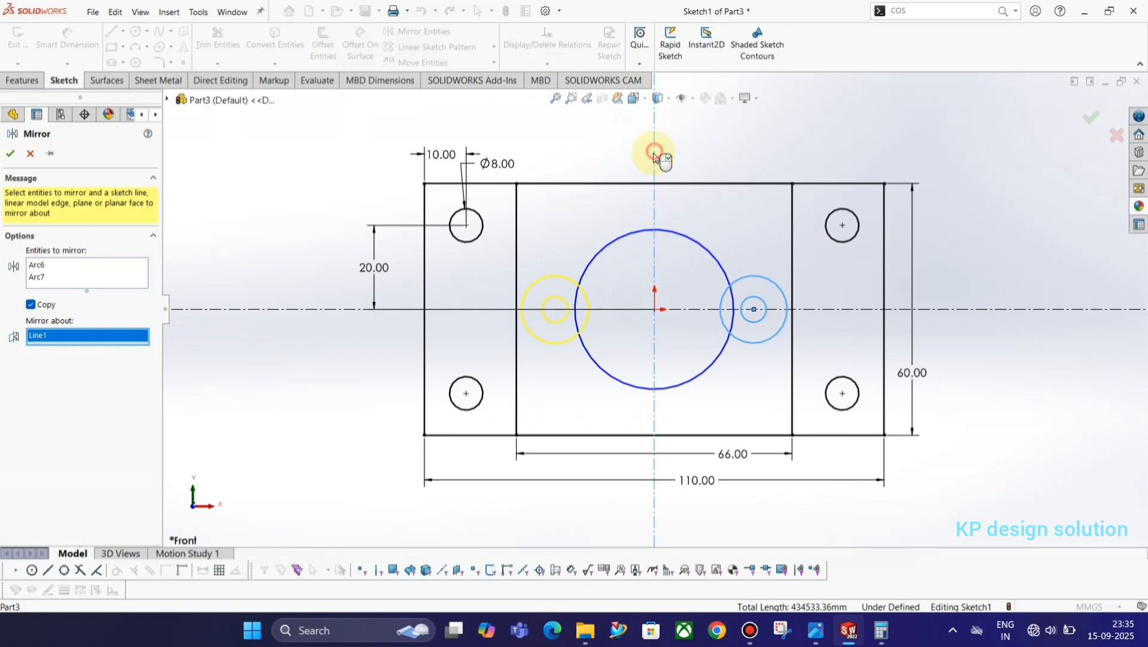
pyautogui.click(11, 154)
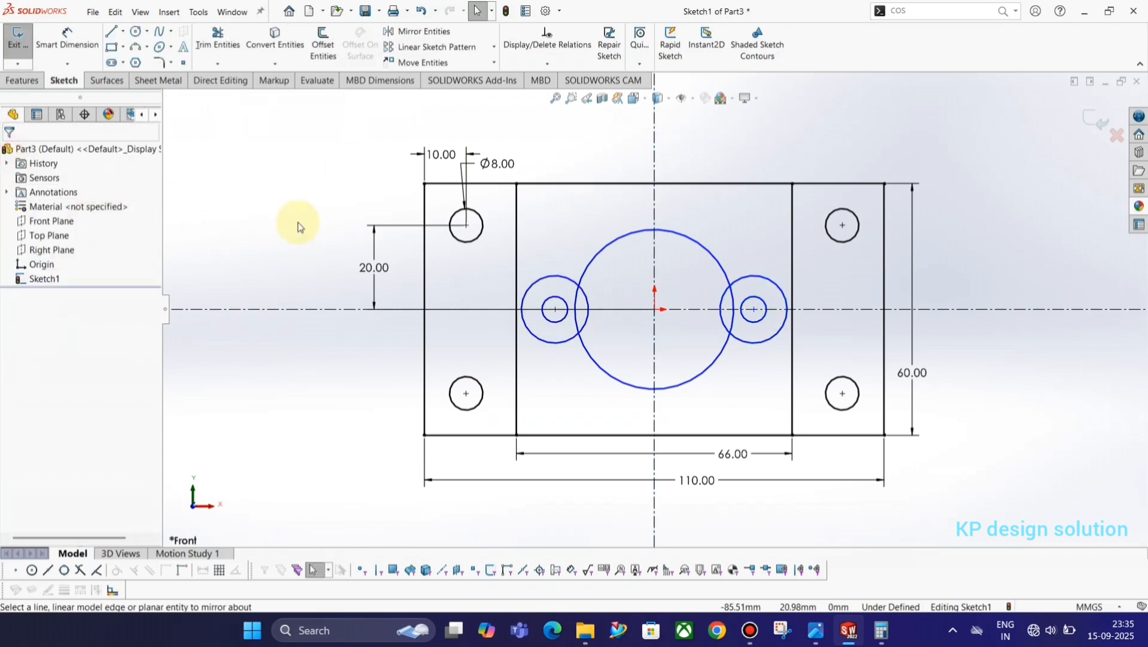
# Check the R15 callout in the reference drawing and set the central circle's diameter to 30 mm
pyautogui.hotkey('alt', 'Tab')
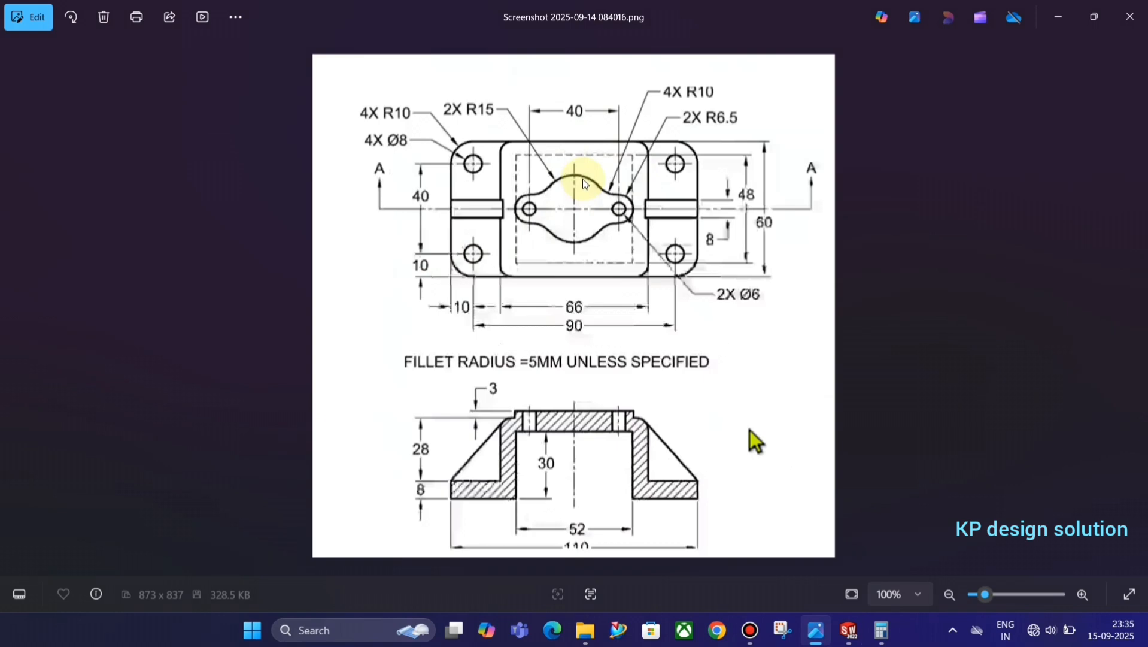
pyautogui.hotkey('alt', 'Tab')
pyautogui.click(53, 29)
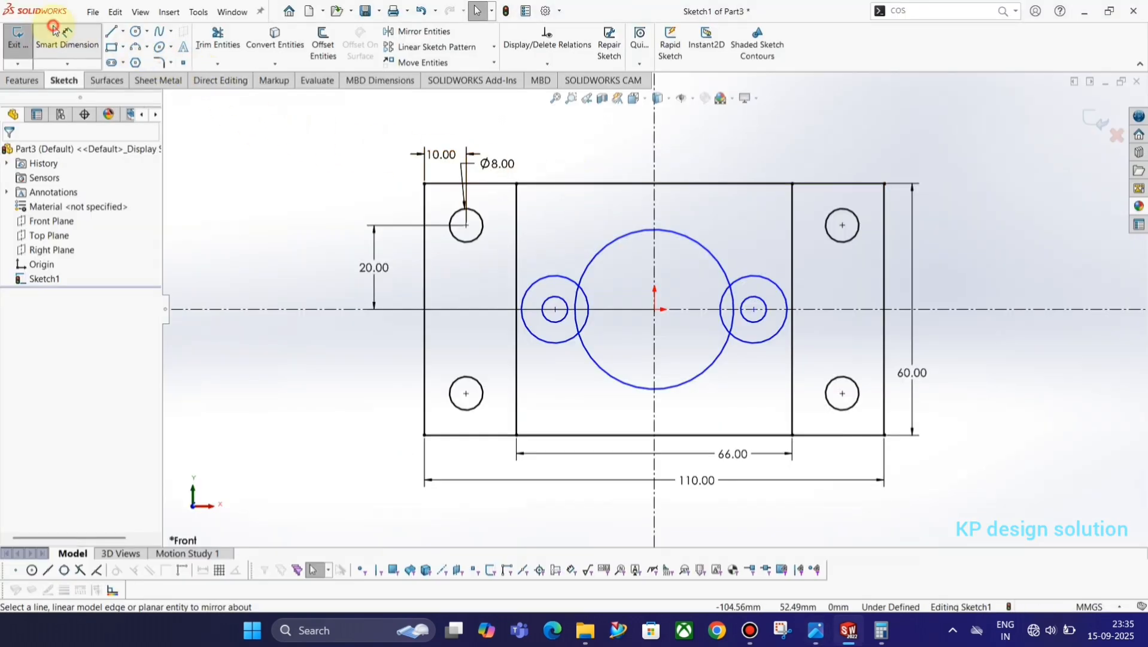
pyautogui.click(621, 234)
pyautogui.click(608, 158)
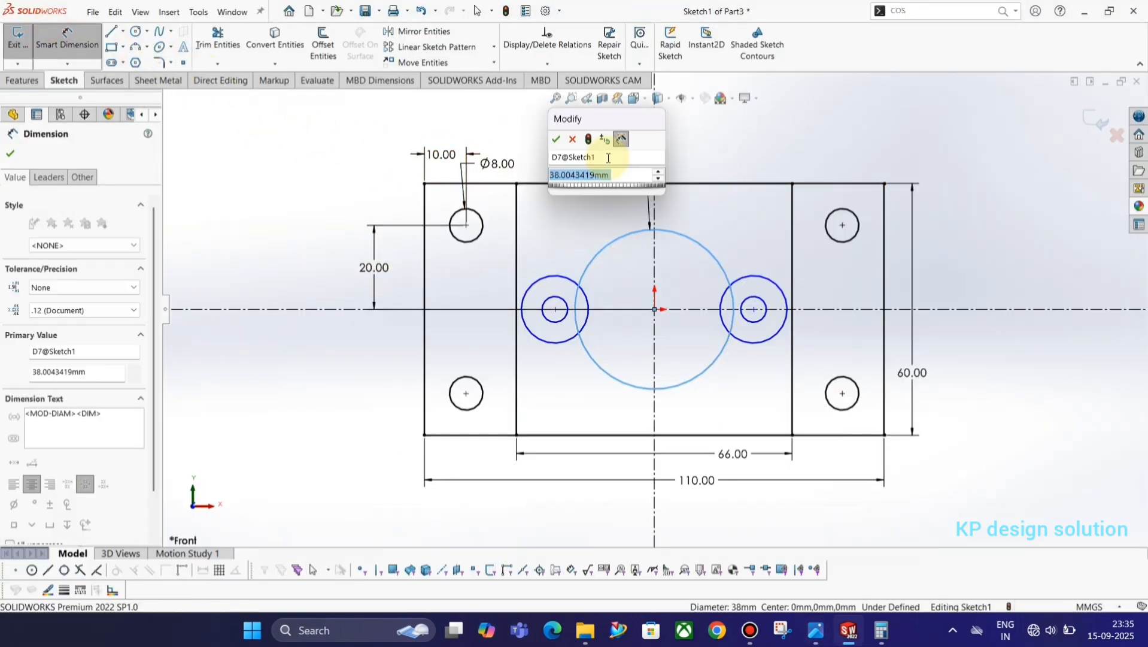
pyautogui.write('30')
pyautogui.press('Return')
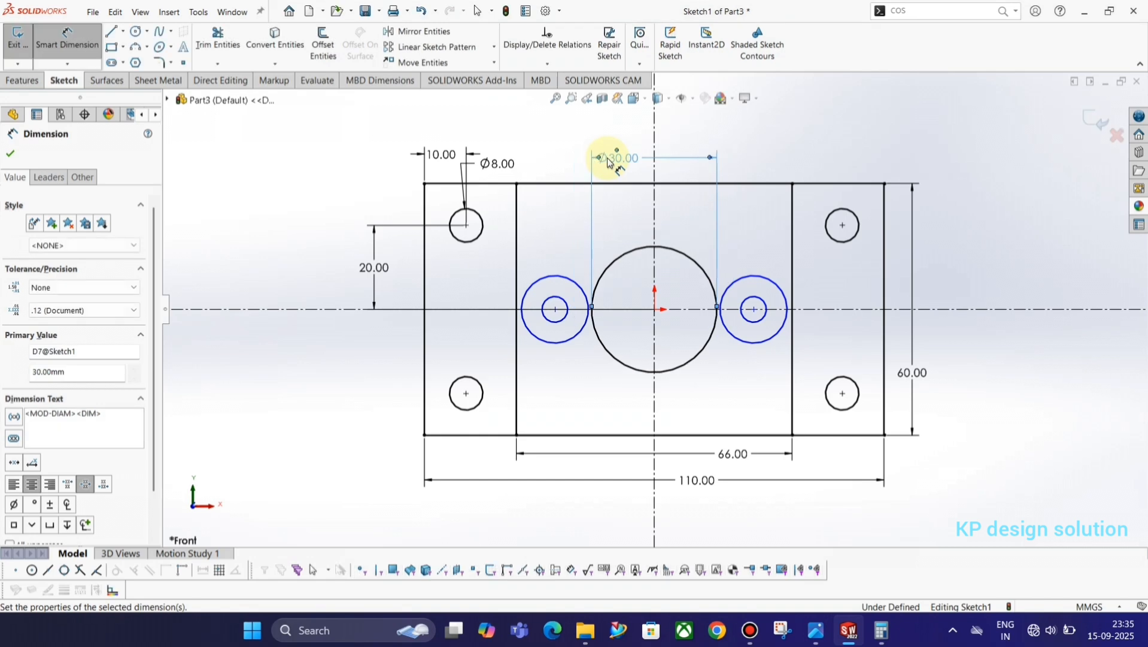
# Check the reference drawing and set the diameter of the small circle right of the origin to 6 mm
pyautogui.hotkey('alt', 'Tab')
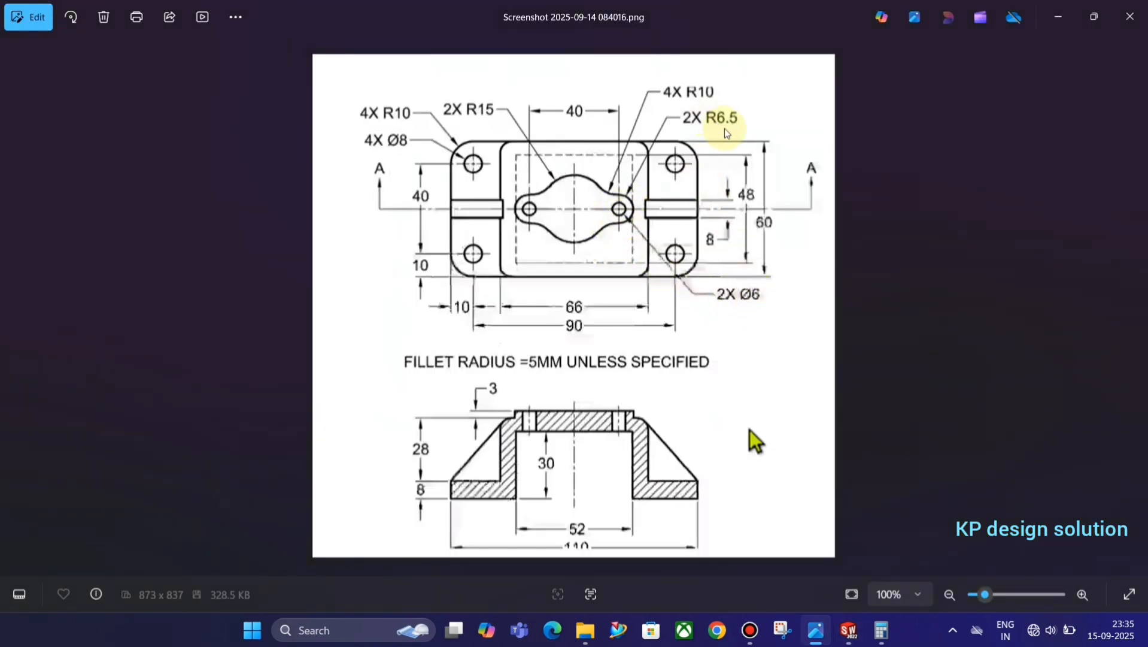
pyautogui.hotkey('alt', 'Tab')
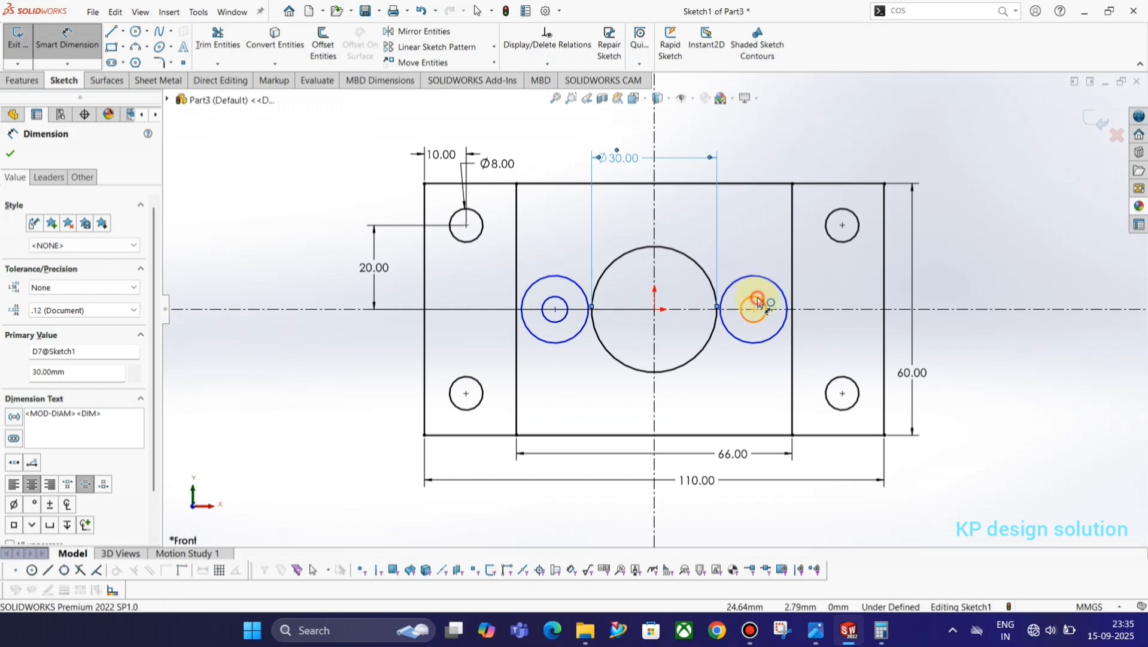
pyautogui.click(759, 302)
pyautogui.click(824, 157)
pyautogui.press('Return')
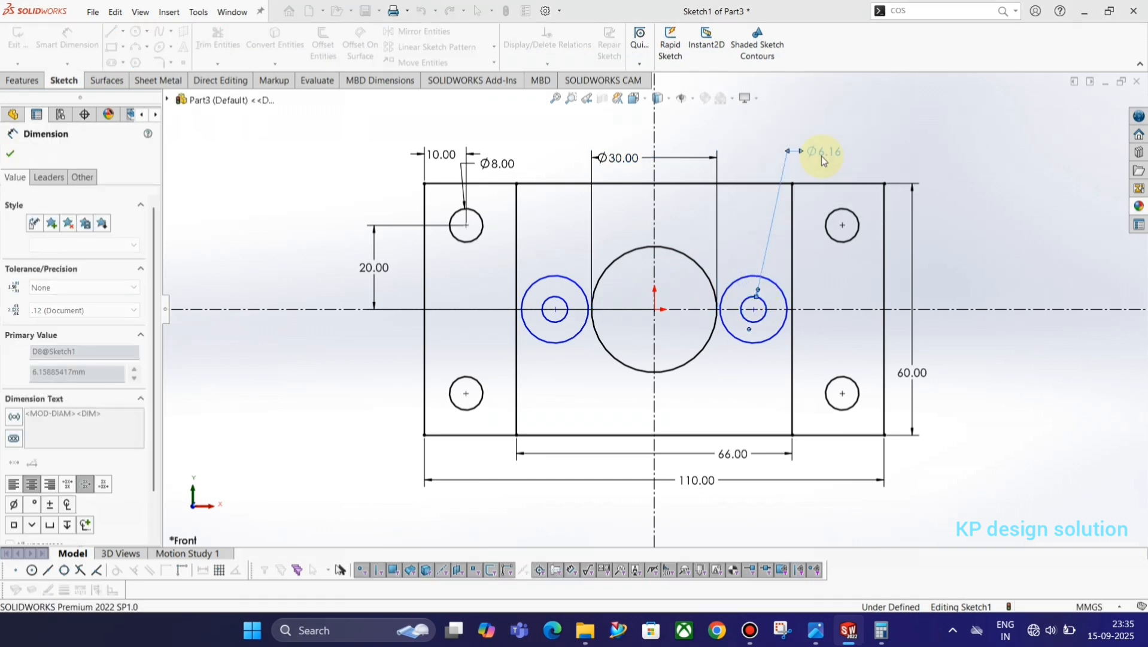
# Dimension the diameter of the outer circle around the 6 mm circle to match the drawing's R6.5 callout
pyautogui.click(776, 288)
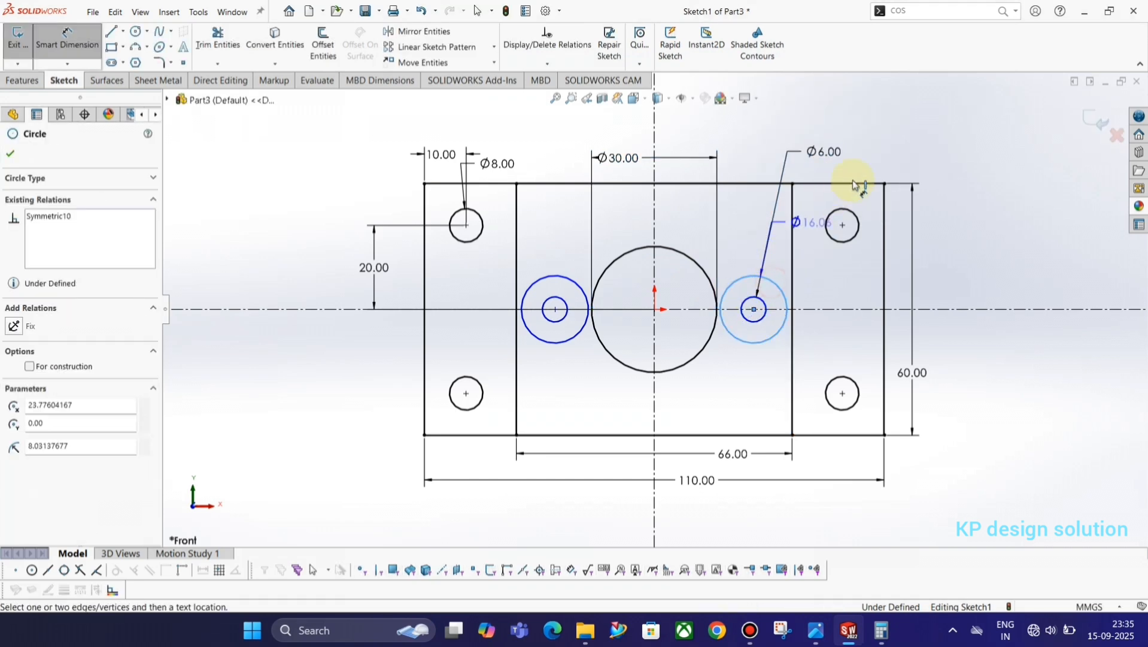
pyautogui.click(898, 148)
pyautogui.press('Return')
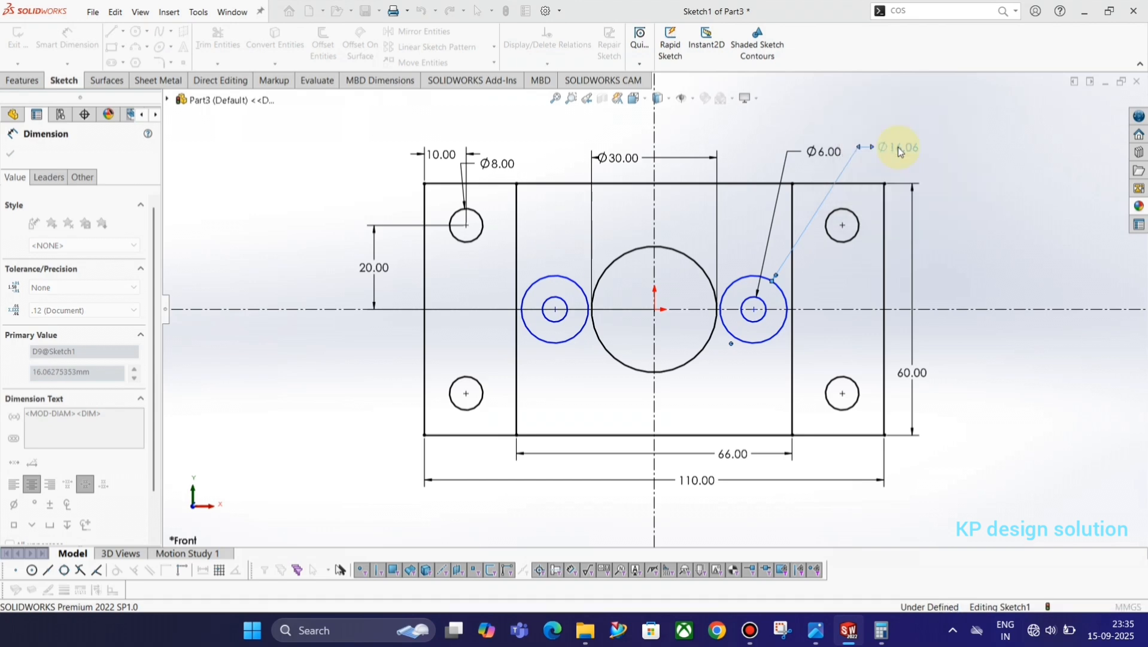
# Set the outer circle's diameter to 13 mm per the reference drawing and the distance between the two small circles' centres to 40 mm
pyautogui.hotkey('alt', 'Tab')
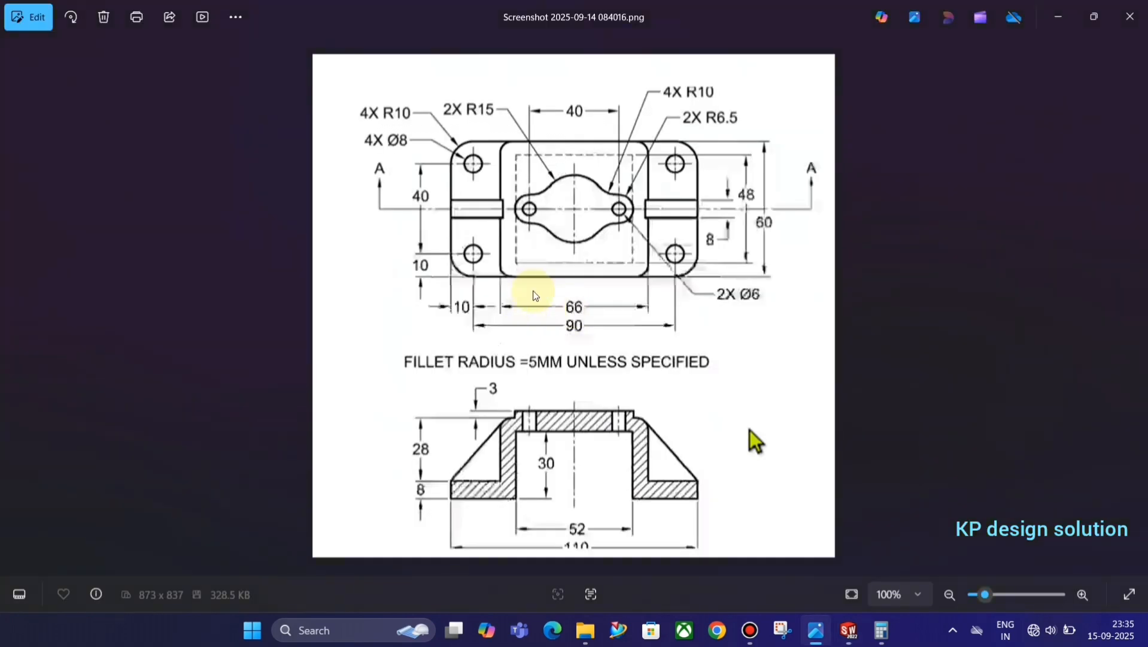
pyautogui.hotkey('alt', 'Tab')
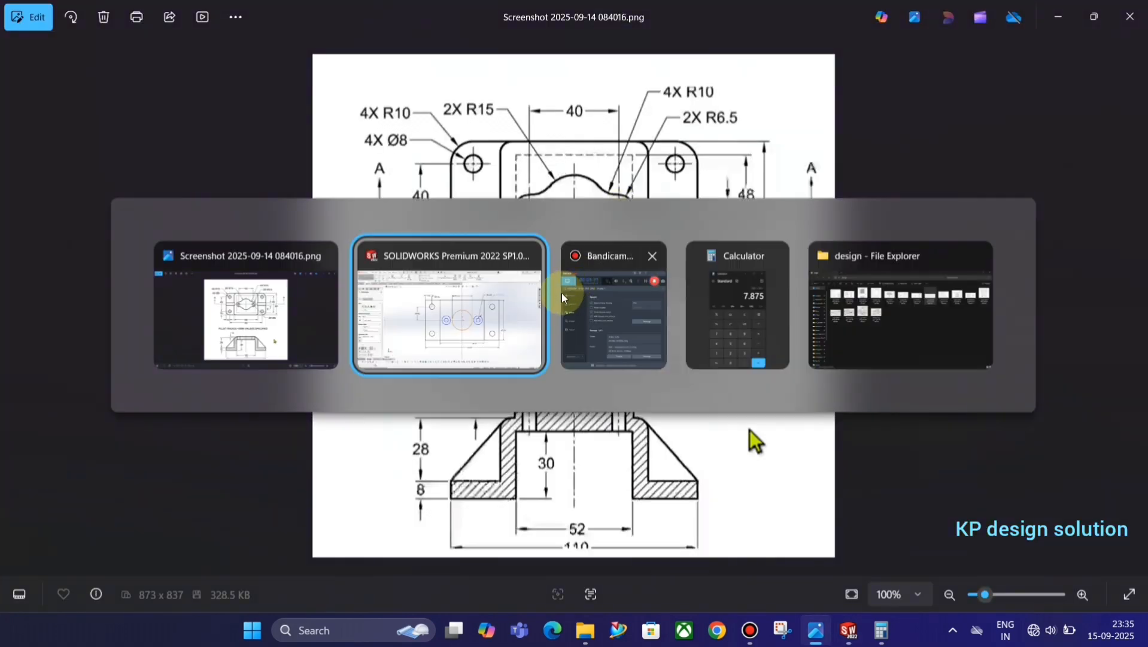
pyautogui.click(556, 309)
pyautogui.click(753, 312)
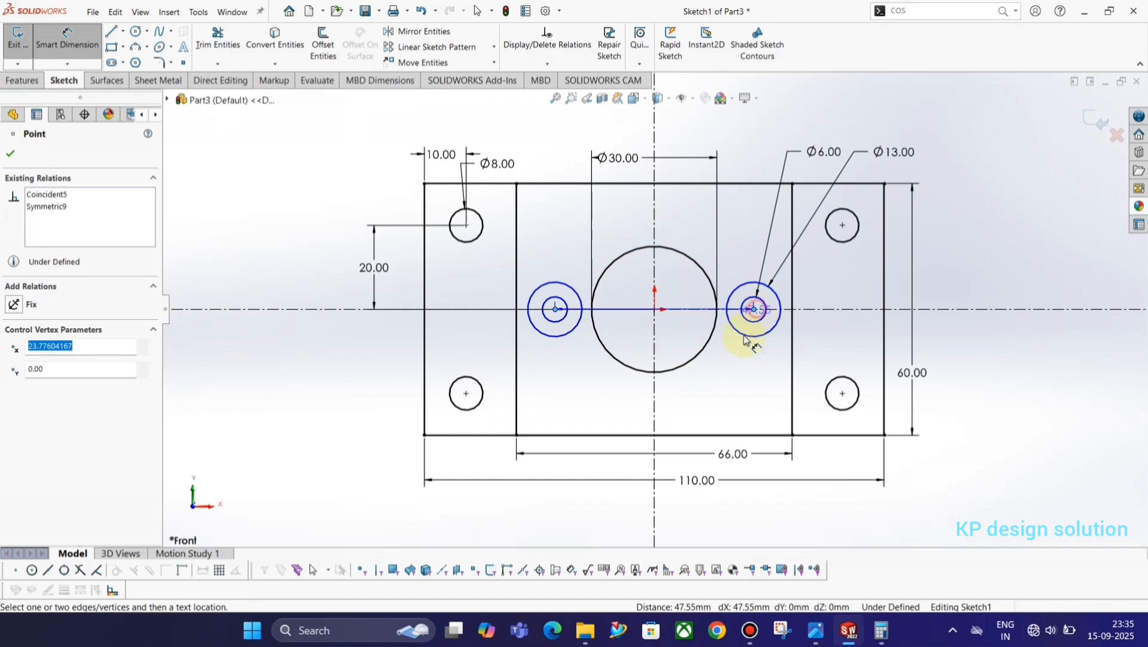
pyautogui.click(704, 398)
pyautogui.write('40')
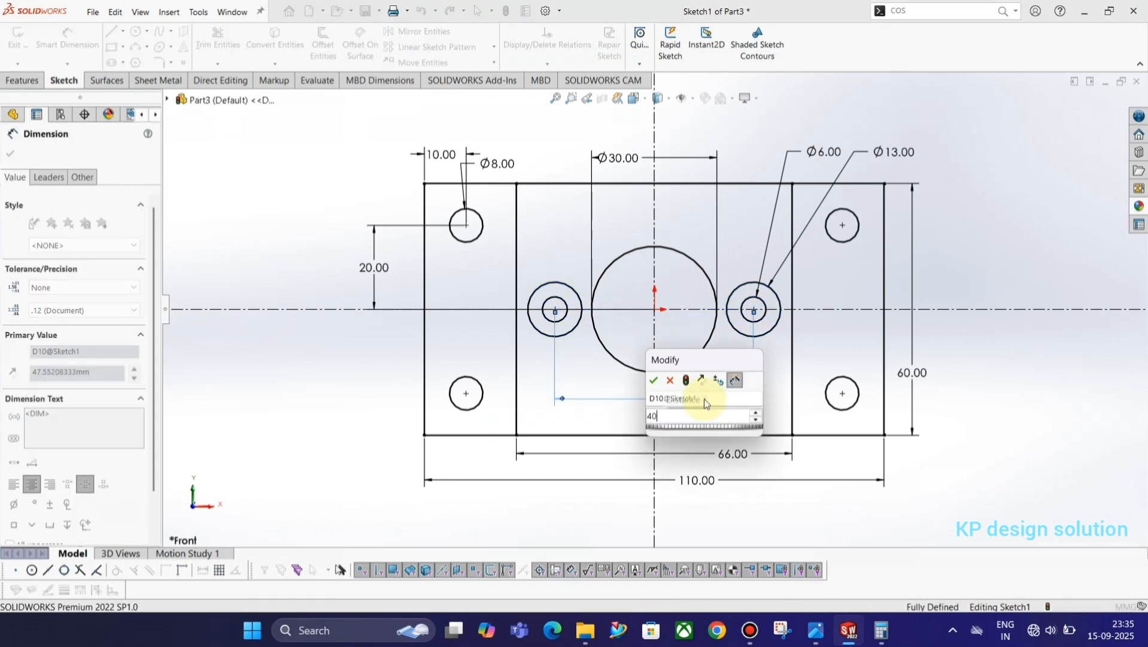
pyautogui.press('Return')
# Check the reference drawing and sketch a concave three-point arc joining the upper parts of the left outer circle and the central circle
pyautogui.hotkey('alt', 'Tab')
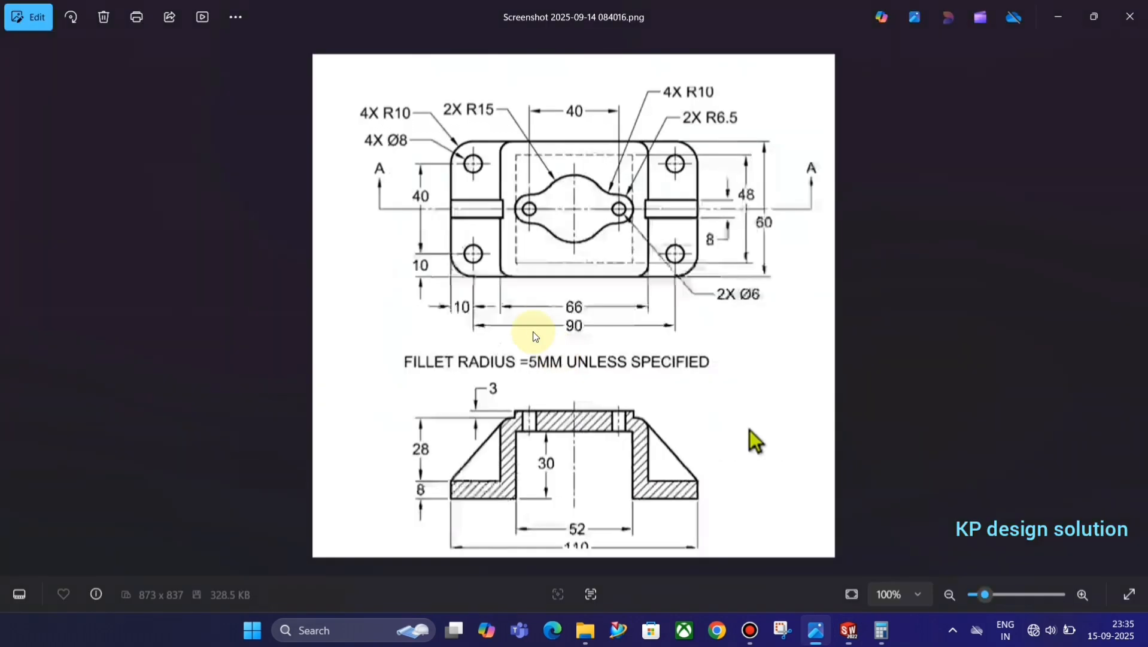
pyautogui.hotkey('alt', 'Tab')
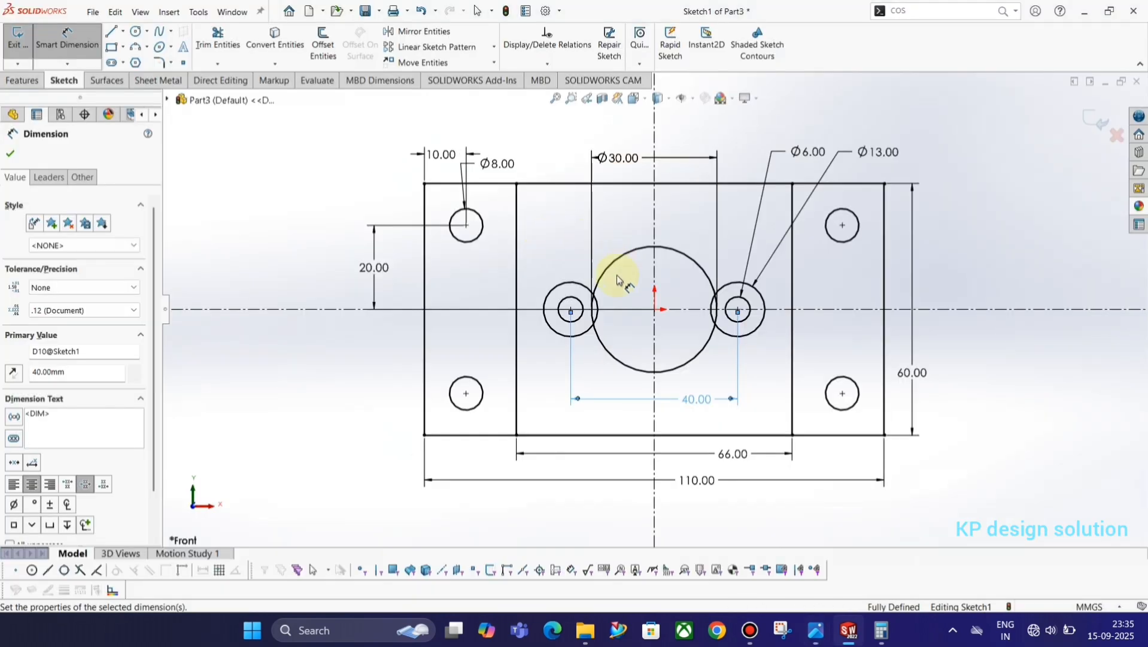
pyautogui.scroll(-3, 608, 308)
pyautogui.press('Escape')
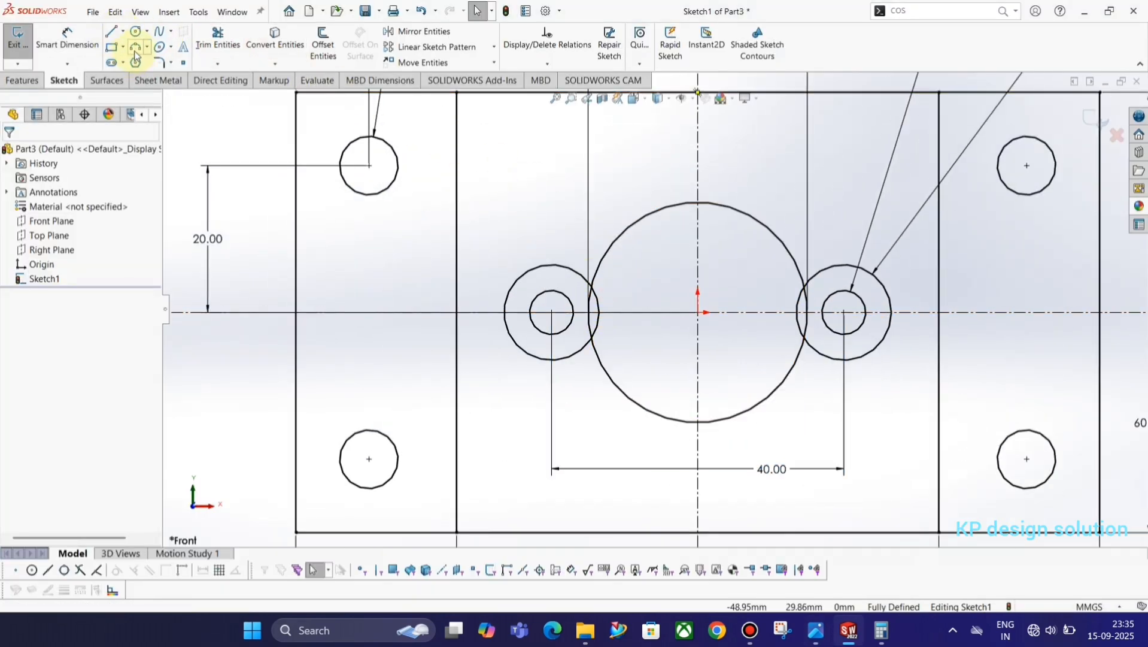
pyautogui.click(136, 51)
pyautogui.click(570, 265)
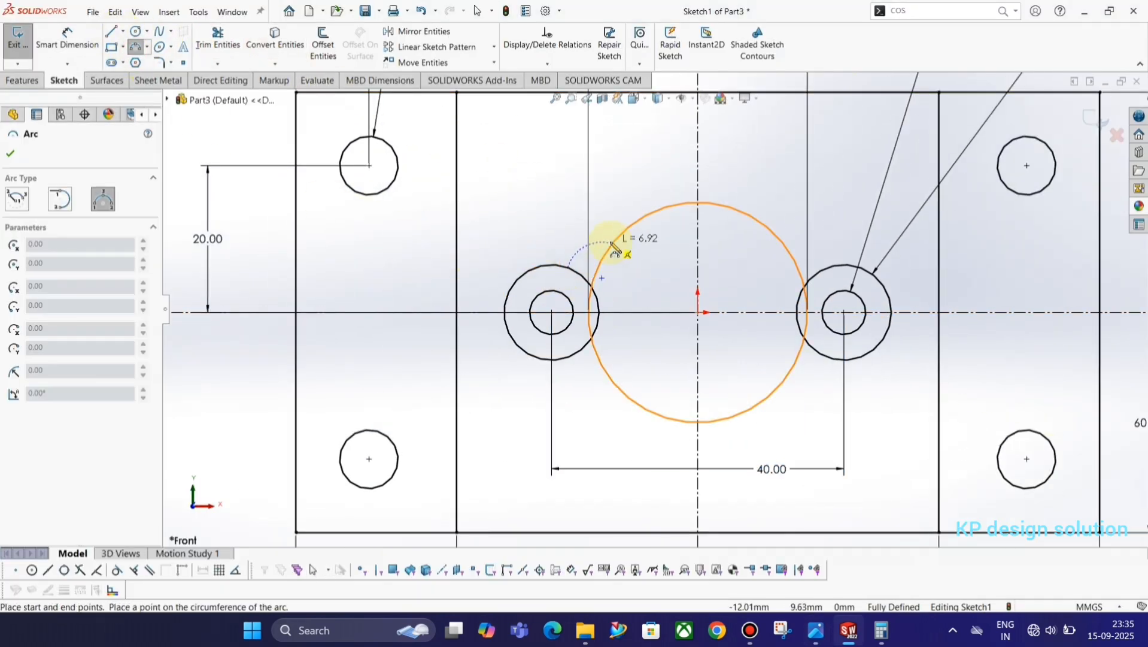
pyautogui.click(612, 243)
pyautogui.click(598, 263)
pyautogui.press('Escape')
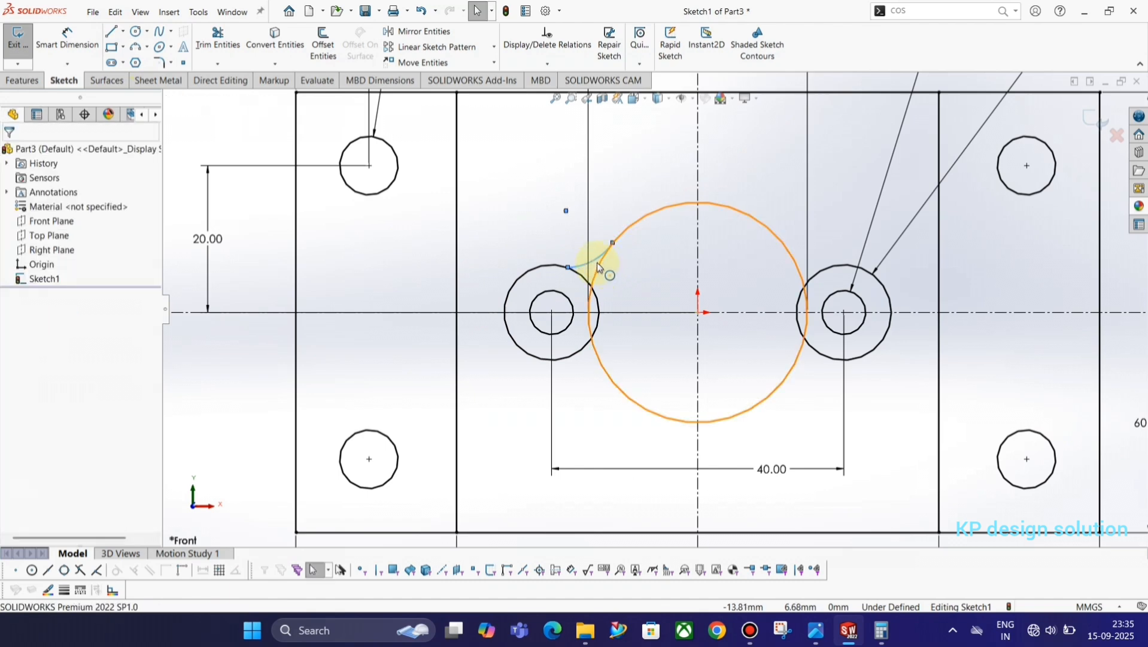
# Make the connecting arc tangent to both the central circle and the left outer circle
pyautogui.press('Escape')
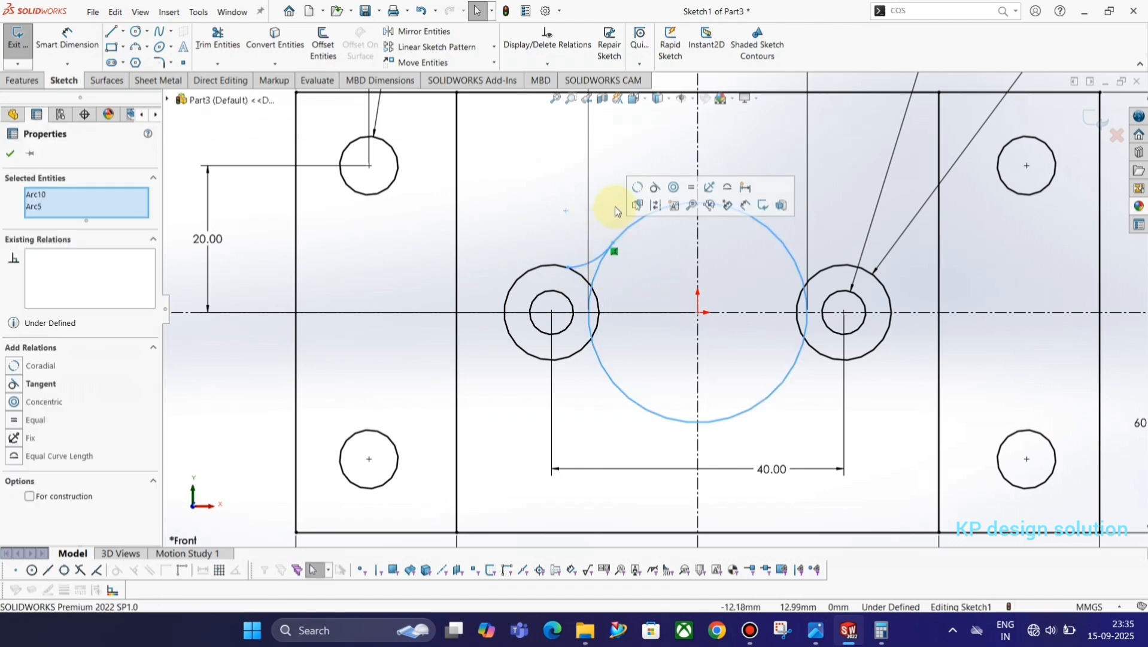
pyautogui.click(655, 187)
pyautogui.click(575, 277)
pyautogui.keyDown('ctrl'); pyautogui.click(566, 264); pyautogui.keyUp('ctrl')
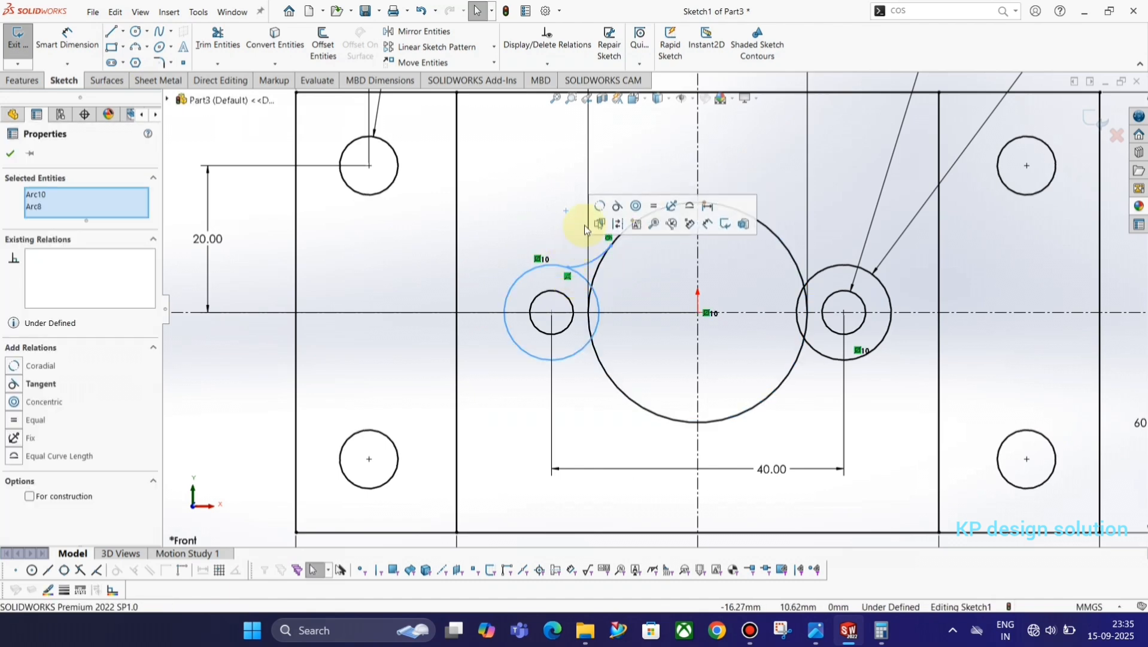
pyautogui.click(616, 208)
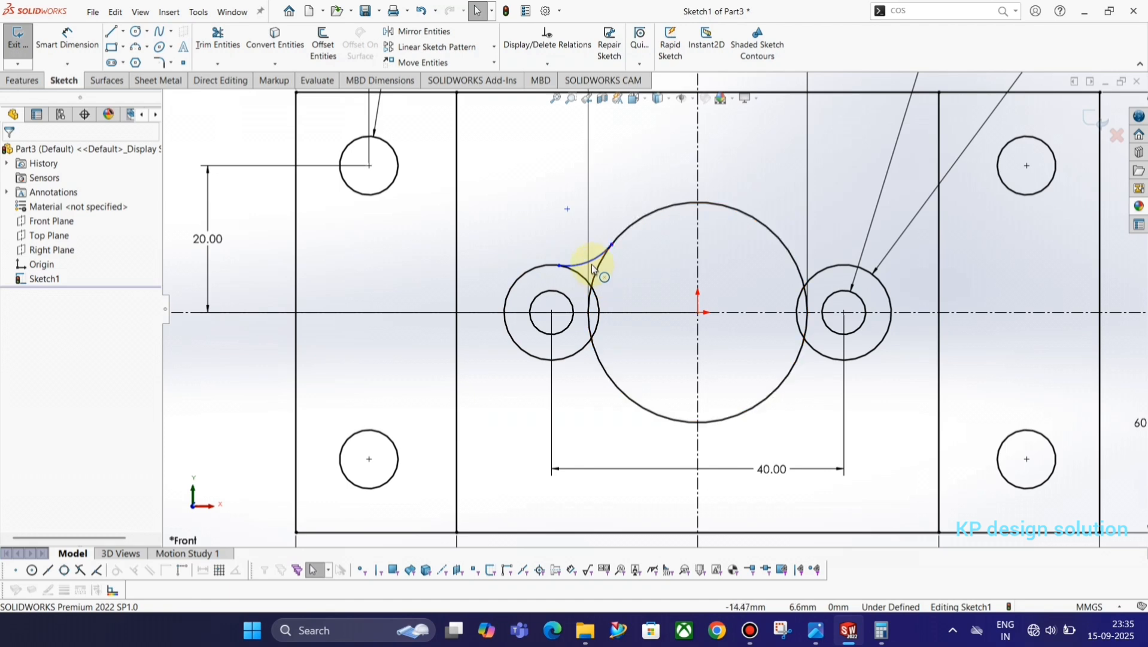
# Check the 4X R10 callout in the reference drawing and set the connecting arc's radius to 10 mm
pyautogui.hotkey('alt', 'Tab')
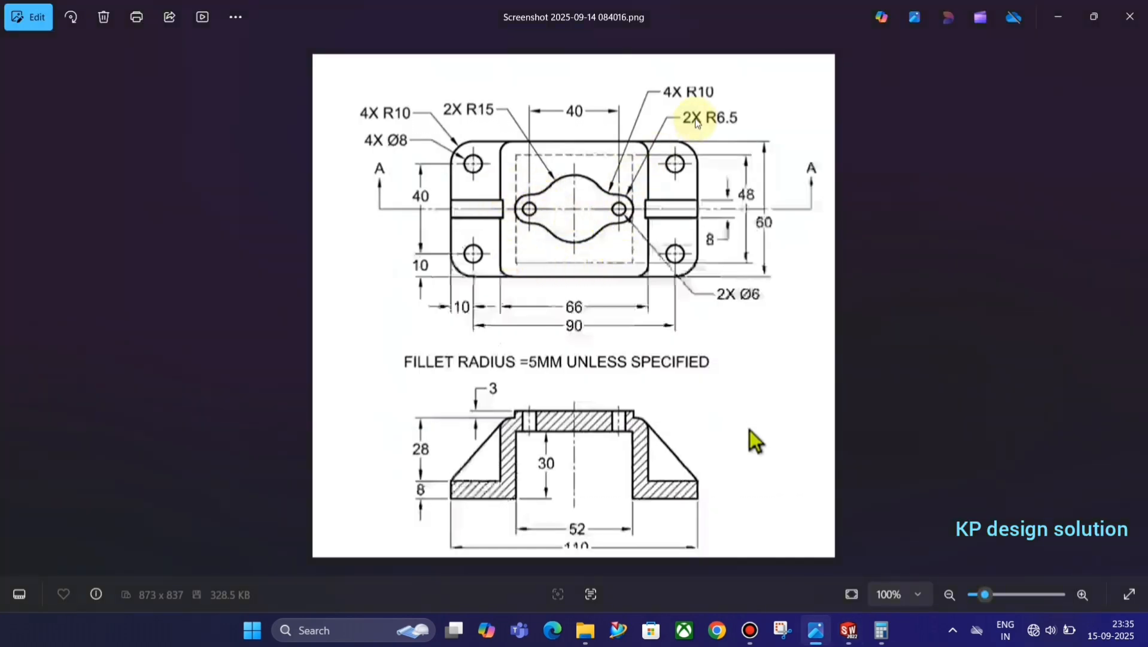
pyautogui.hotkey('alt', 'Tab')
pyautogui.click(66, 38)
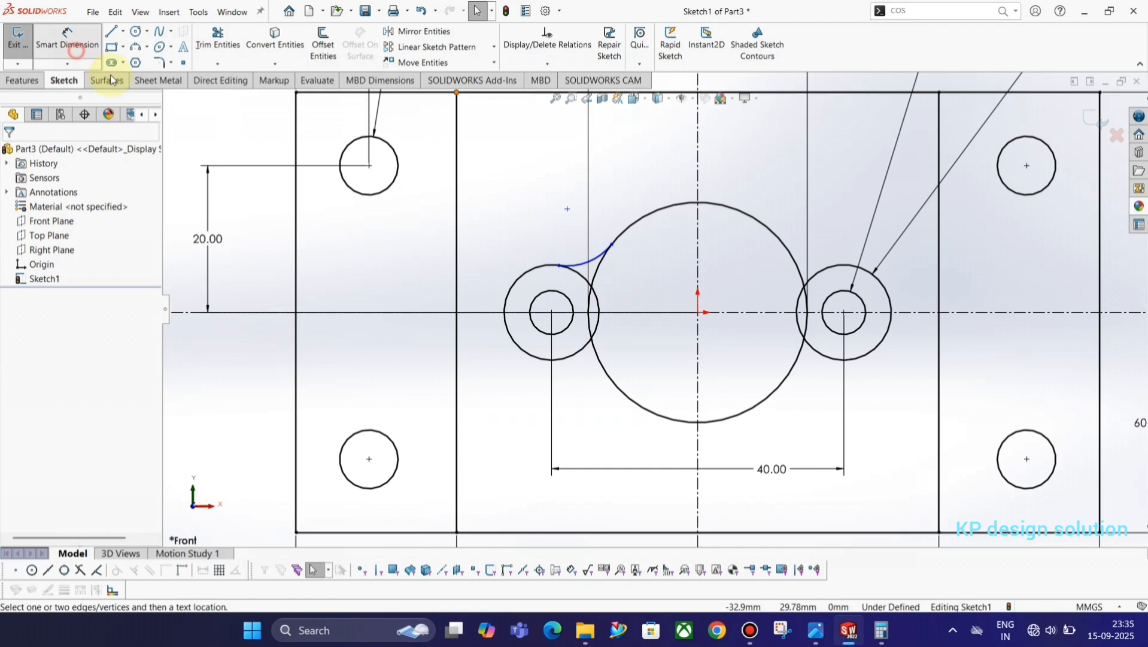
pyautogui.click(601, 258)
pyautogui.click(668, 371)
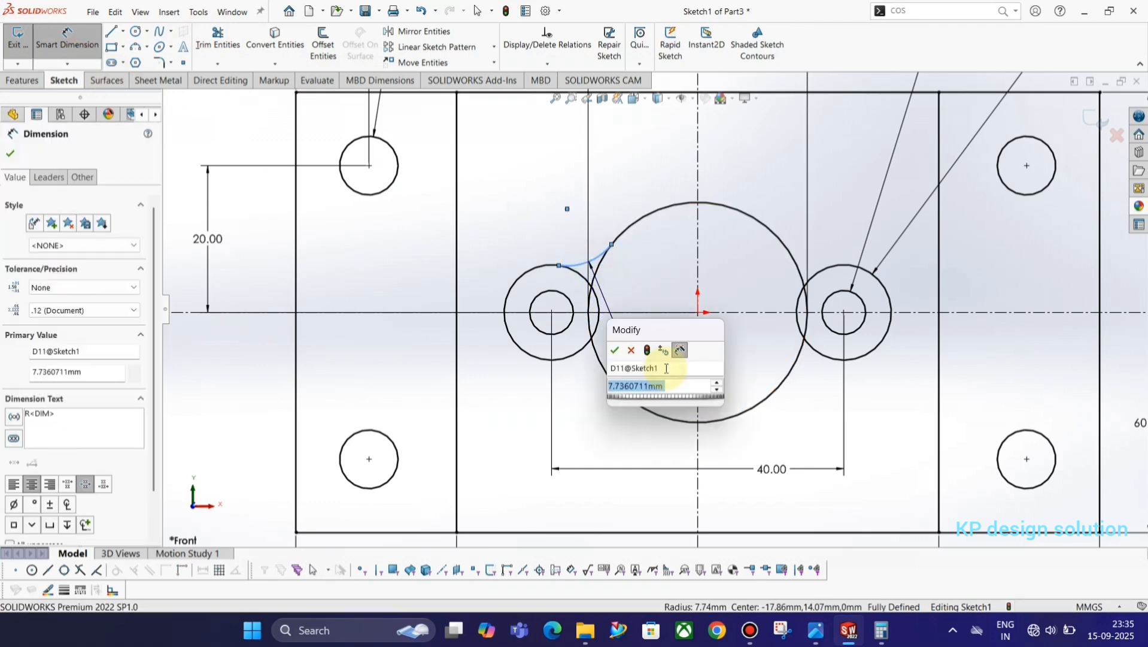
pyautogui.write('10')
pyautogui.press('Return')
pyautogui.press('Escape')
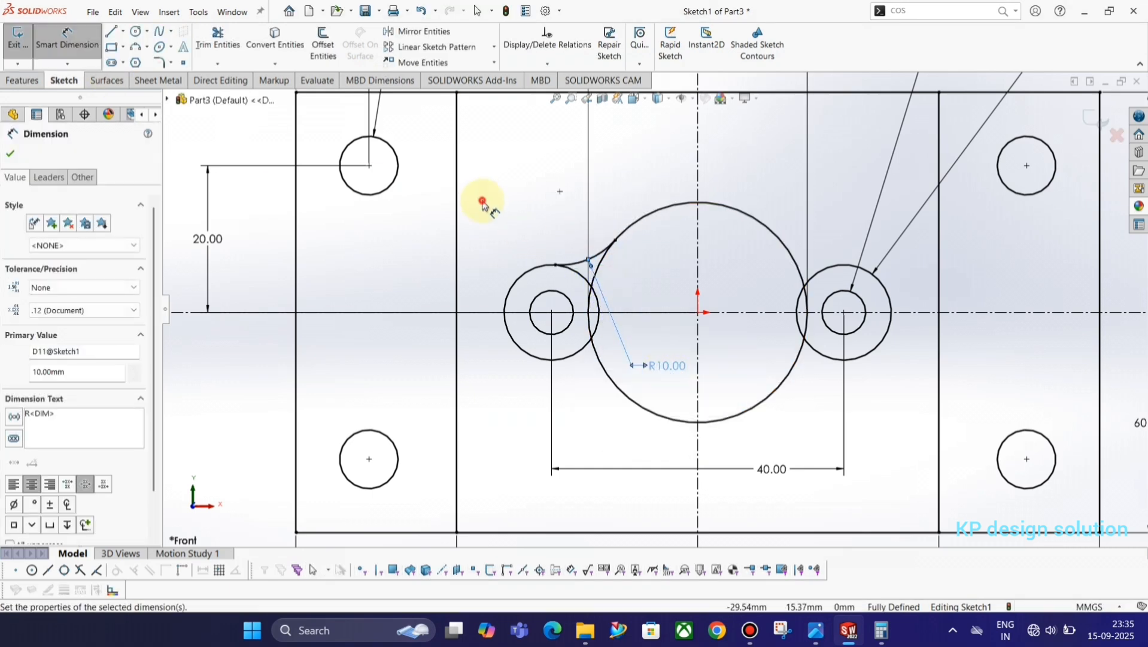
# Mirror the R10 connecting arc about the horizontal centreline, keeping the original
pyautogui.click(593, 263)
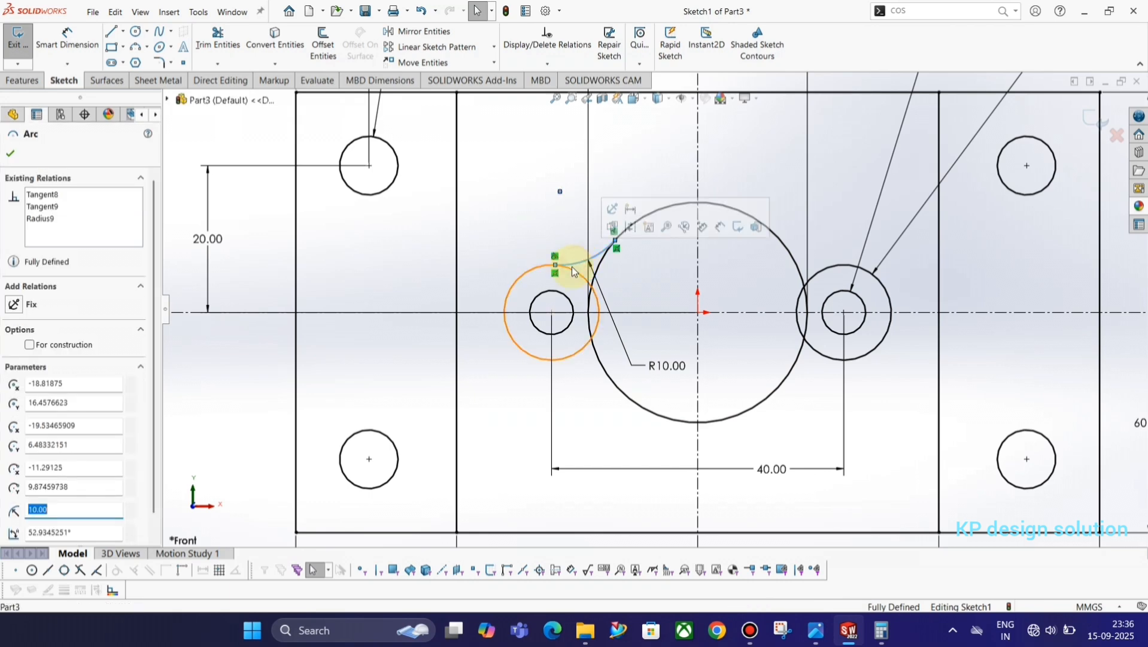
pyautogui.click(419, 33)
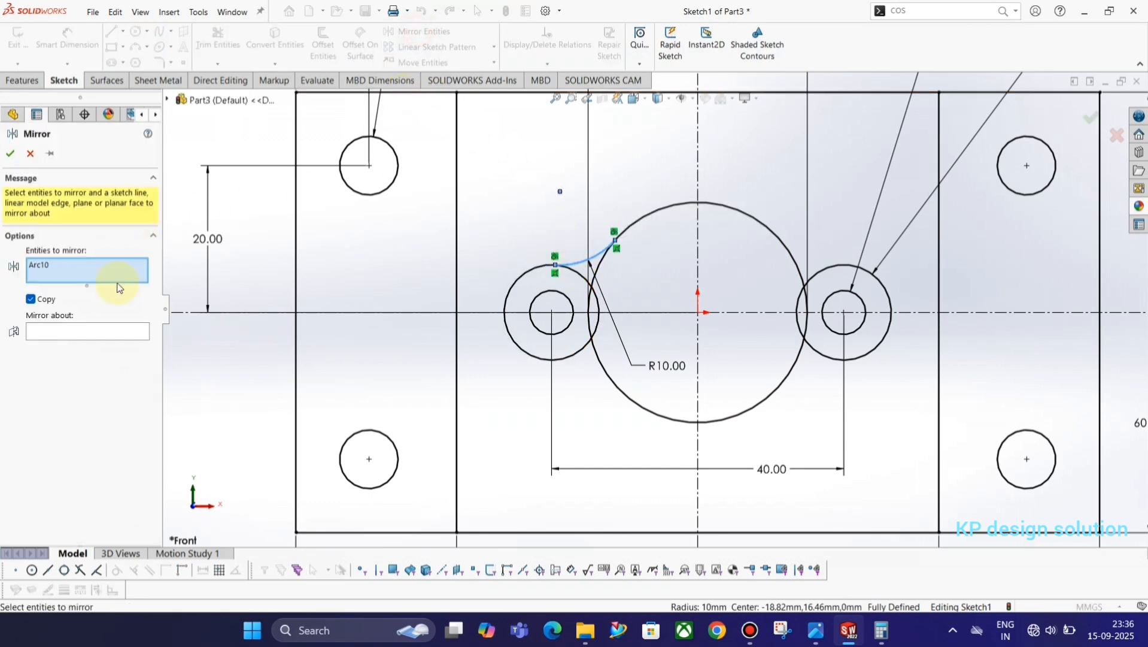
pyautogui.click(124, 333)
pyautogui.click(728, 312)
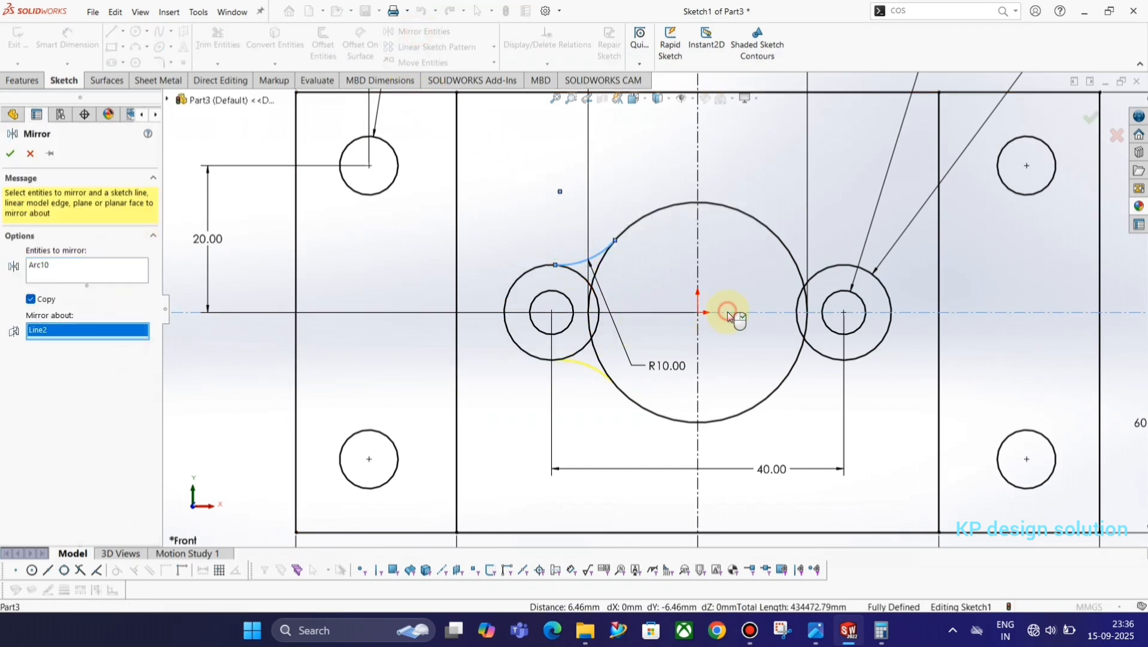
pyautogui.click(10, 153)
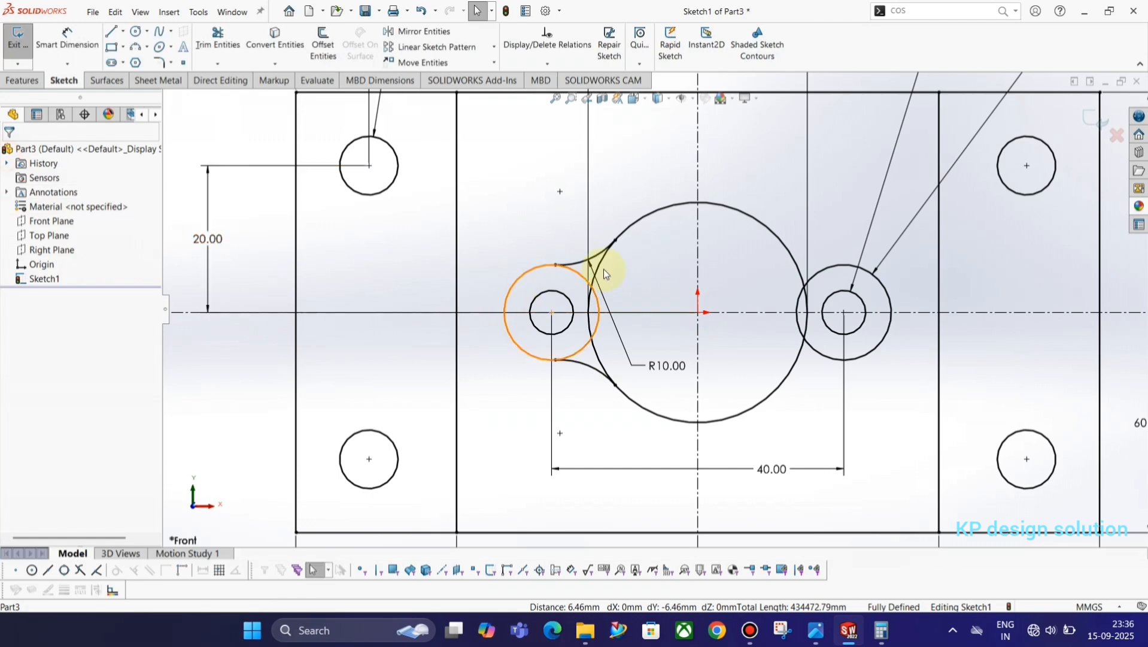
# Mirror both left connecting arcs about the vertical centreline, keeping the originals
pyautogui.click(590, 258)
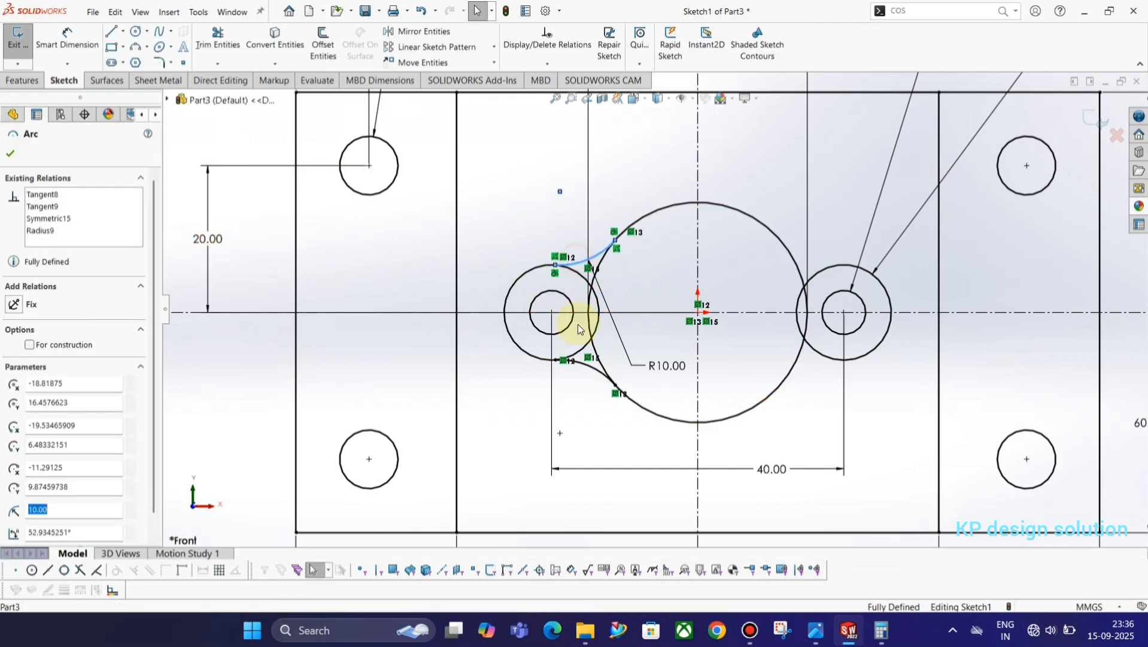
pyautogui.keyDown('ctrl'); pyautogui.click(580, 368); pyautogui.keyUp('ctrl')
pyautogui.click(418, 31)
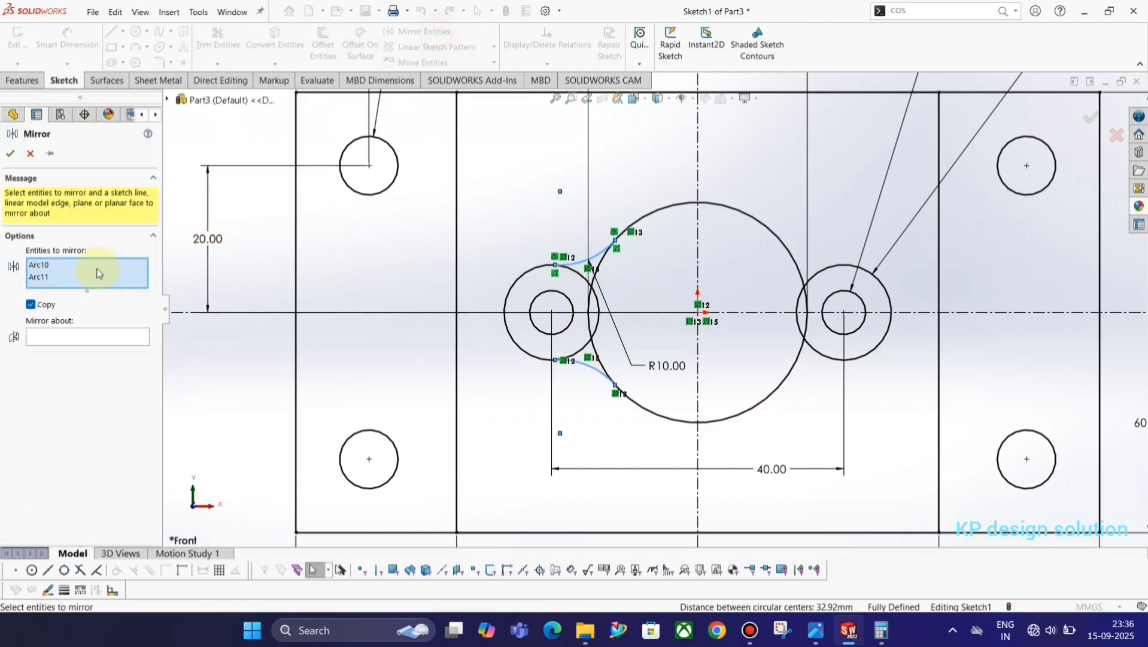
pyautogui.click(113, 336)
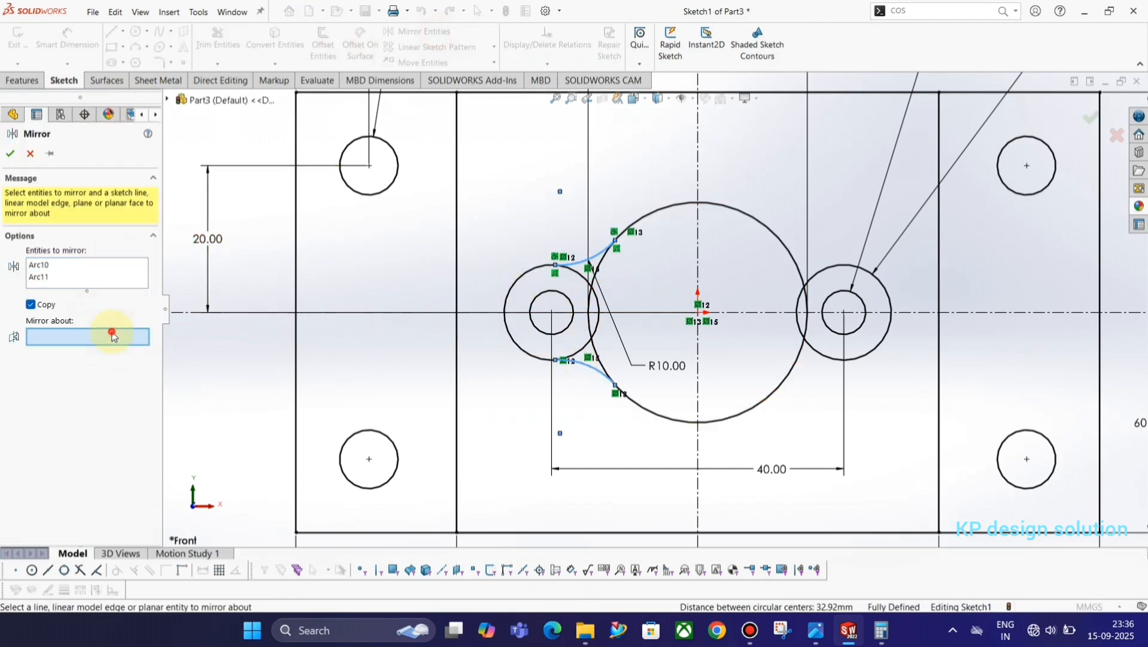
pyautogui.click(698, 179)
pyautogui.click(10, 154)
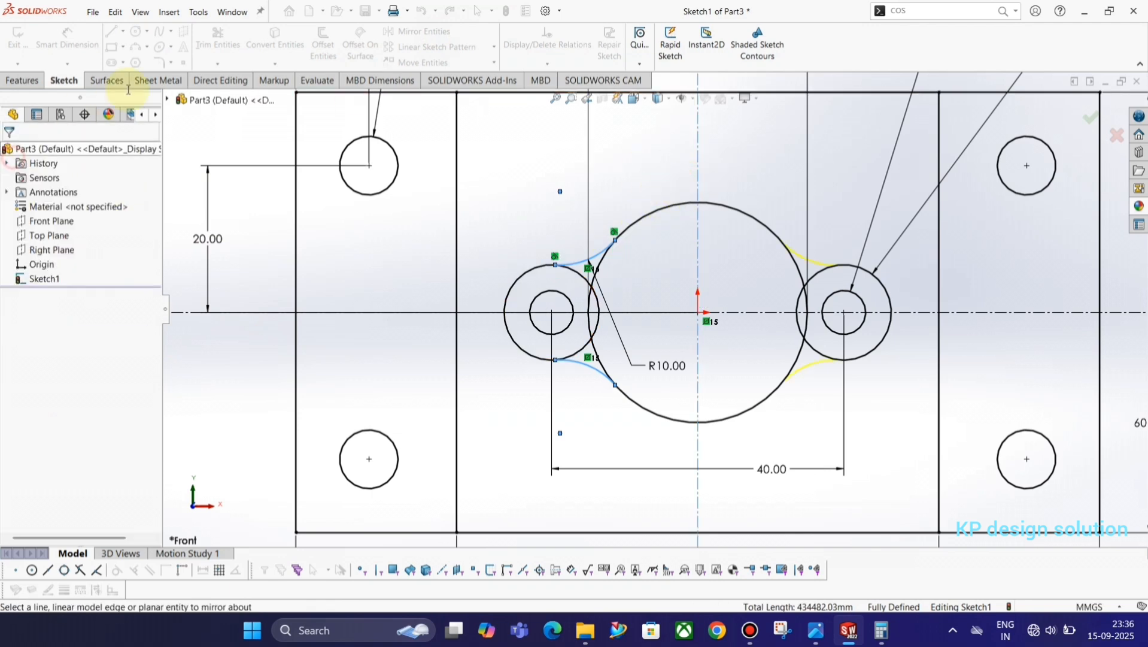
# Trim the overlapping inner segments of the central circle and the left outer circle between the connecting arcs
pyautogui.click(218, 39)
pyautogui.click(582, 276)
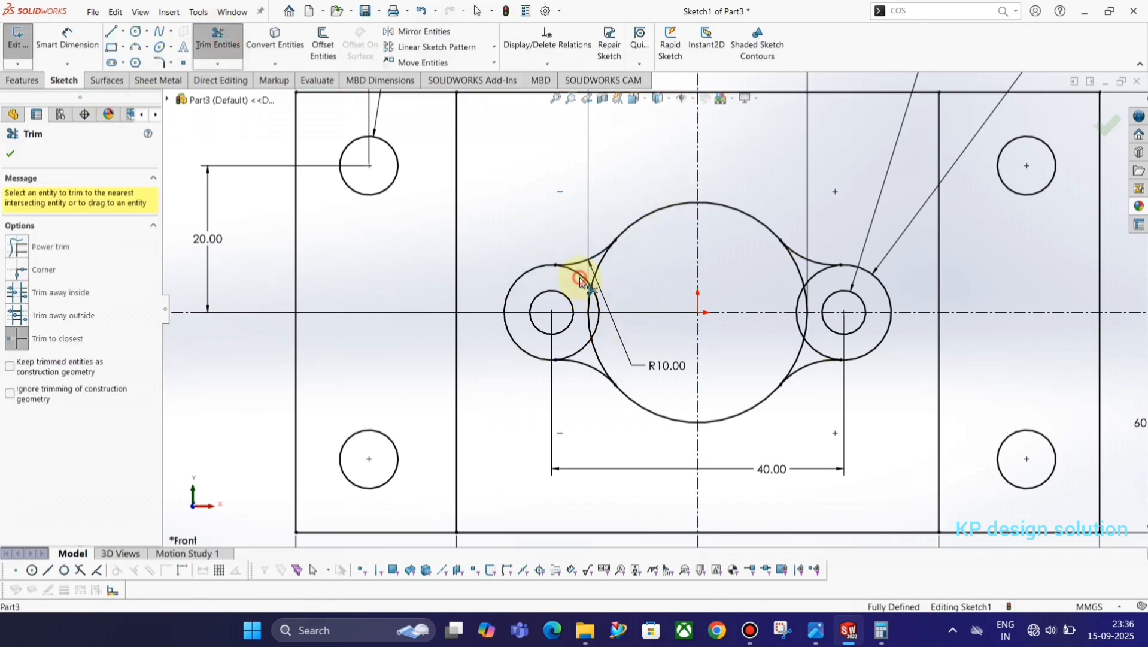
pyautogui.click(598, 267)
pyautogui.click(595, 299)
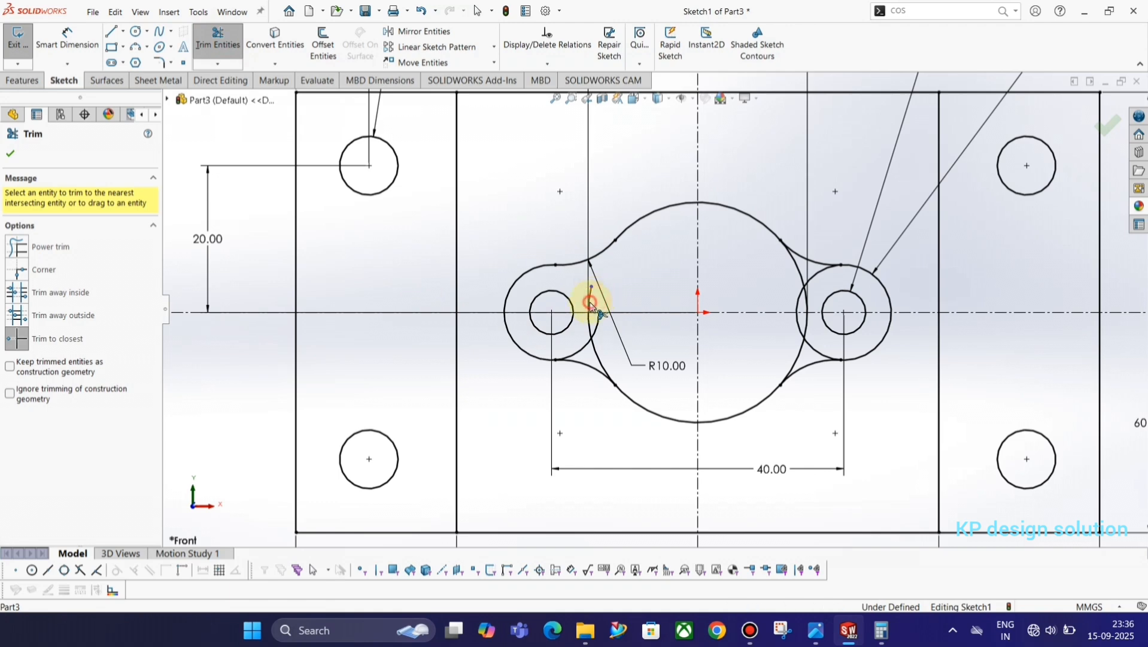
pyautogui.click(595, 353)
pyautogui.click(584, 351)
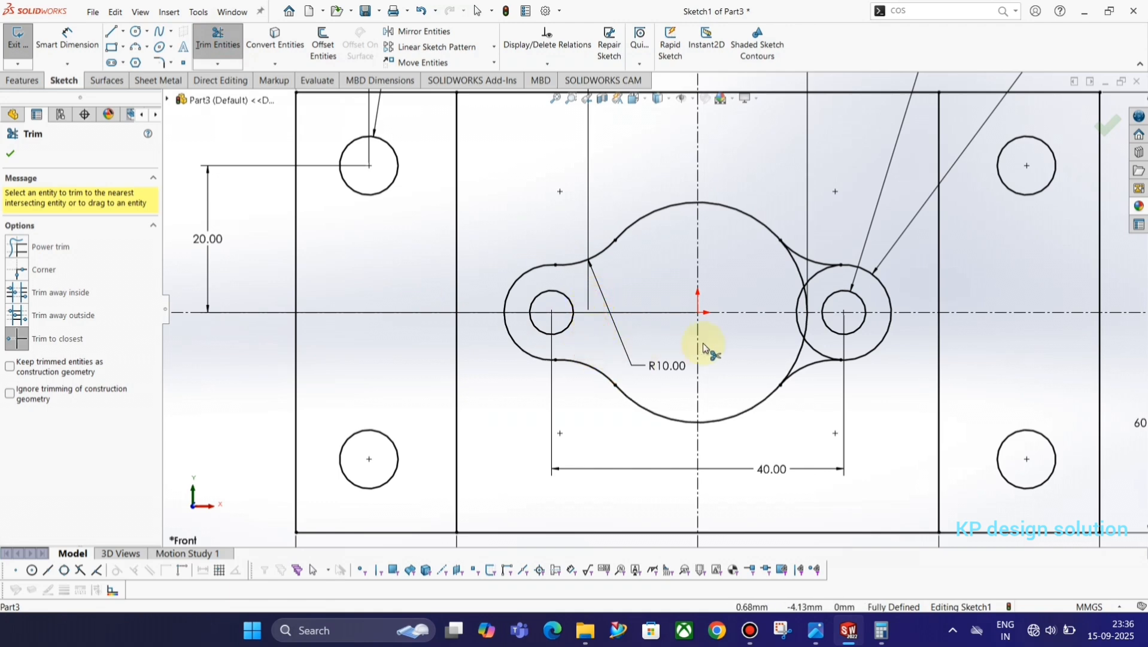
# Trim the overlapping inner segments of the central circle and the right outer circle to leave one closed lobed outline
pyautogui.click(803, 276)
pyautogui.click(802, 309)
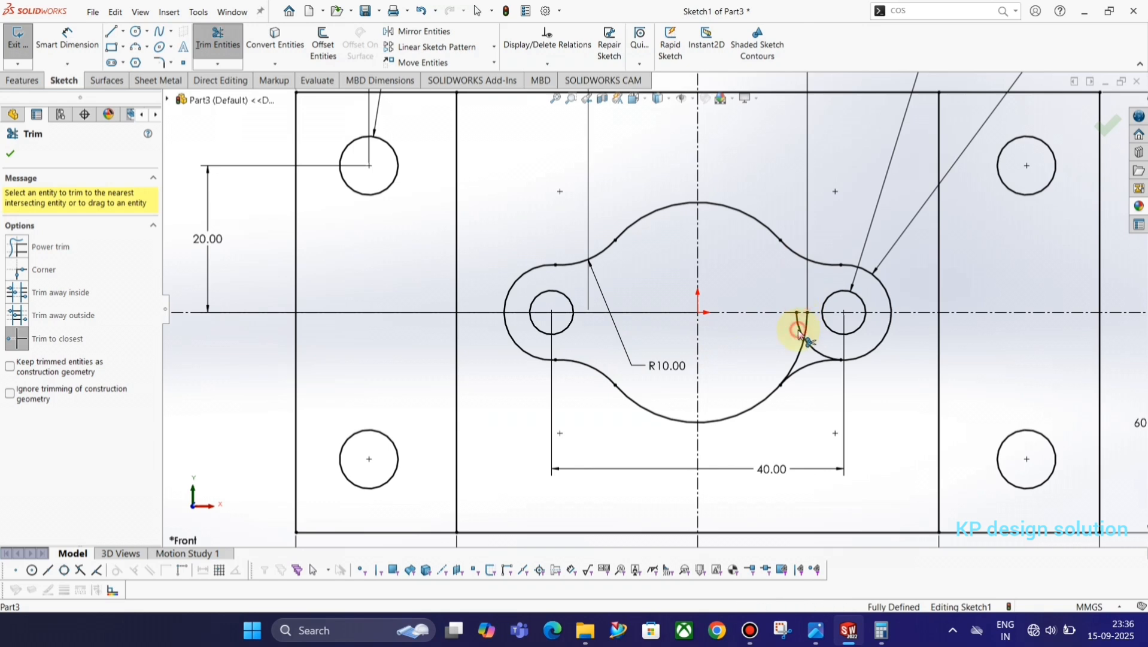
pyautogui.click(805, 328)
pyautogui.click(814, 352)
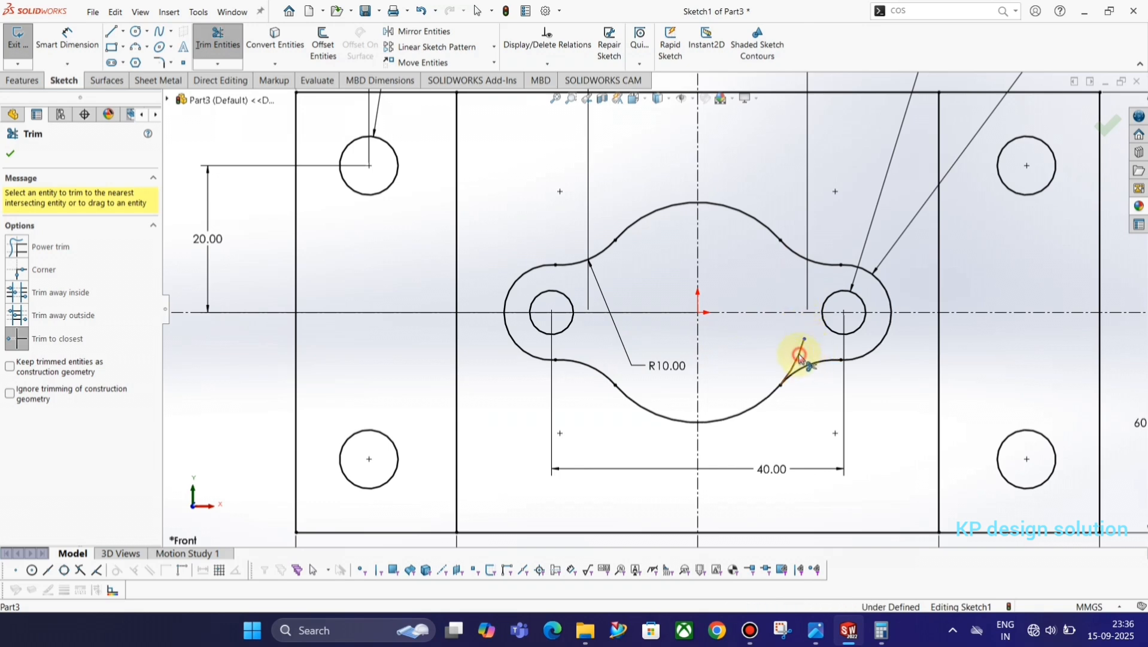
pyautogui.click(799, 357)
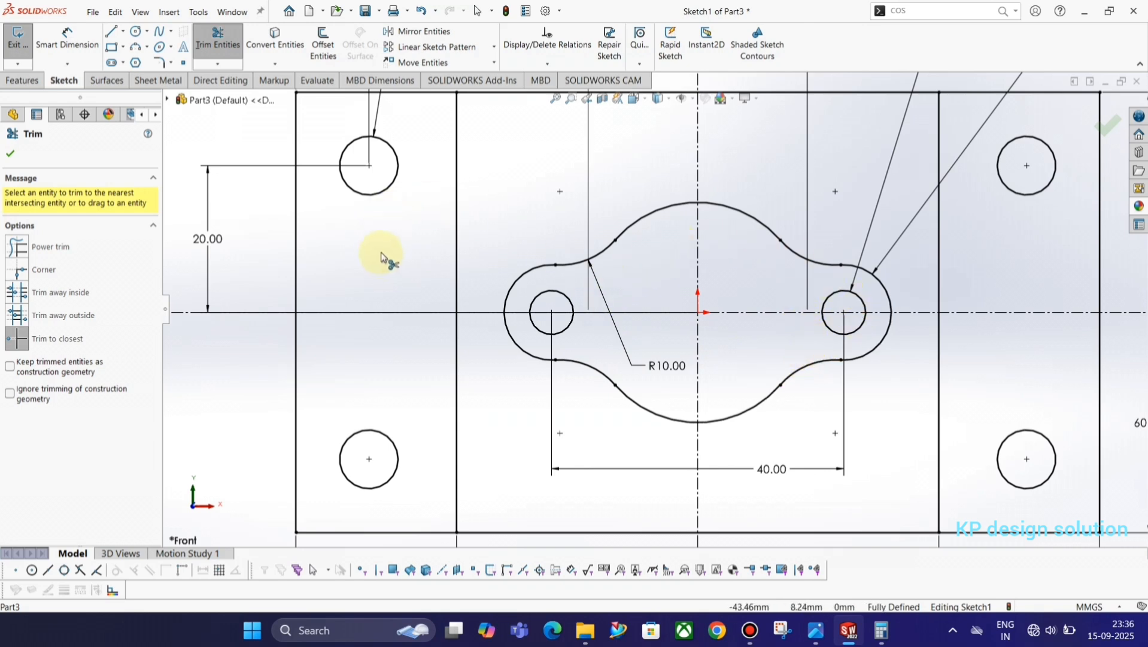
pyautogui.press('Escape')
# Compare the whole sketch with the top view and section in the reference drawing
pyautogui.scroll(5, 658, 305)
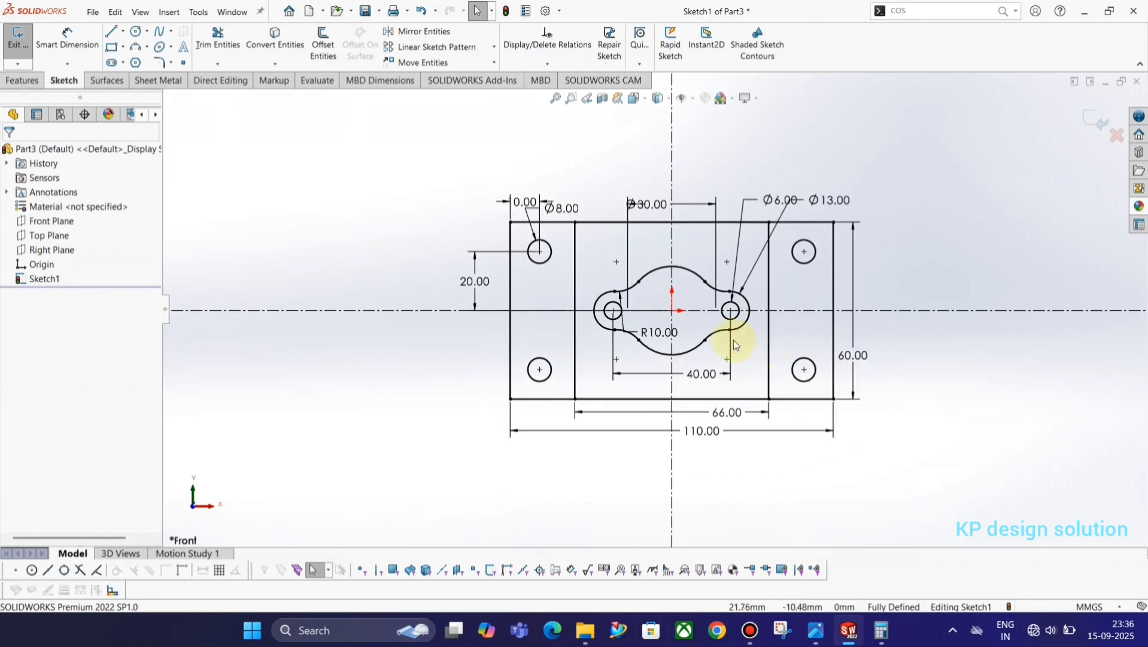
pyautogui.hotkey('alt', 'Tab')
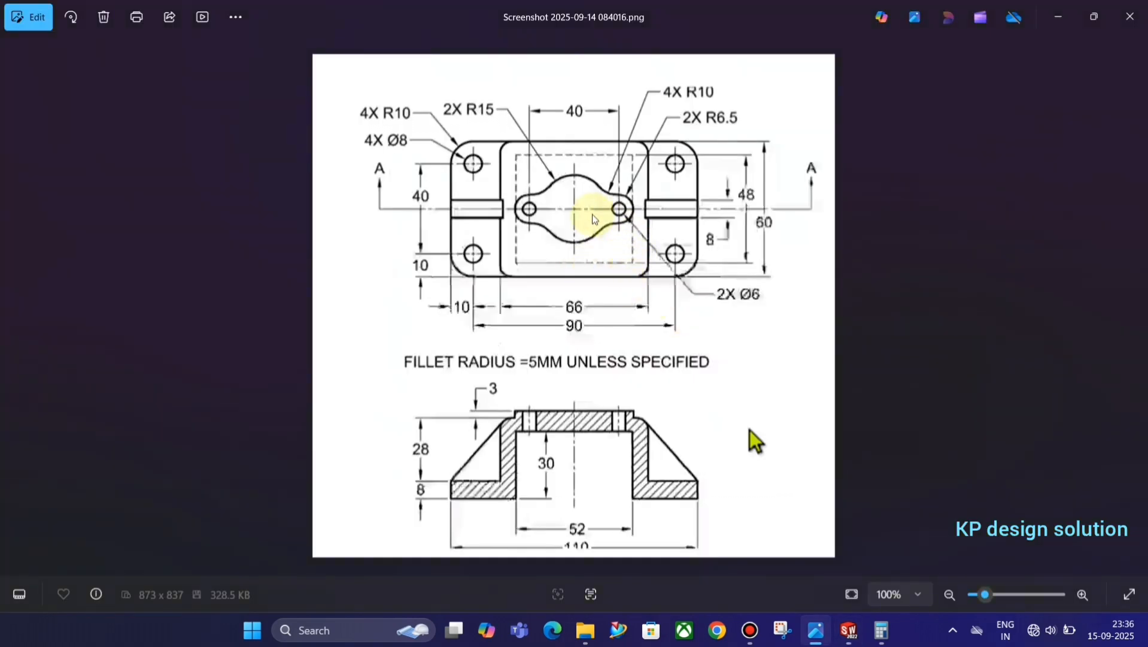
pyautogui.hotkey('alt', 'Tab')
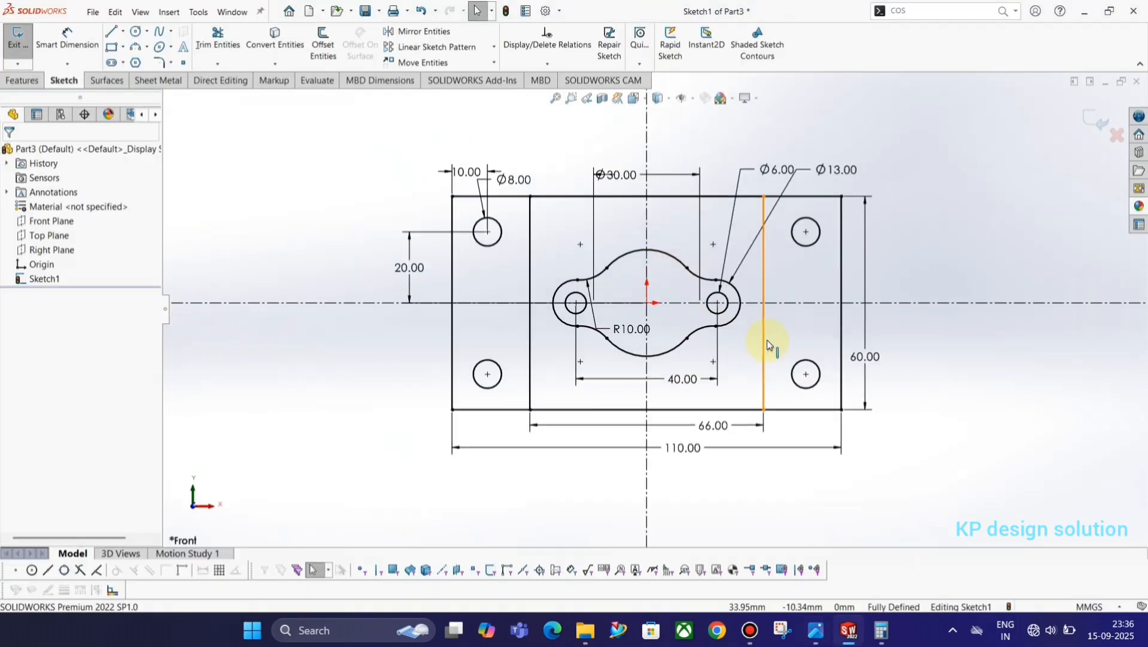
pyautogui.hotkey('alt', 'Tab')
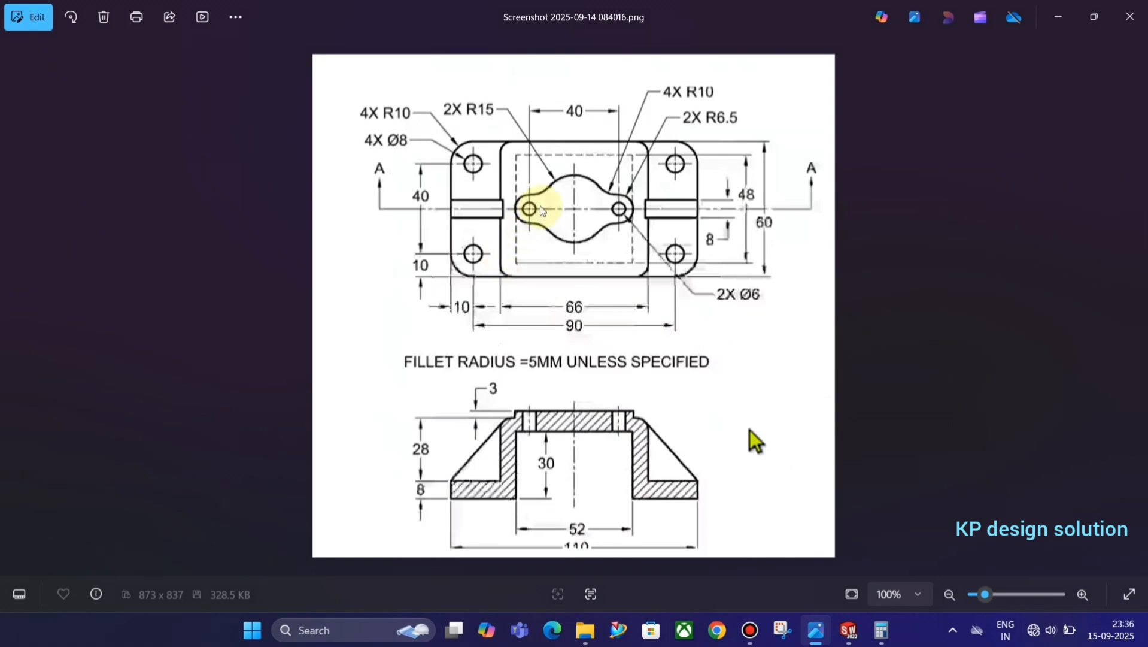
pyautogui.hotkey('alt', 'Tab')
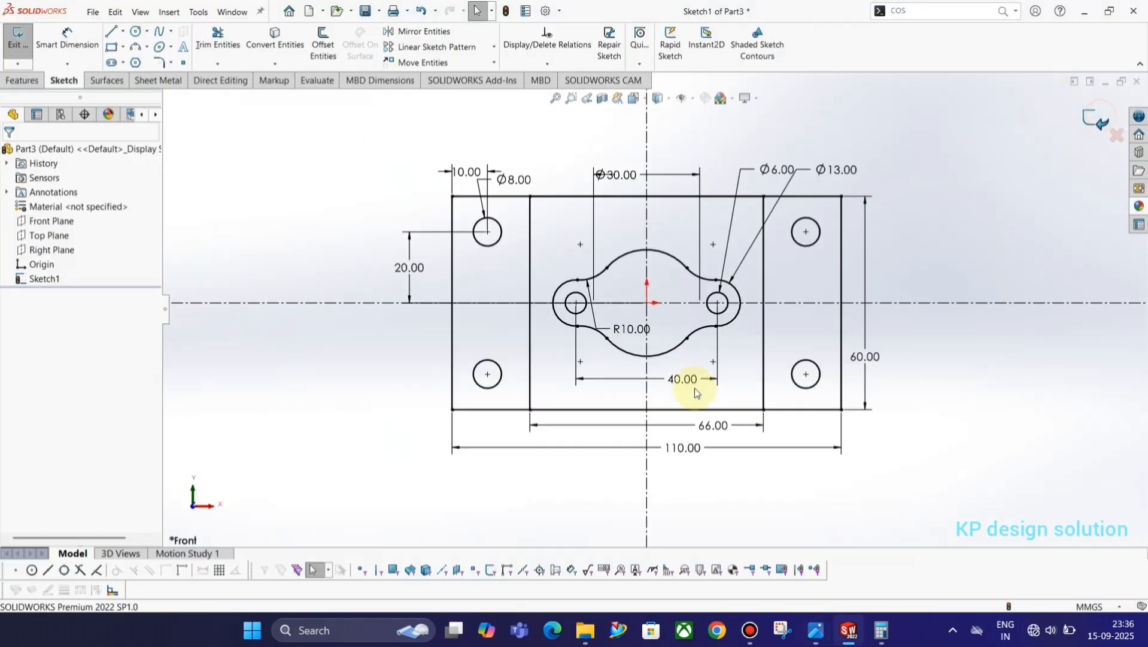
# Close the sketch and start an extruded boss from the central lobed region, leaving out its two small holes
pyautogui.moveTo(687, 385)
pyautogui.mouseDown(button='middle')
pyautogui.moveTo(653, 385)
pyautogui.moveTo(659, 299)
pyautogui.mouseUp(button='middle')
pyautogui.hotkey('alt', 'Tab')
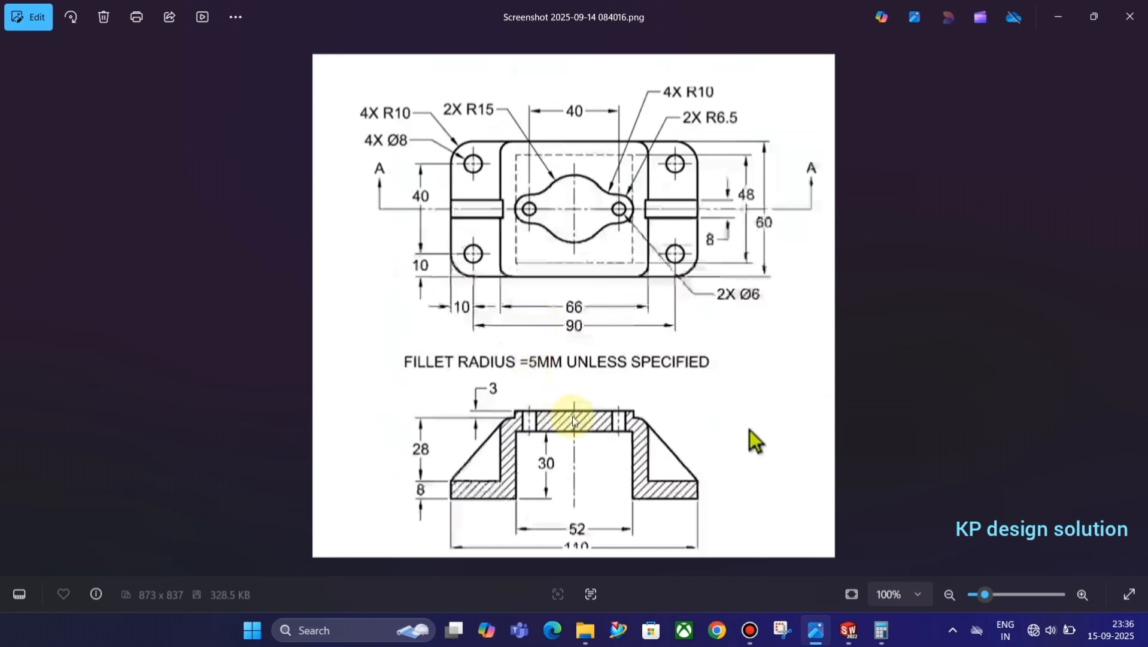
pyautogui.hotkey('alt', 'Tab')
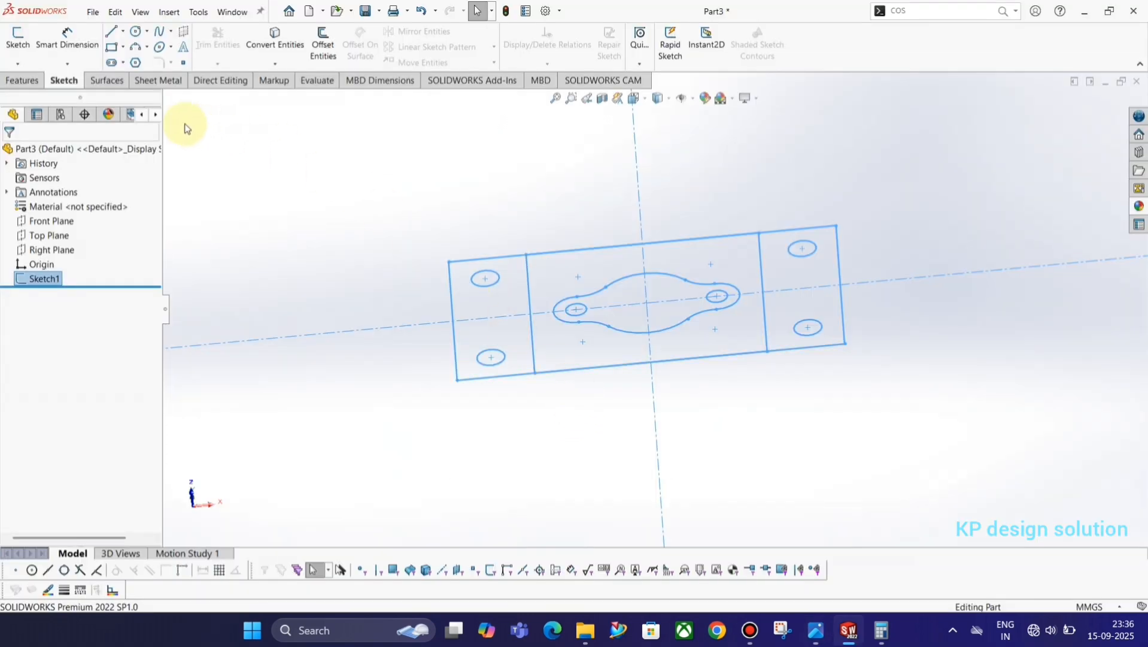
pyautogui.click(22, 80)
pyautogui.click(23, 42)
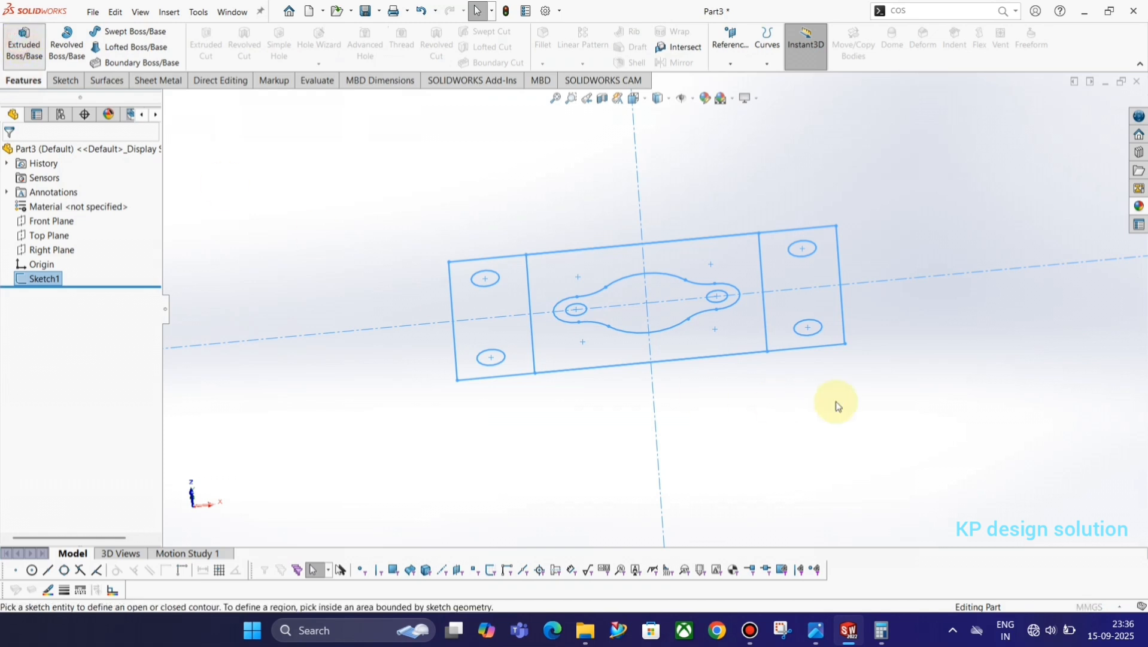
pyautogui.click(672, 309)
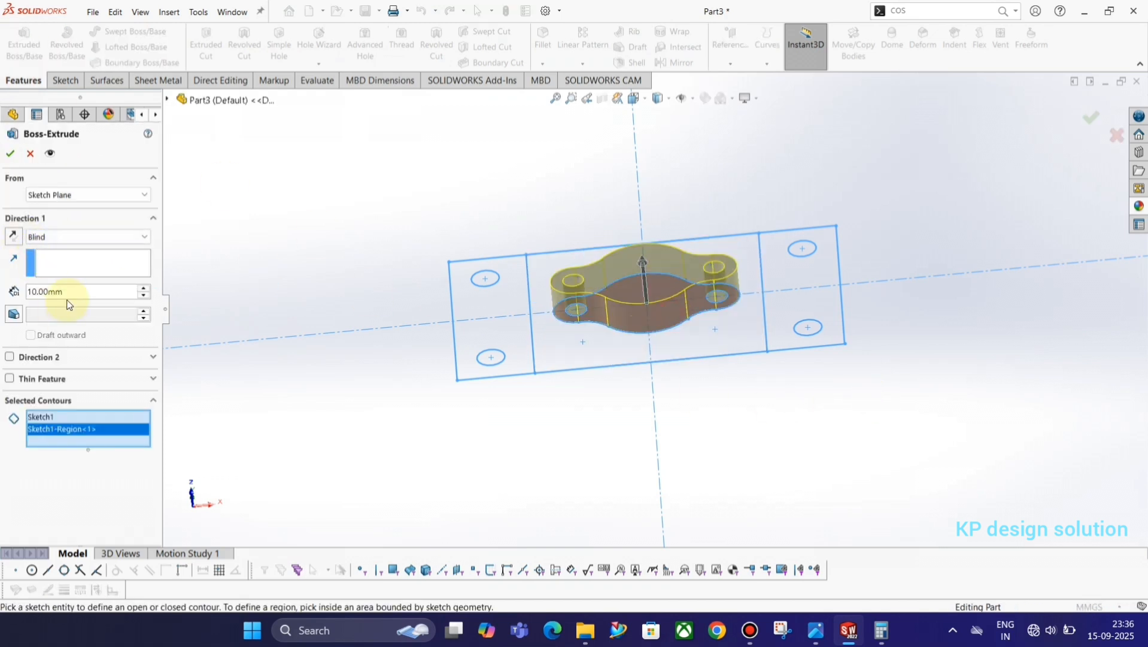
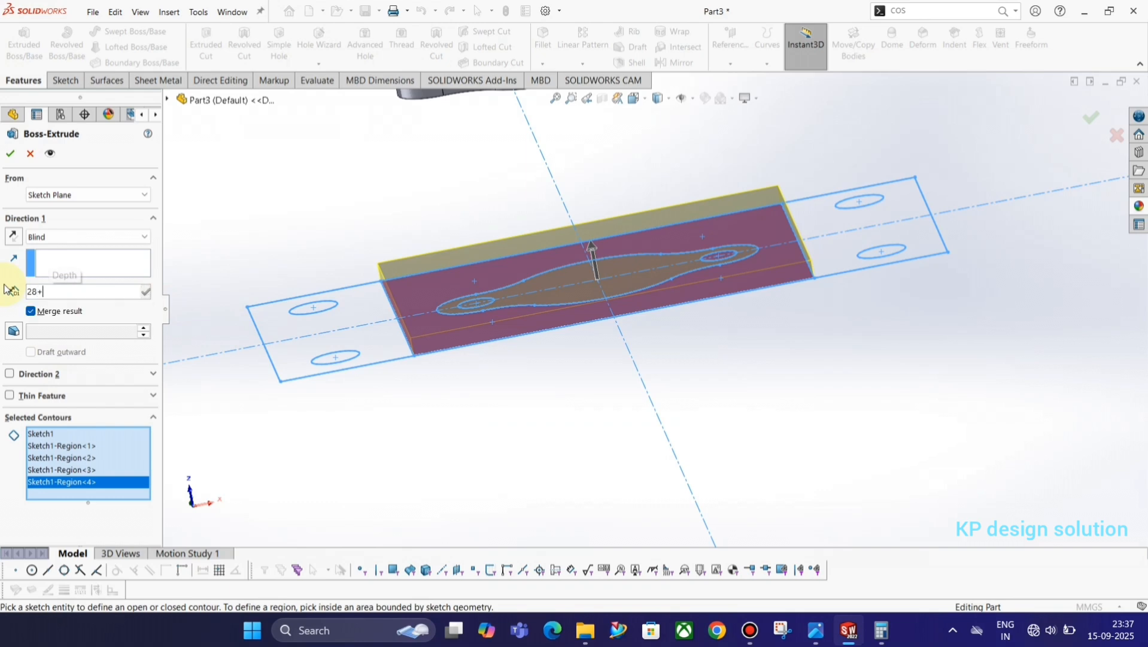
# Extrude the full central 66 mm wide block area 36 mm from the sketch plane, merged with the existing body
pyautogui.press('Return')
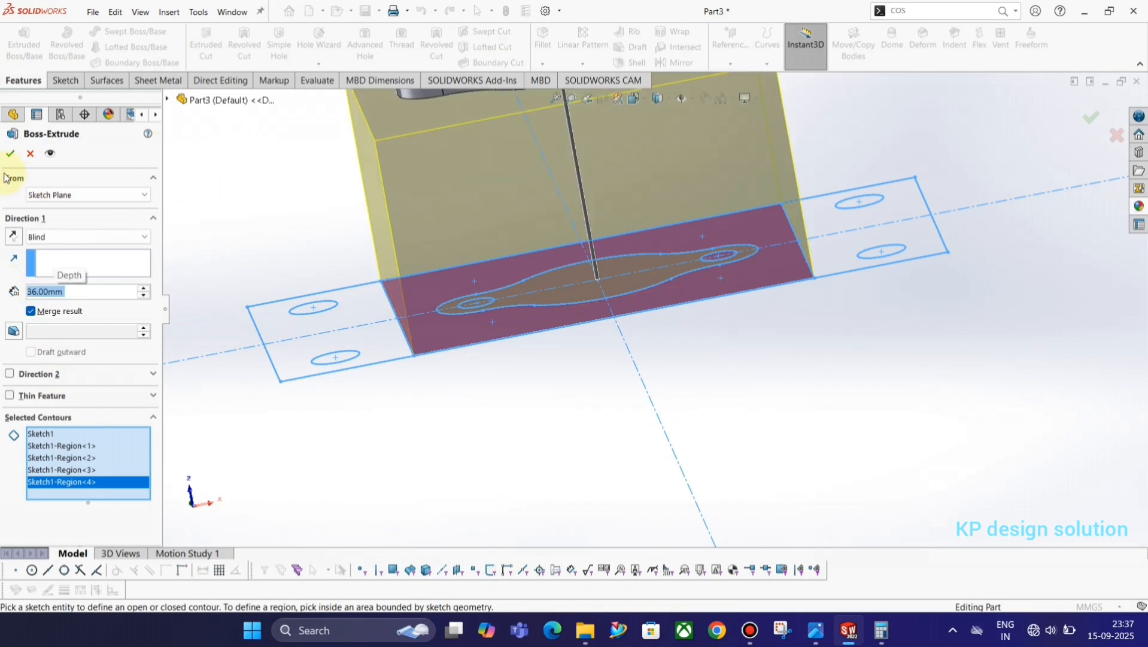
pyautogui.click(8, 154)
pyautogui.moveTo(380, 329); pyautogui.dragTo(487, 337, button='middle')
# Extrude the two outer flange regions of the base sketch 8 mm, leaving the four mounting holes open
pyautogui.click(57, 307)
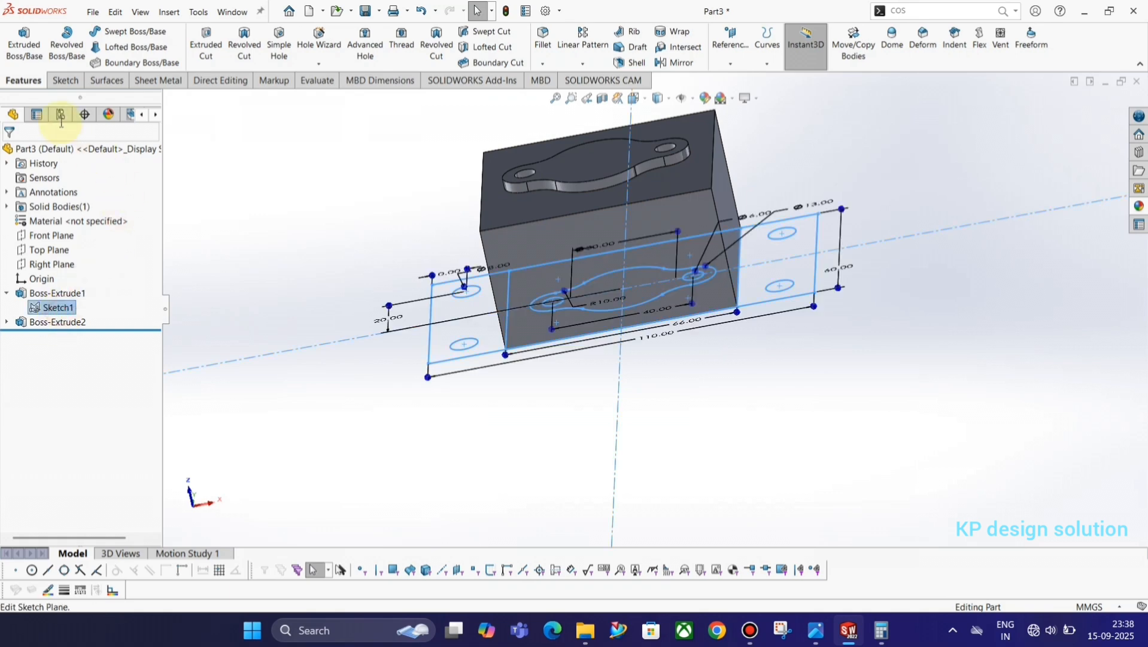
pyautogui.click(24, 42)
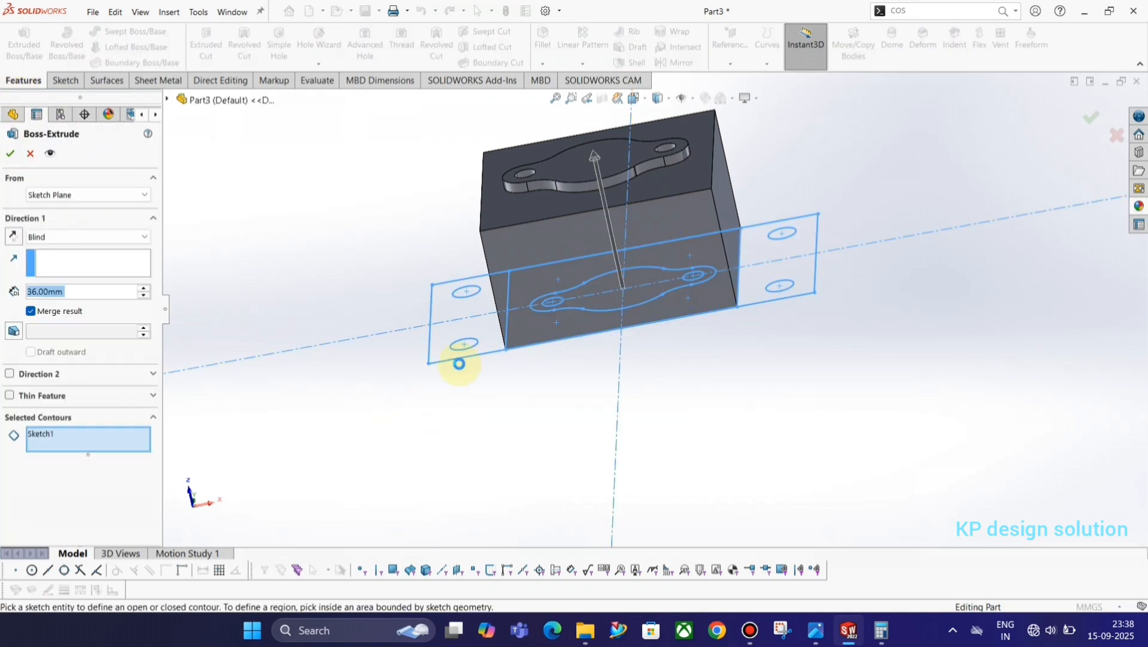
pyautogui.click(486, 334)
pyautogui.click(810, 279)
pyautogui.hotkey('alt', 'Tab')
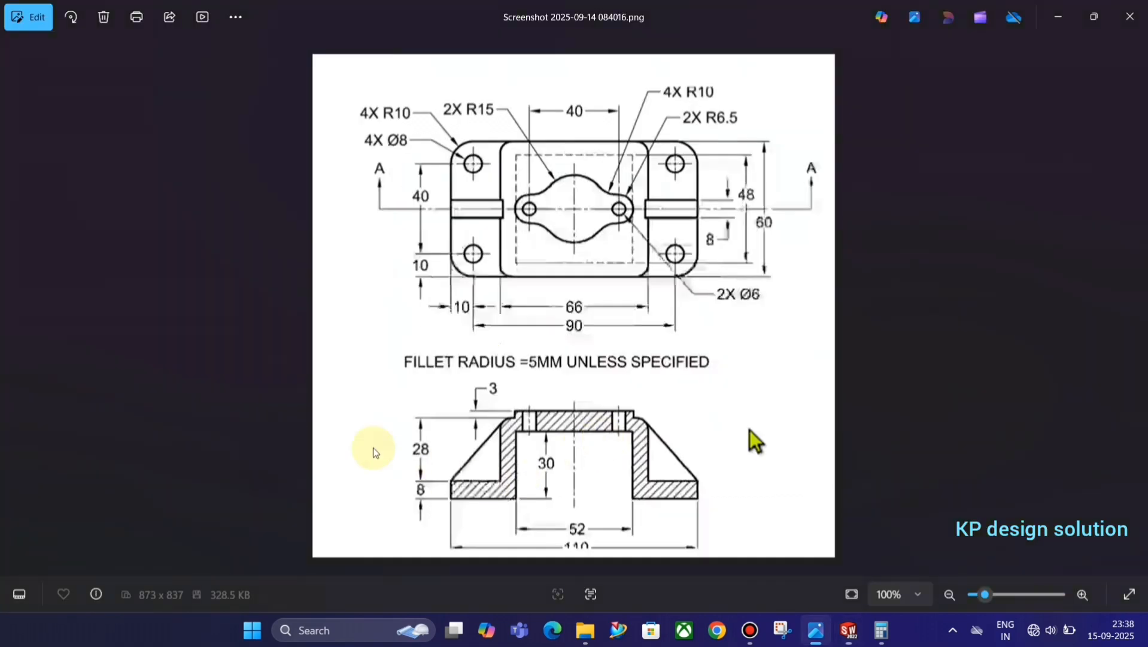
pyautogui.hotkey('alt', 'Tab')
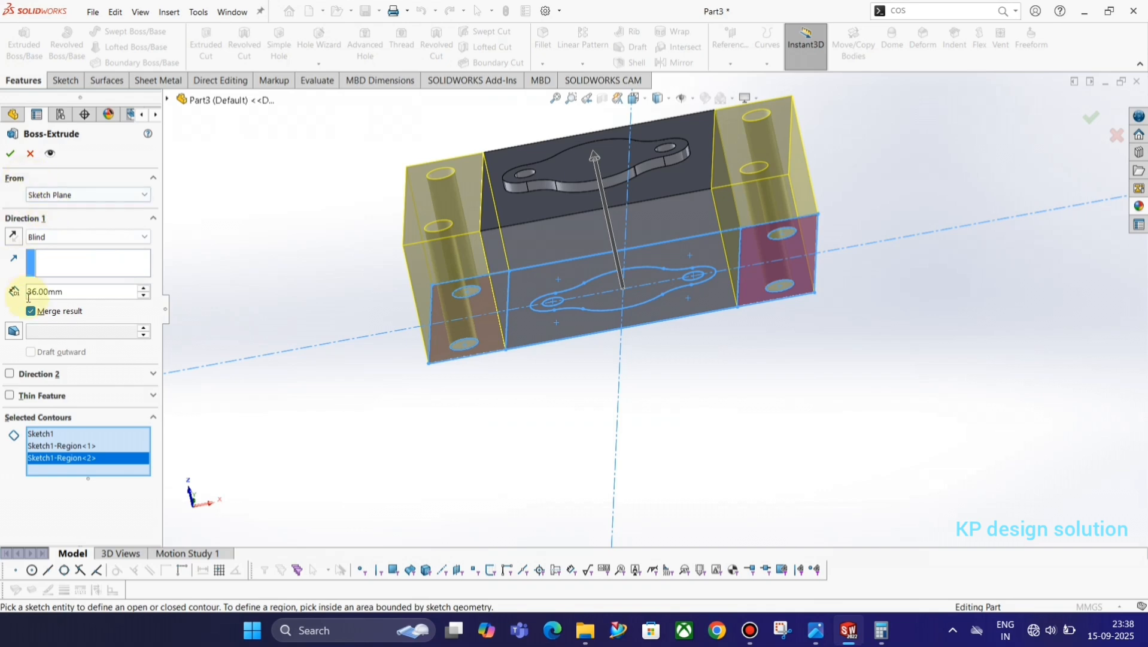
pyautogui.write('8')
pyautogui.press('Return')
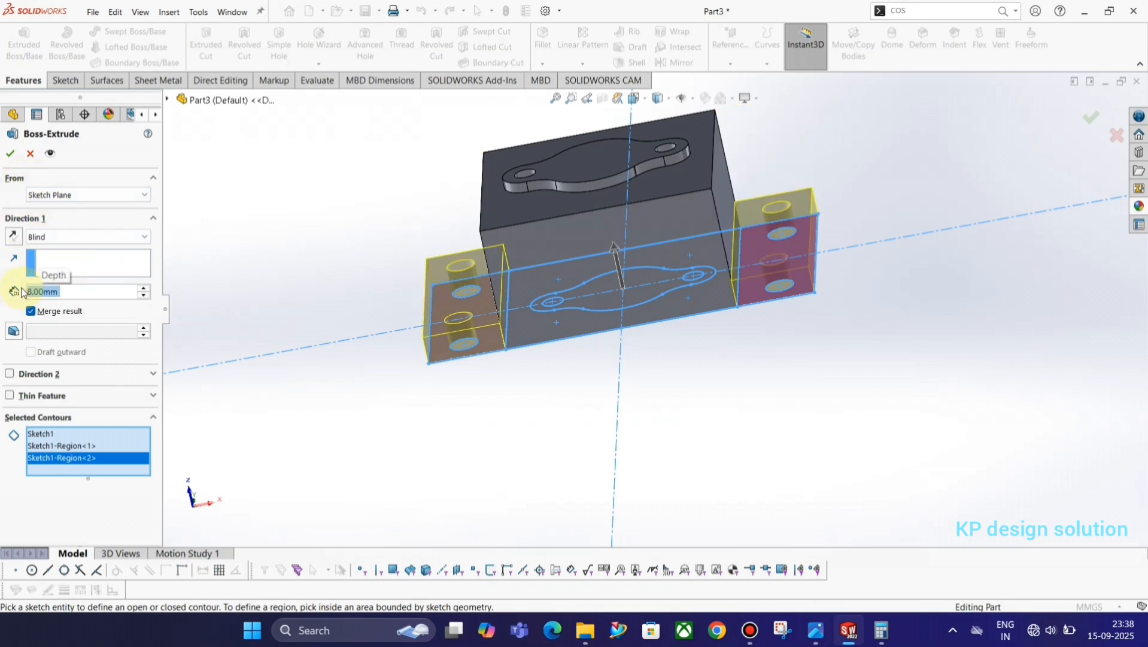
pyautogui.click(11, 155)
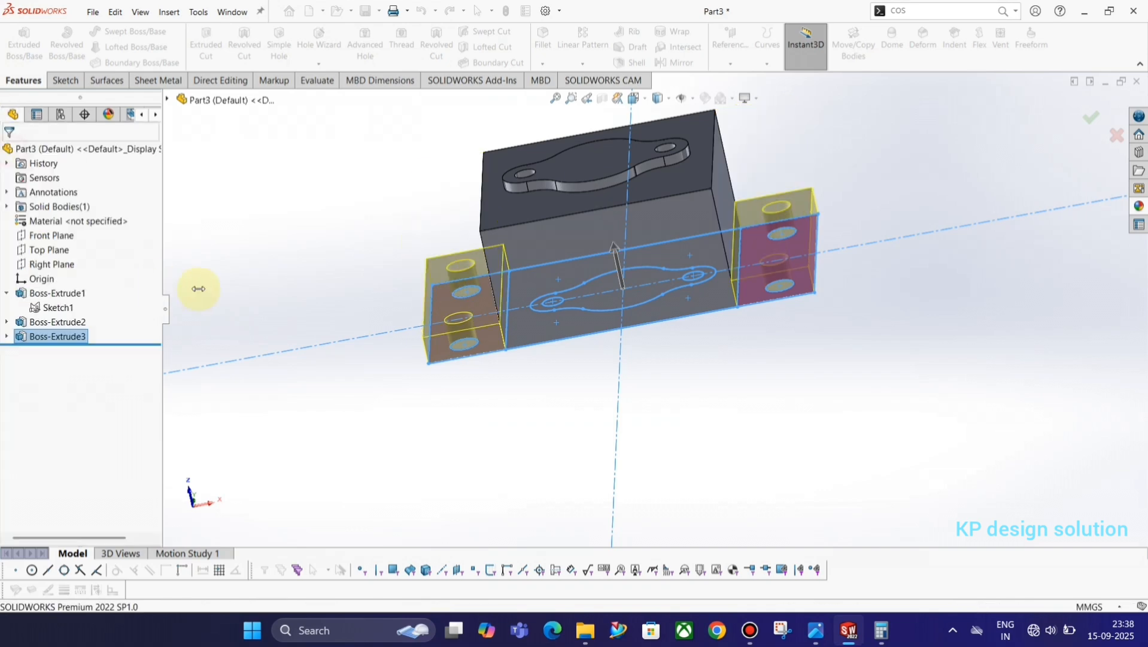
# Sketch a diagonal line on the Top Plane from the block's upper left corner to the left flange's outer upper corner
pyautogui.moveTo(323, 357); pyautogui.dragTo(381, 385, button='middle')
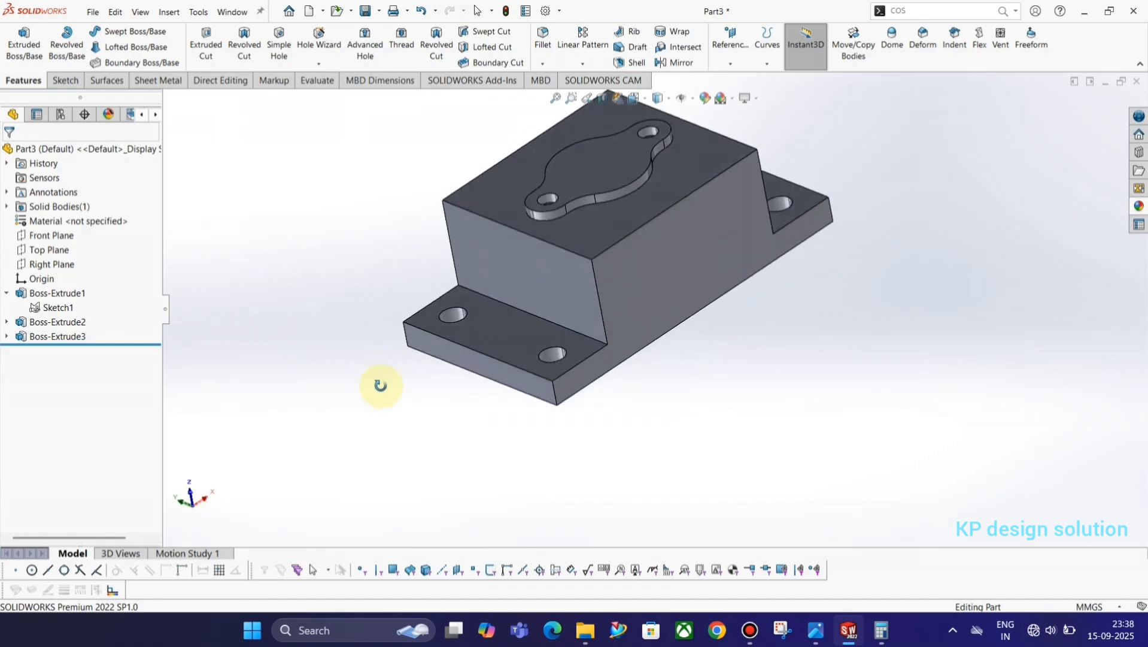
pyautogui.click(66, 81)
pyautogui.click(22, 48)
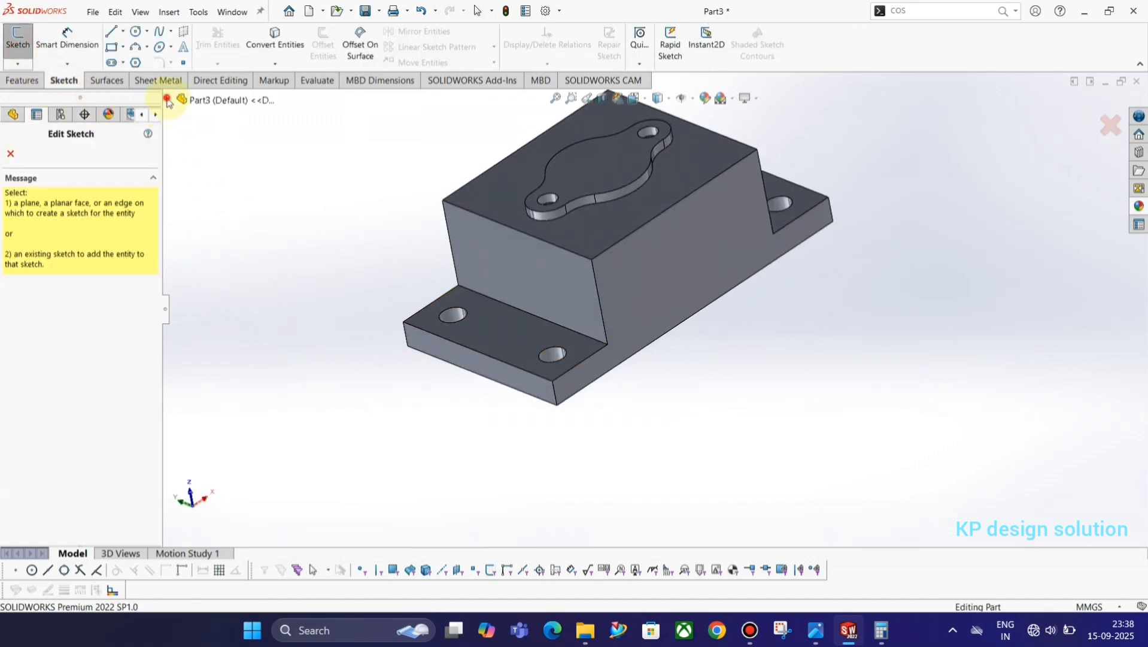
pyautogui.click(167, 102)
pyautogui.click(219, 196)
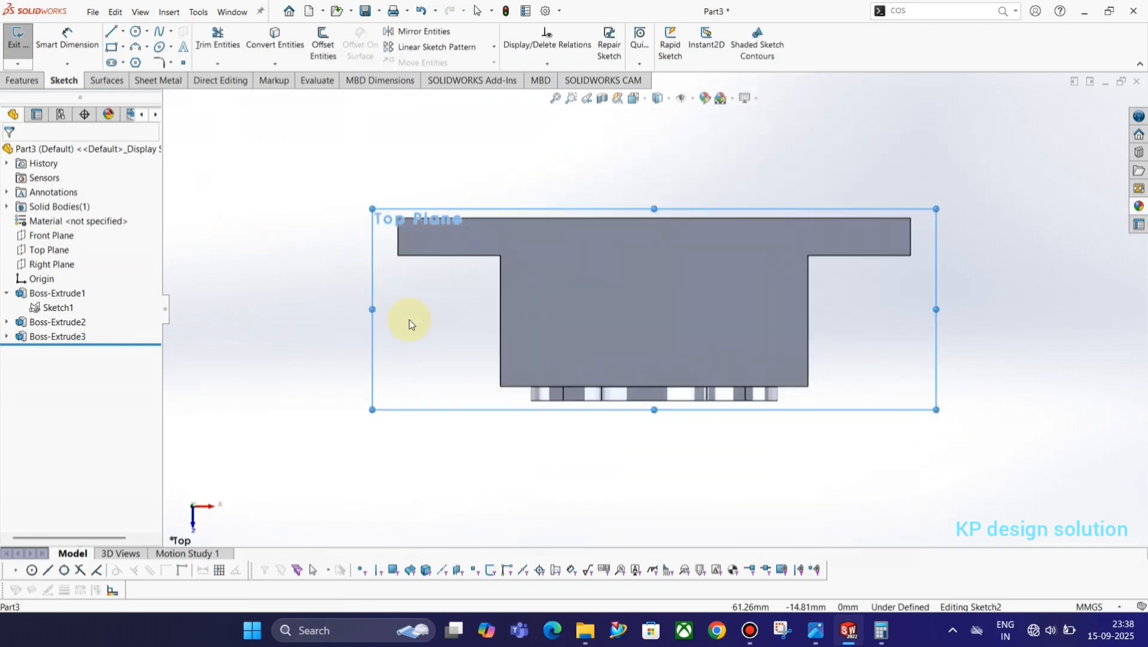
pyautogui.click(111, 33)
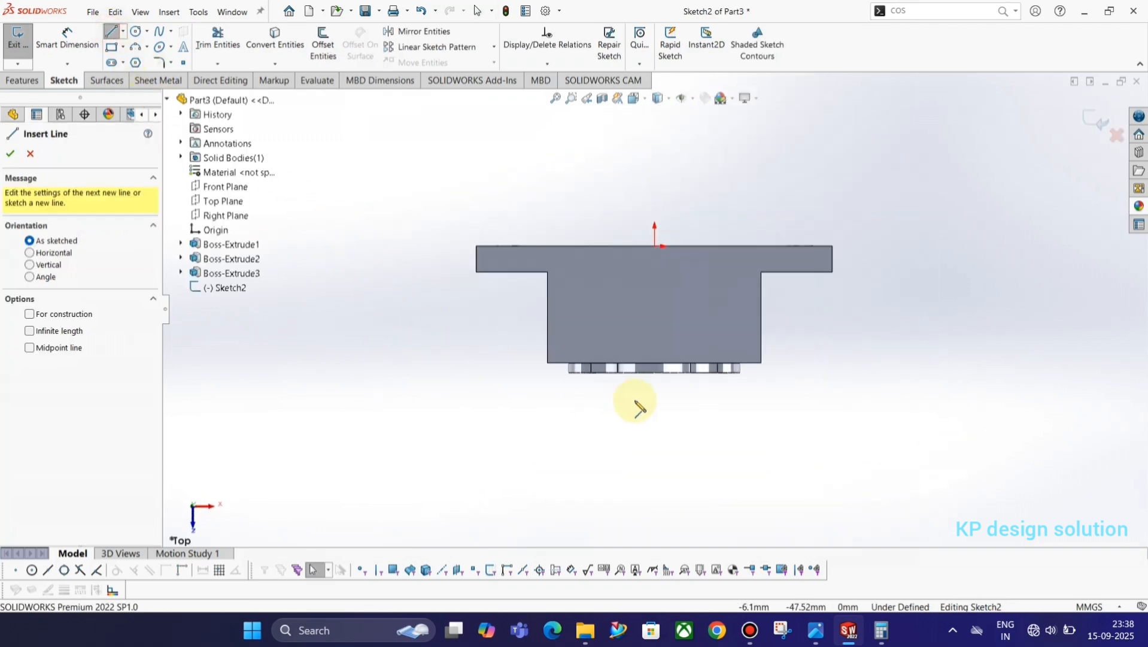
pyautogui.hotkey('alt', 'Tab')
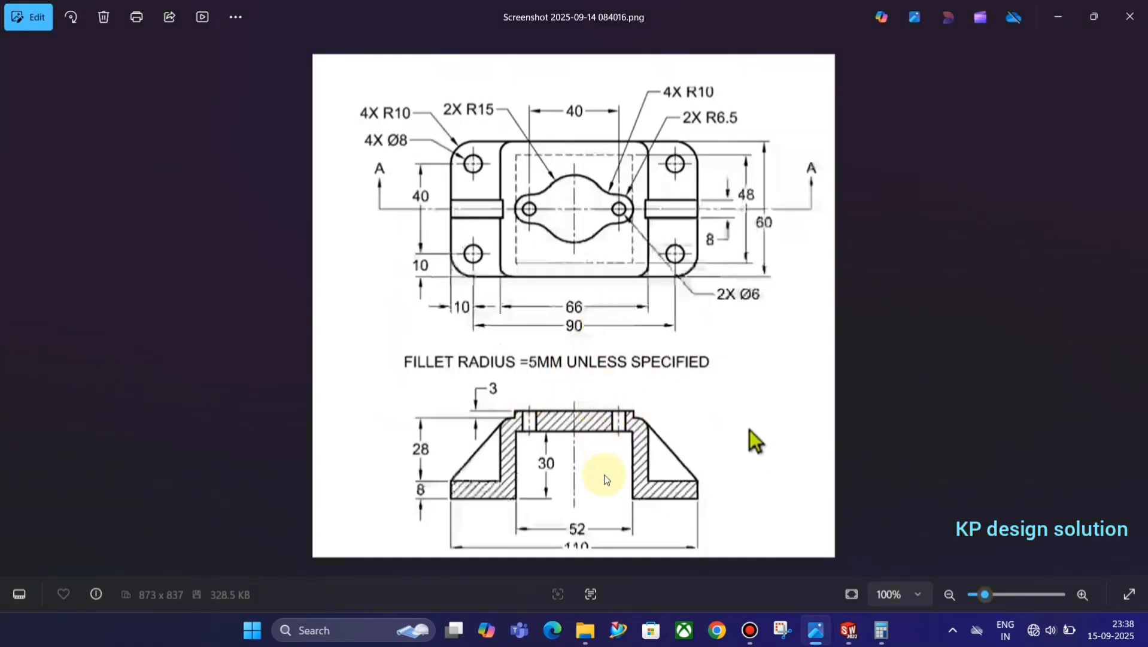
pyautogui.hotkey('alt', 'Tab')
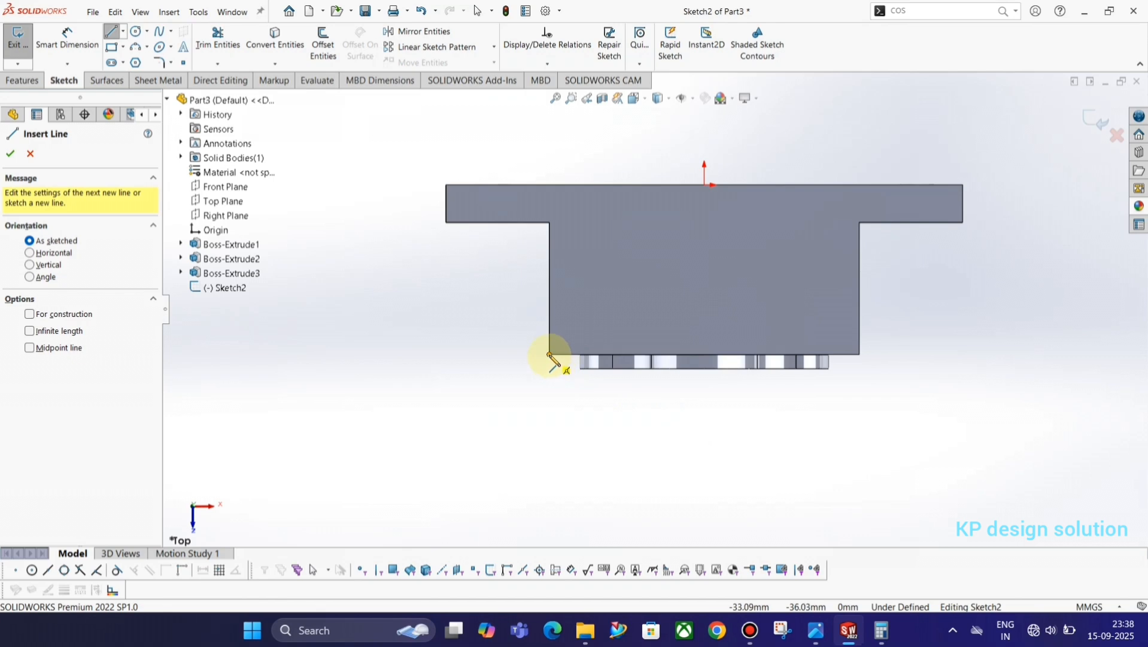
pyautogui.click(550, 355)
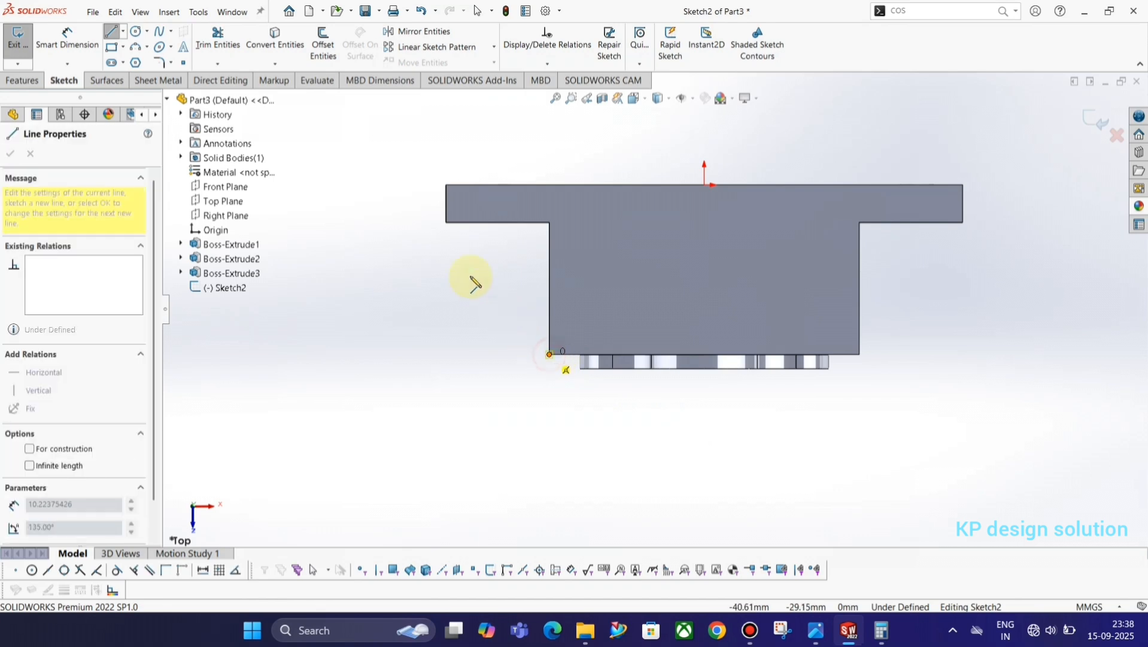
pyautogui.click(447, 223)
pyautogui.press('Escape')
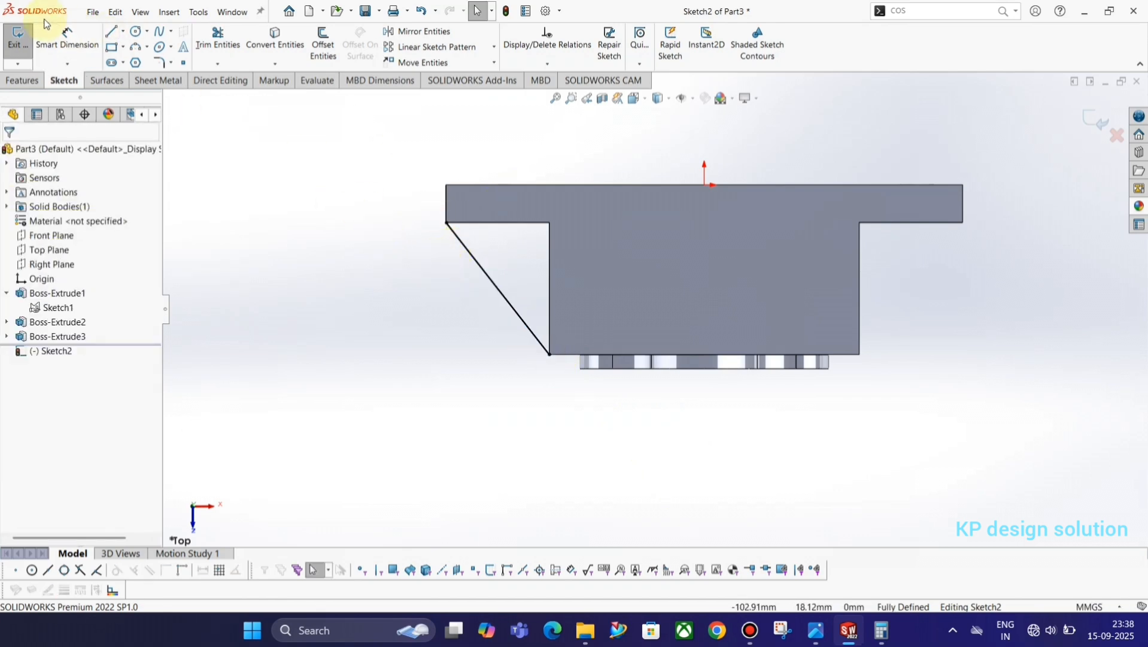
pyautogui.click(17, 39)
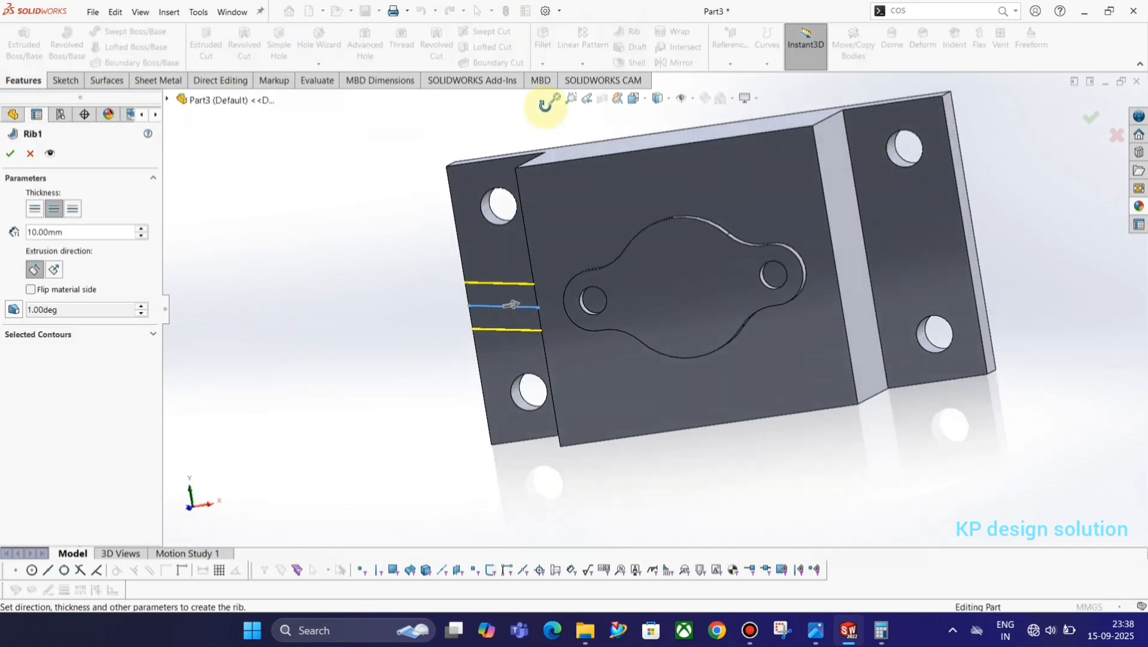
# Create the left rib from the diagonal line with an 8 mm thickness applied to both sides
pyautogui.hotkey('alt', 'Tab')
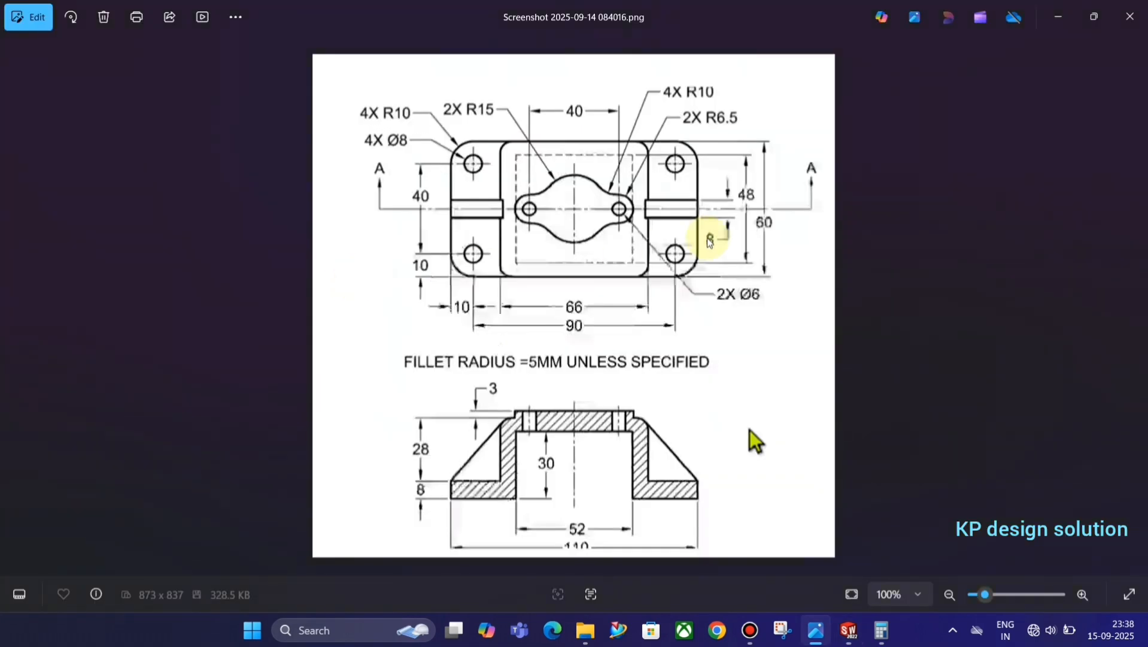
pyautogui.hotkey('alt', 'Tab')
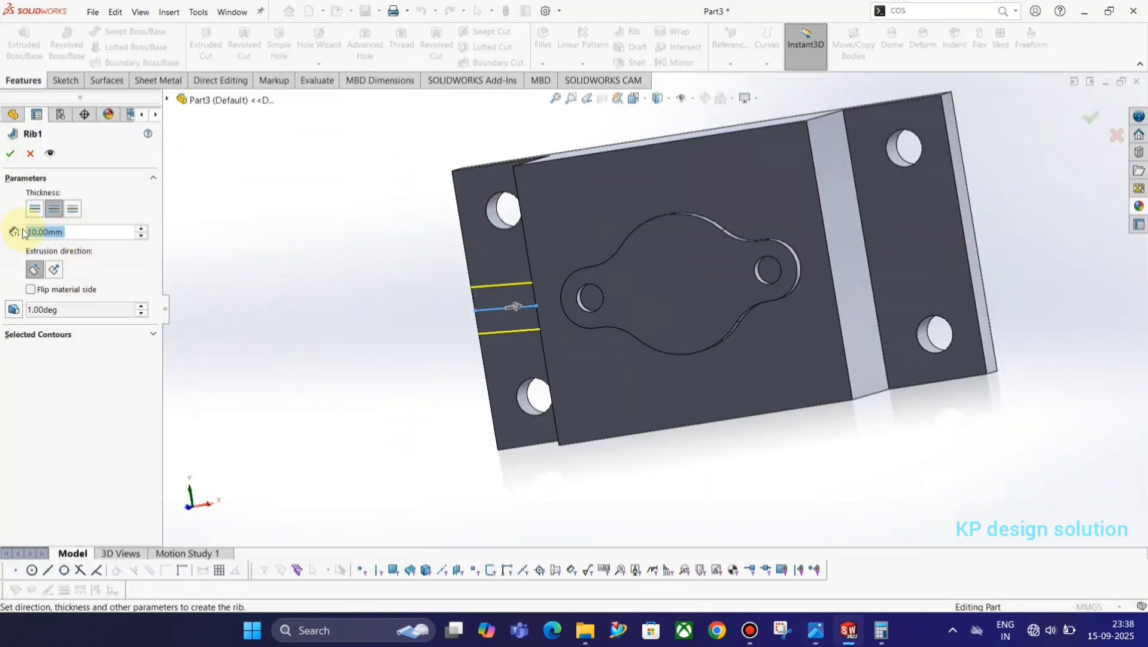
pyautogui.write('8')
pyautogui.press('Return')
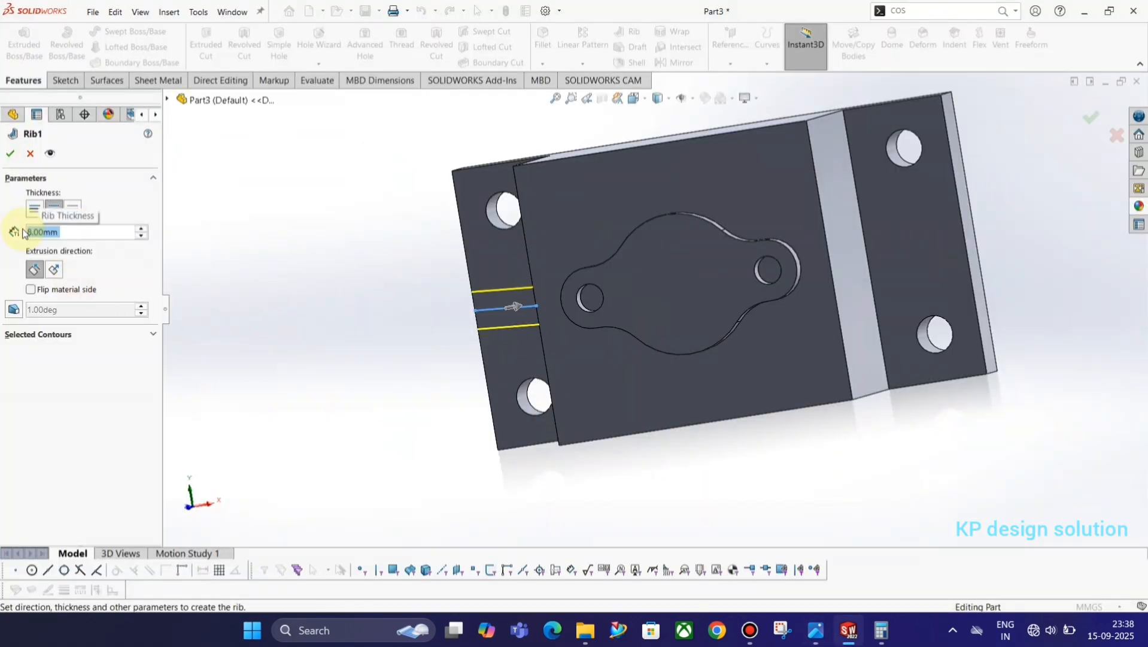
pyautogui.click(14, 154)
# Mirror the rib about the Right Plane onto the opposite flange
pyautogui.moveTo(575, 461); pyautogui.dragTo(574, 311, button='middle')
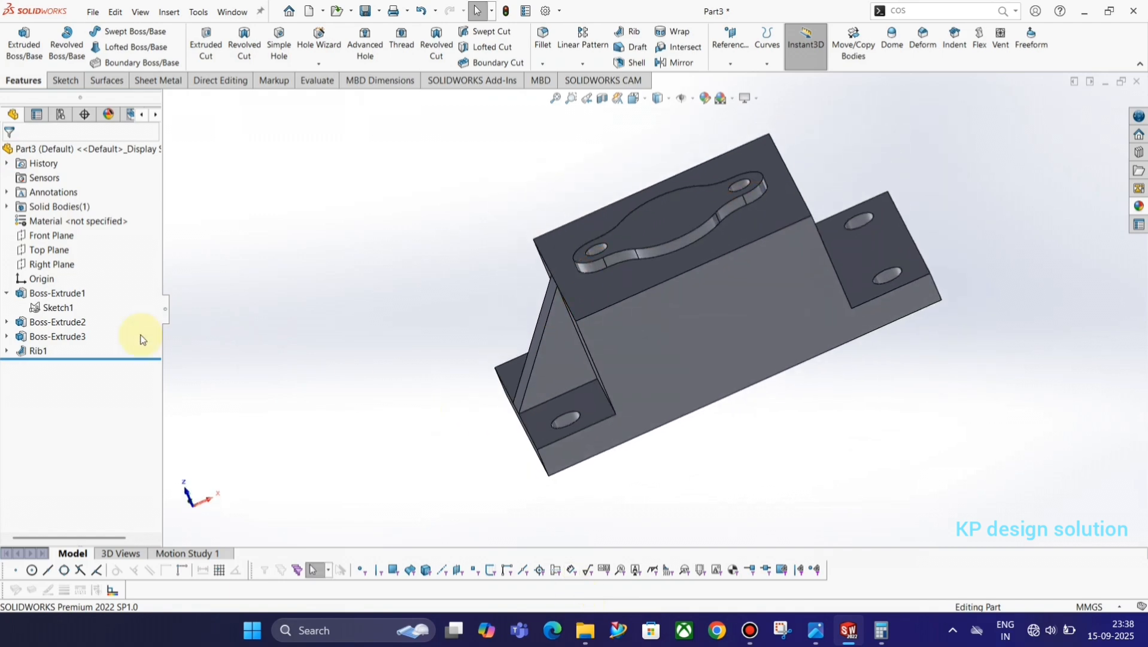
pyautogui.click(37, 351)
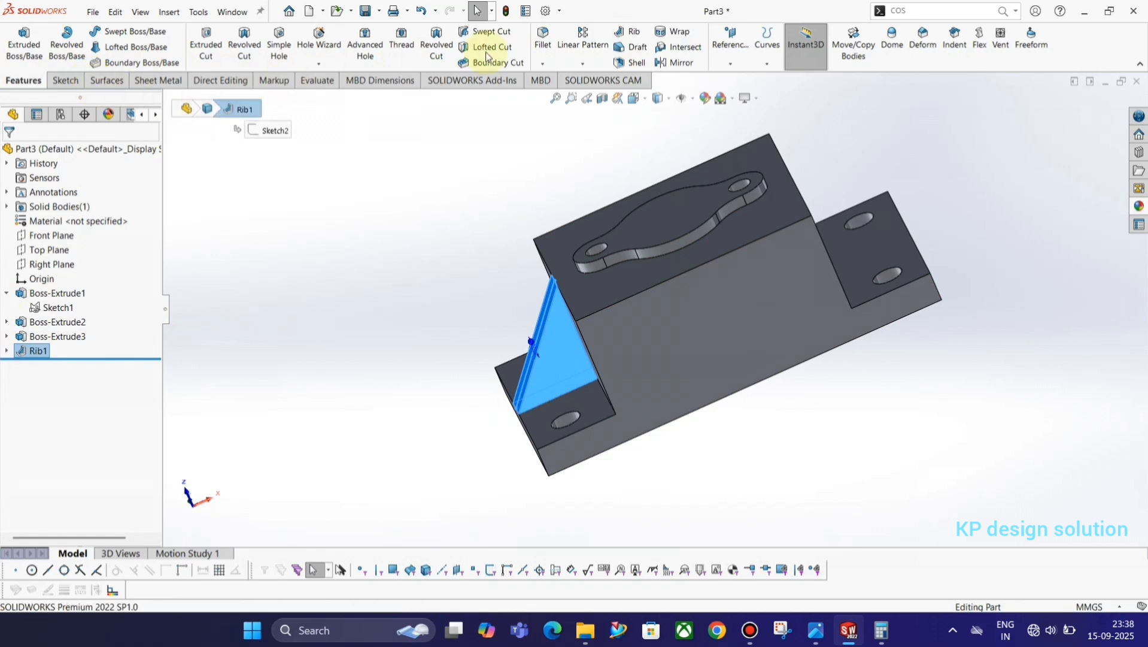
pyautogui.click(596, 65)
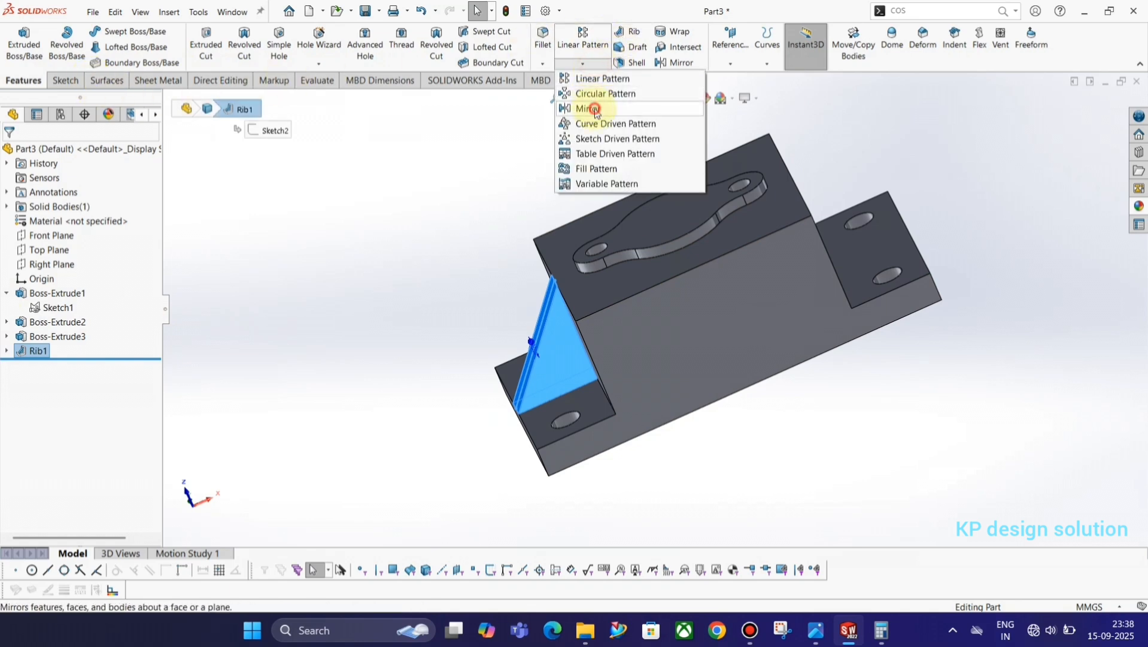
pyautogui.click(592, 108)
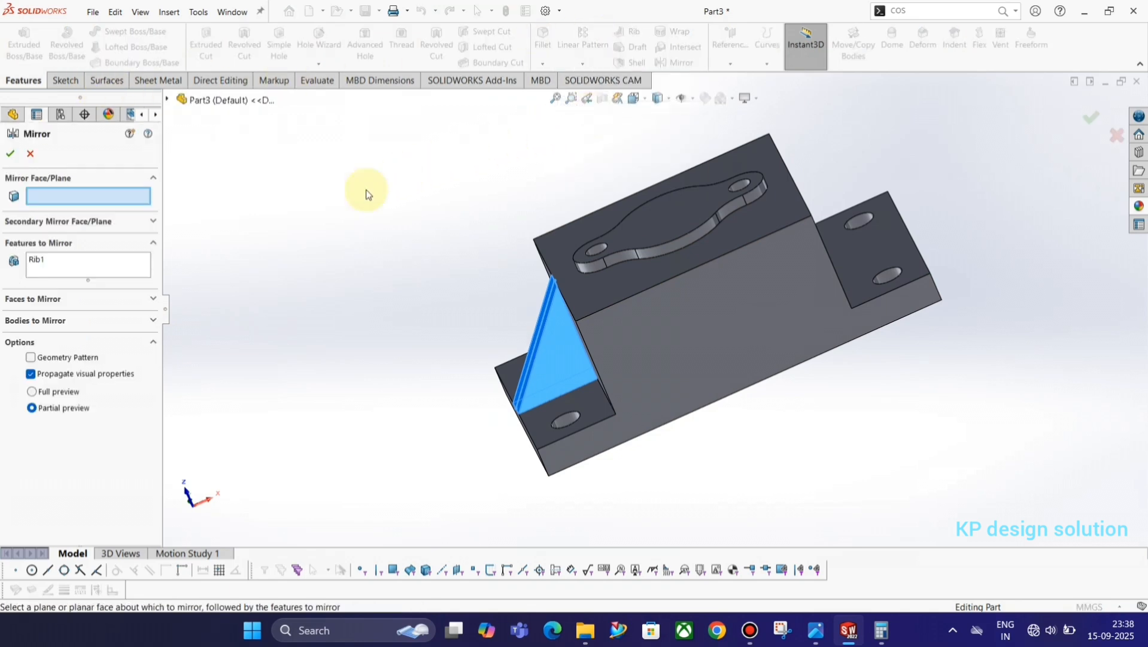
pyautogui.click(168, 101)
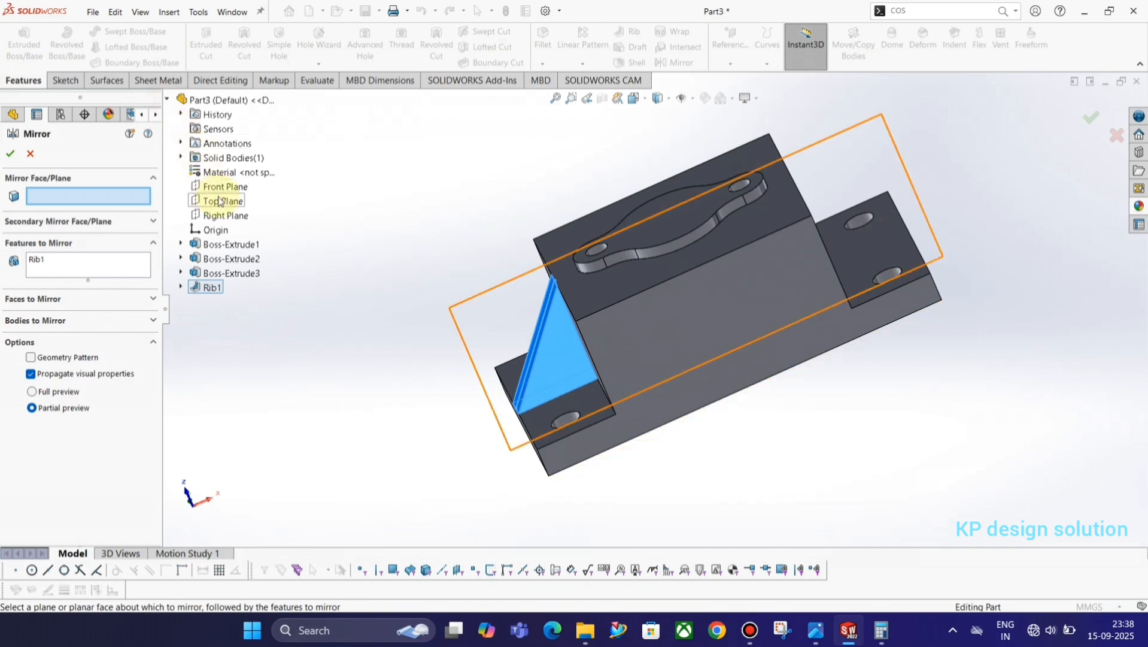
pyautogui.click(224, 215)
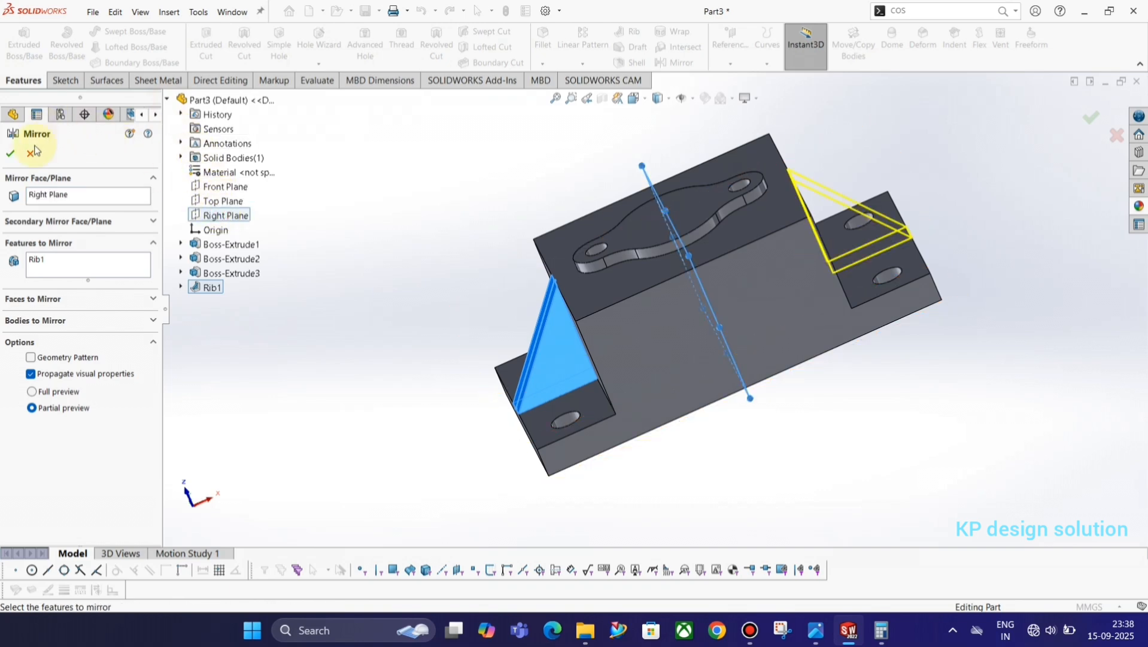
pyautogui.click(10, 156)
# Start a sketch on the bracket's flat underside and draw a corner rectangle around the origin between the mounting holes
pyautogui.moveTo(502, 318); pyautogui.dragTo(750, 353, button='middle')
pyautogui.moveTo(706, 308); pyautogui.dragTo(521, 228, button='middle')
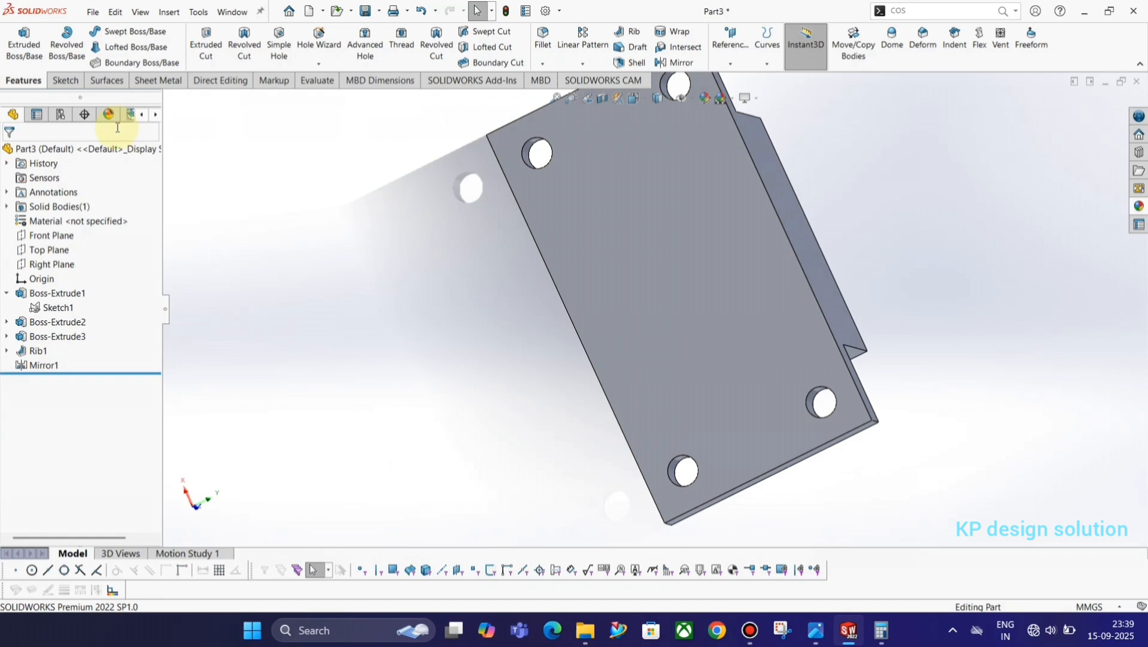
pyautogui.click(59, 81)
pyautogui.click(18, 37)
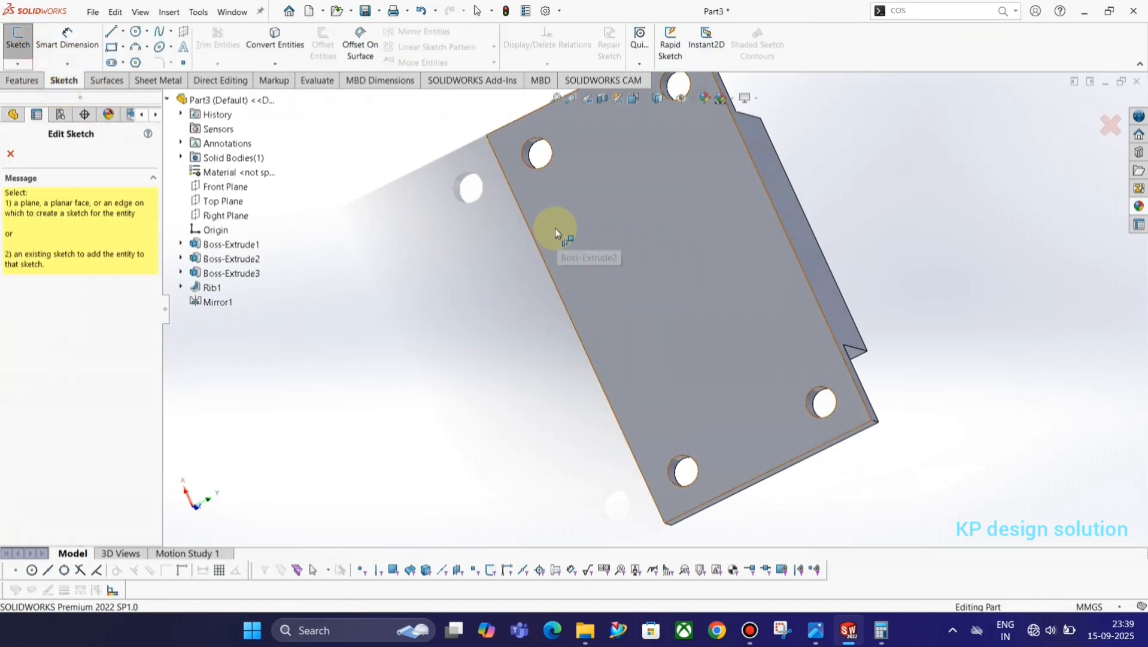
pyautogui.moveTo(555, 232); pyautogui.dragTo(531, 309, button='middle')
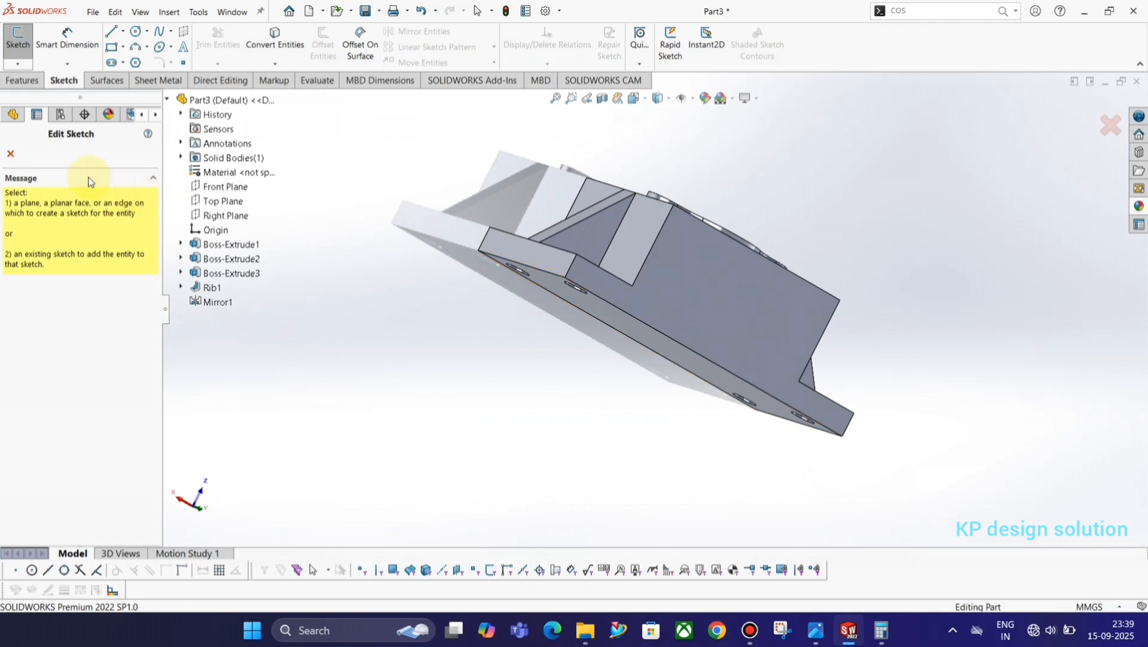
pyautogui.click(727, 373)
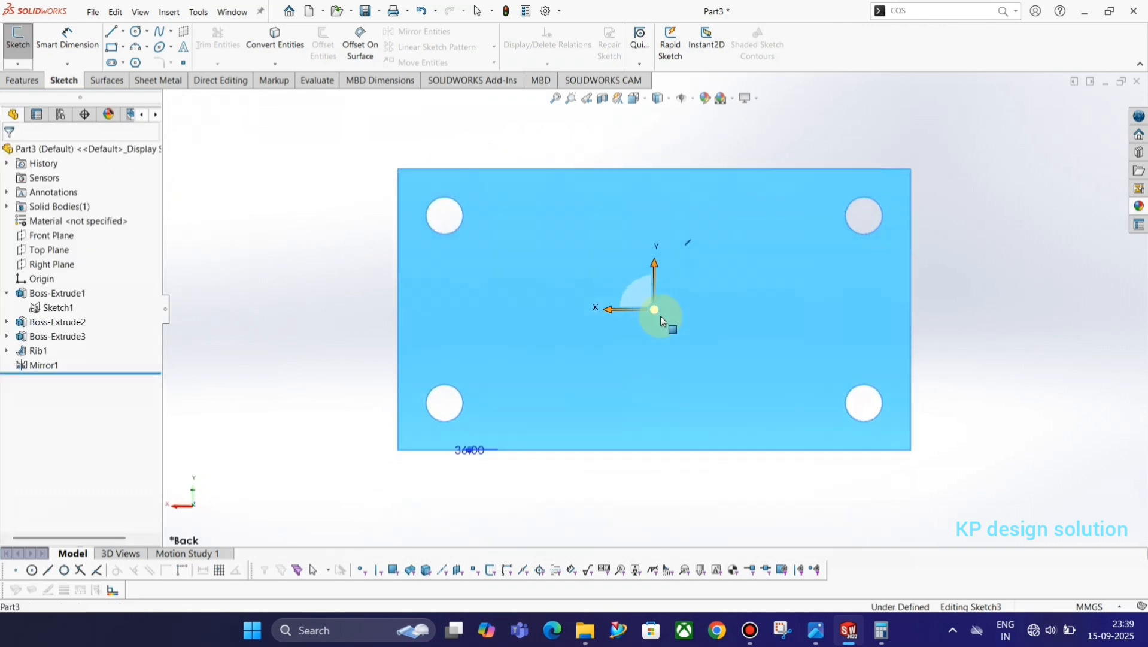
pyautogui.click(114, 48)
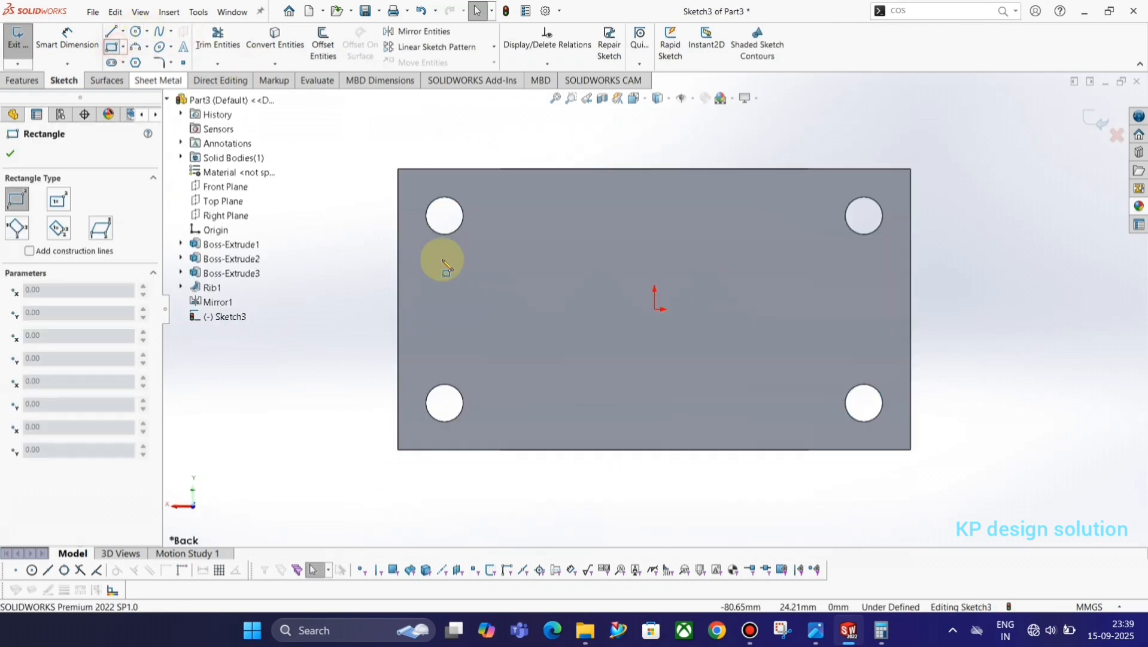
pyautogui.click(547, 210)
pyautogui.click(810, 390)
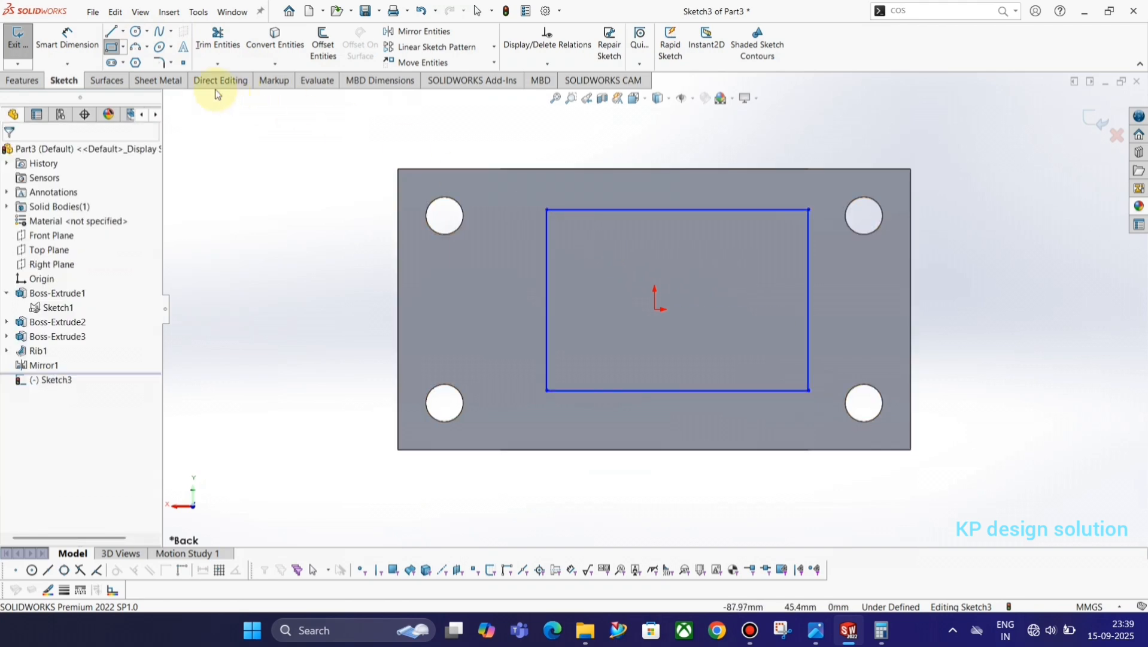
# Add infinite-length construction lines through the origin, one vertical and one constrained horizontal
pyautogui.click(111, 31)
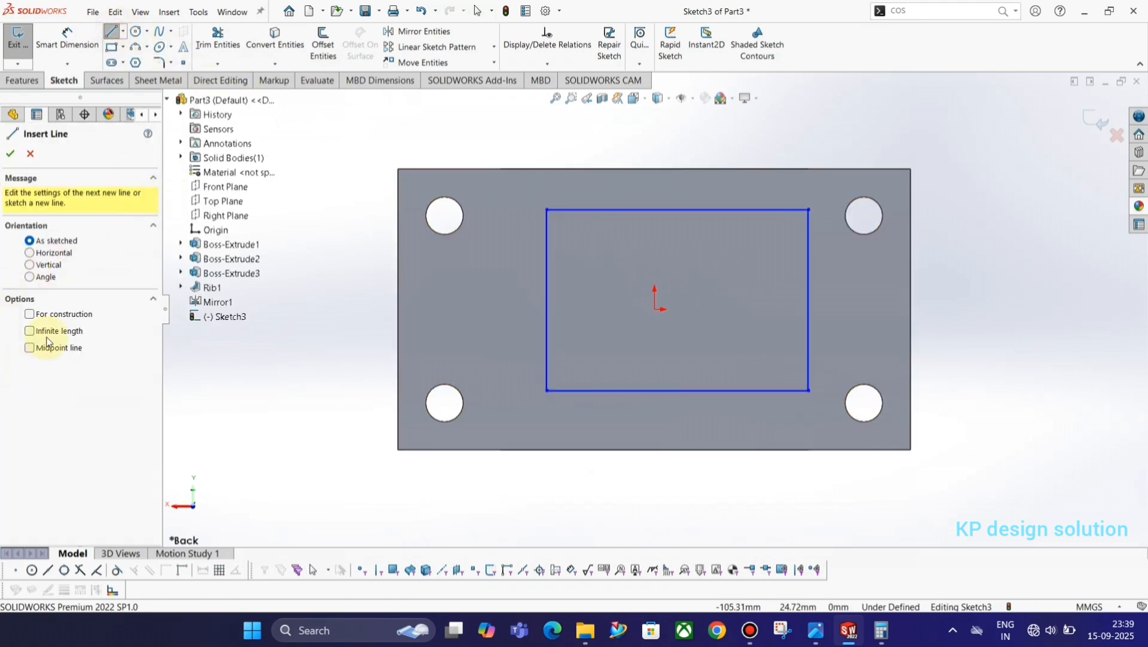
pyautogui.click(51, 315)
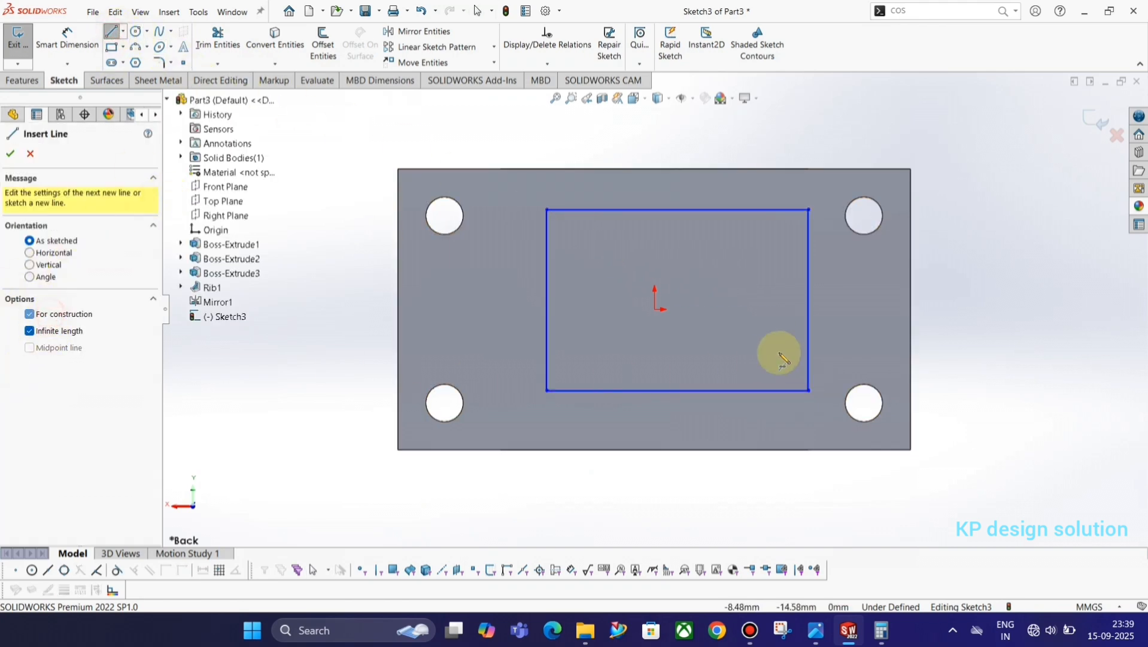
pyautogui.click(655, 309)
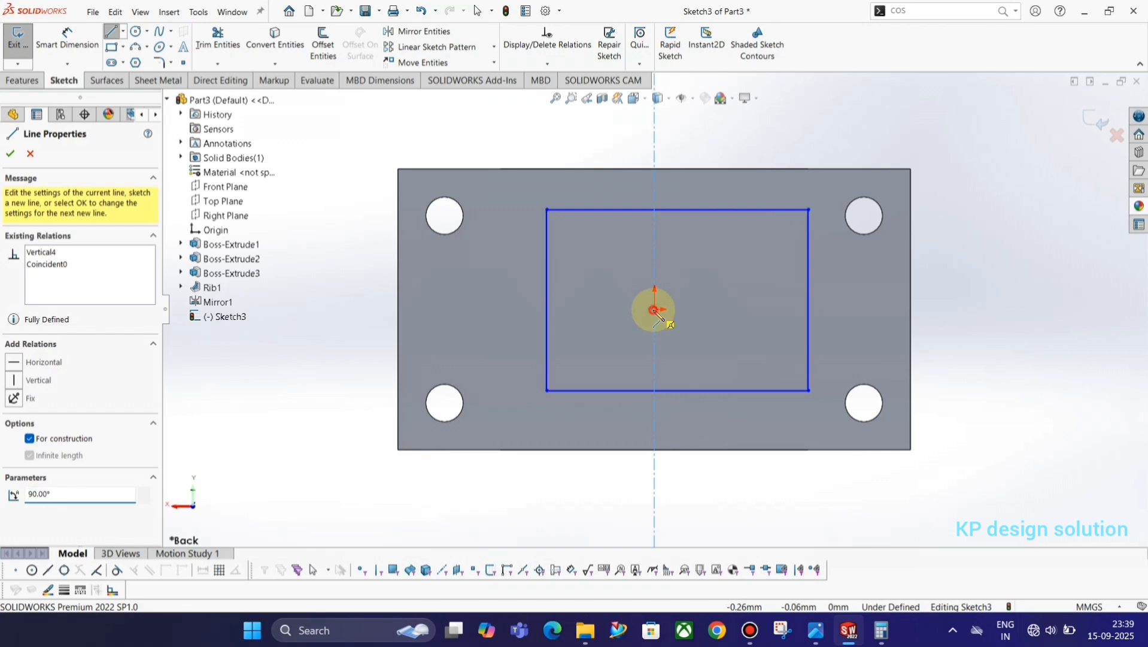
pyautogui.click(655, 309)
pyautogui.click(711, 316)
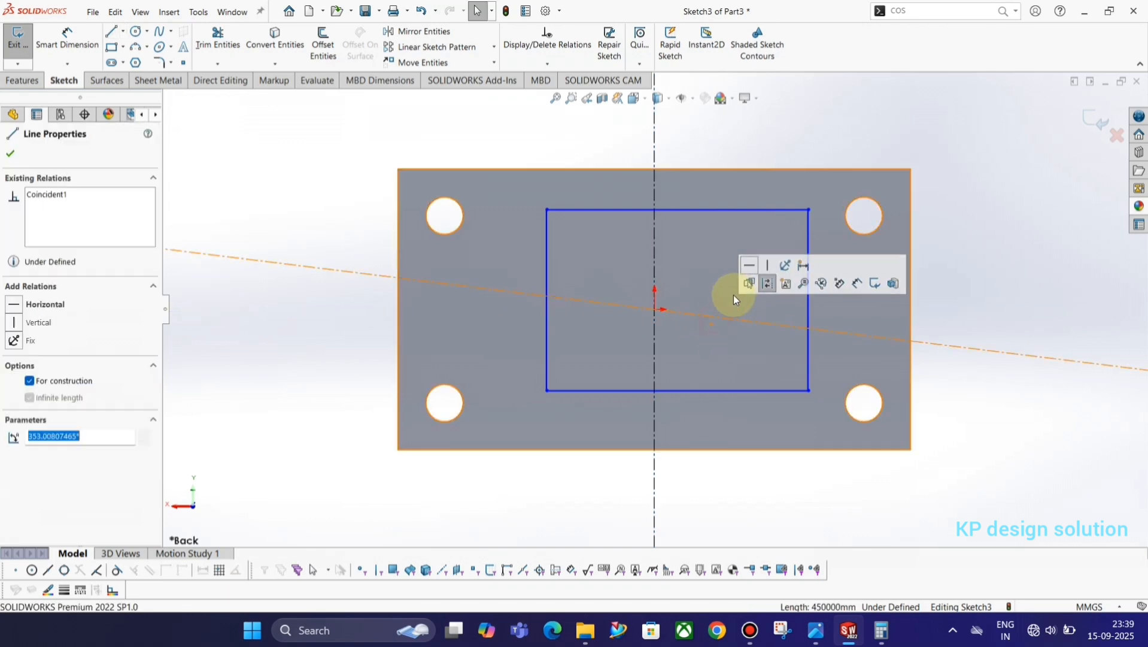
pyautogui.click(749, 265)
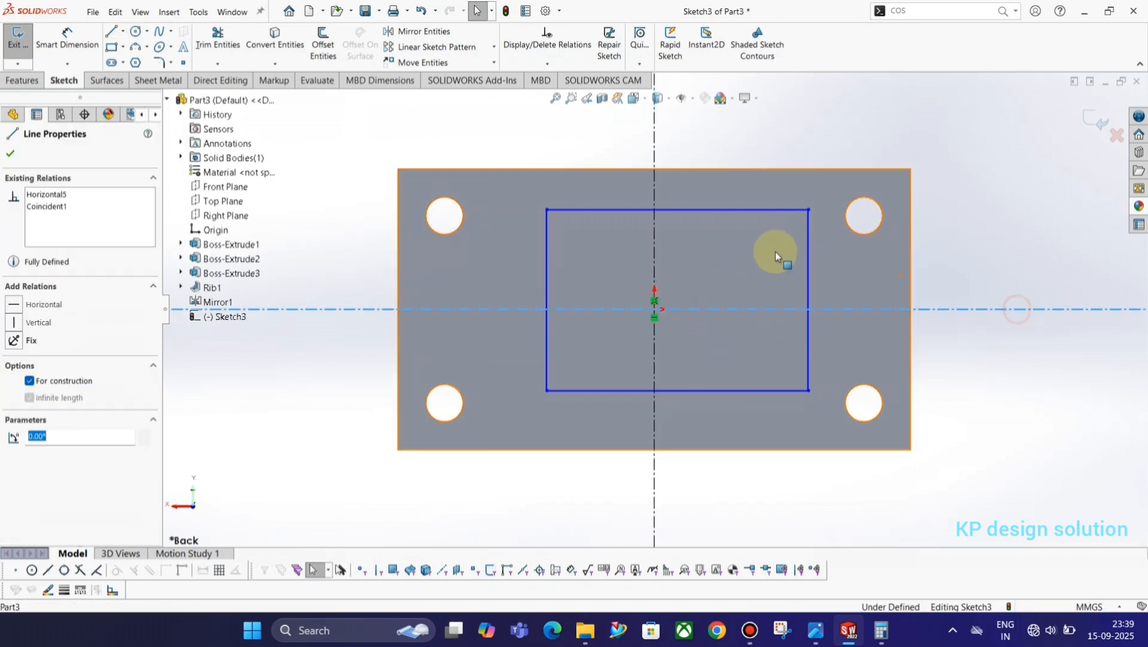
# Make the rectangle's vertical sides symmetric about the vertical centreline and its horizontal sides symmetric about the horizontal one
pyautogui.moveTo(836, 260); pyautogui.dragTo(545, 243)
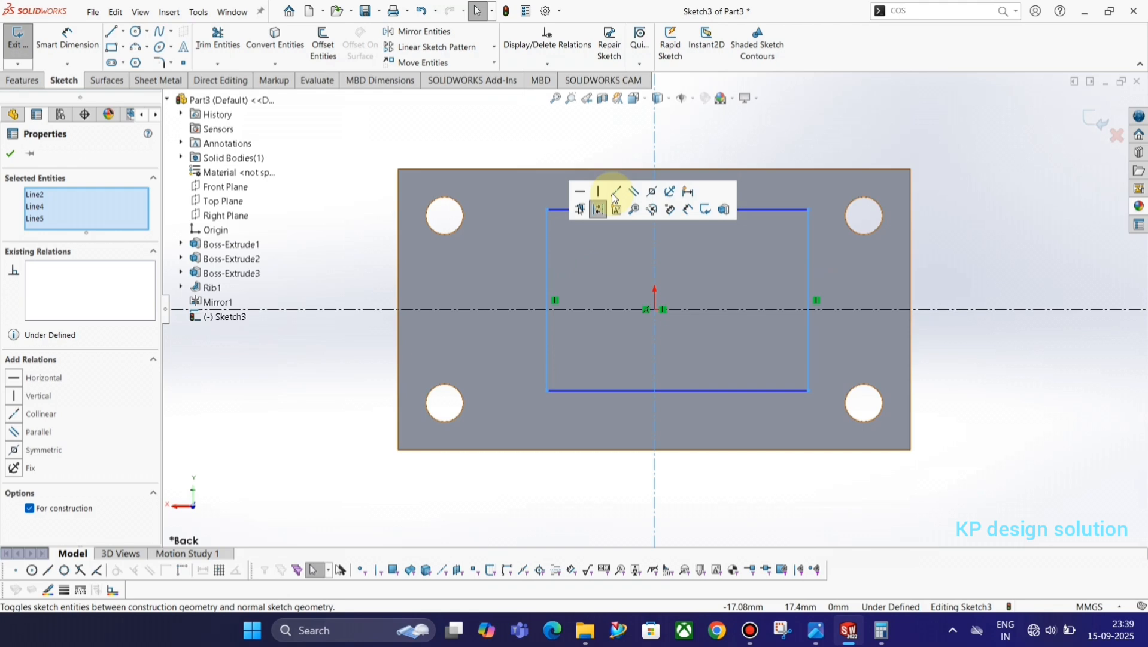
pyautogui.click(652, 198)
pyautogui.moveTo(741, 413); pyautogui.dragTo(734, 202)
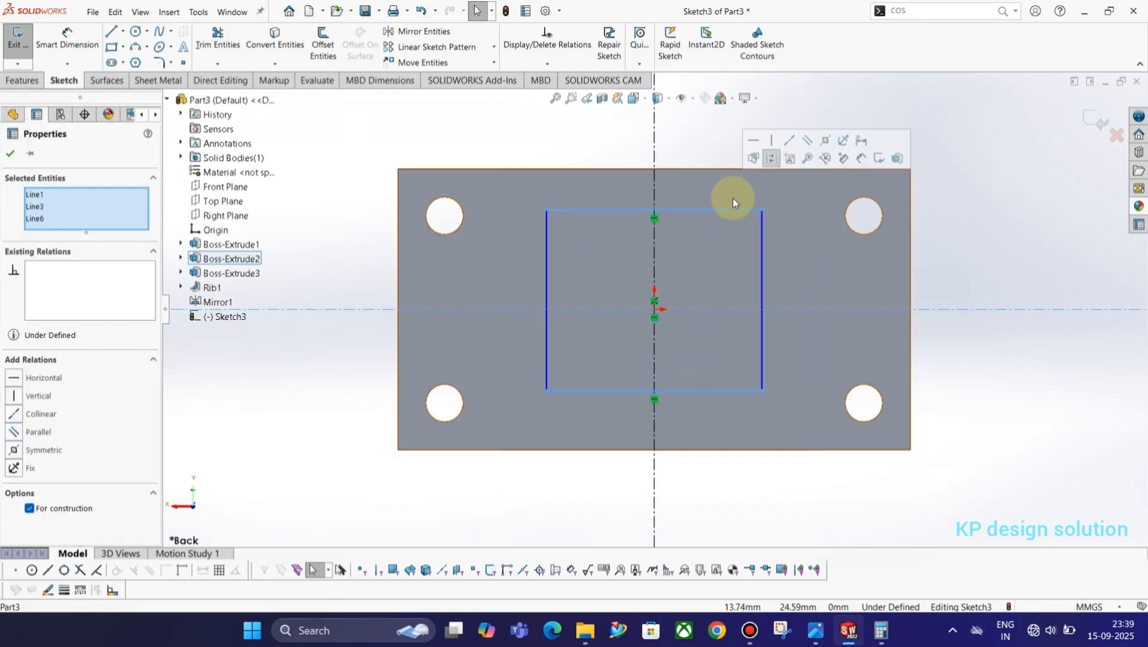
pyautogui.click(827, 140)
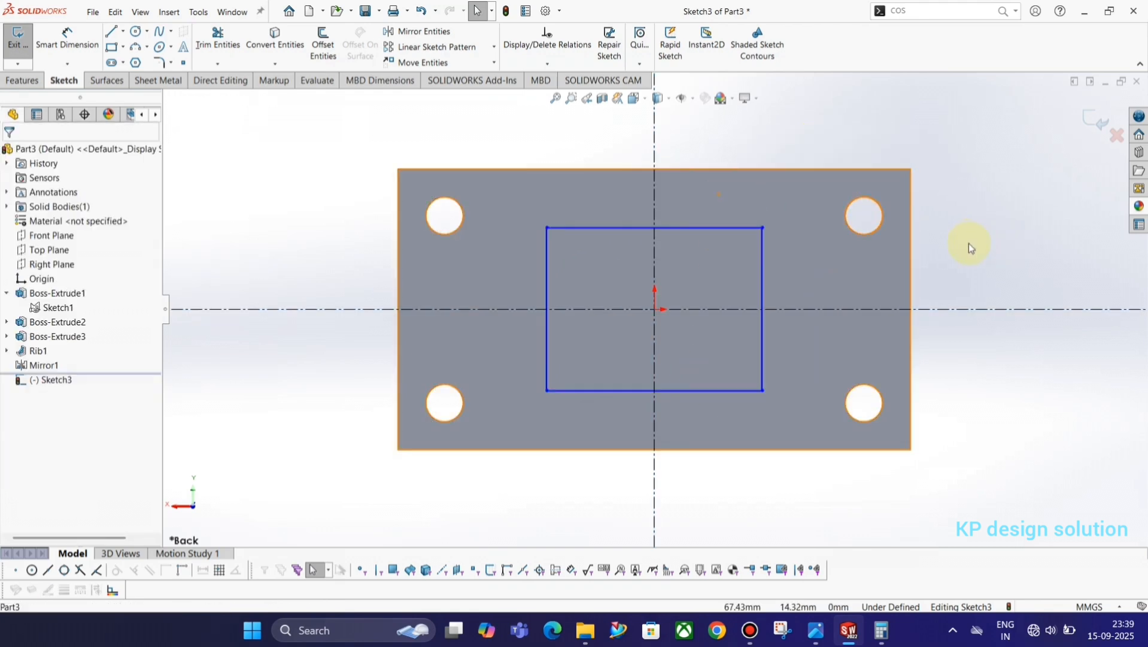
# Check the pocket size in the reference drawing and dimension the rectangle's horizontal width as 48 mm
pyautogui.hotkey('alt', 'Tab')
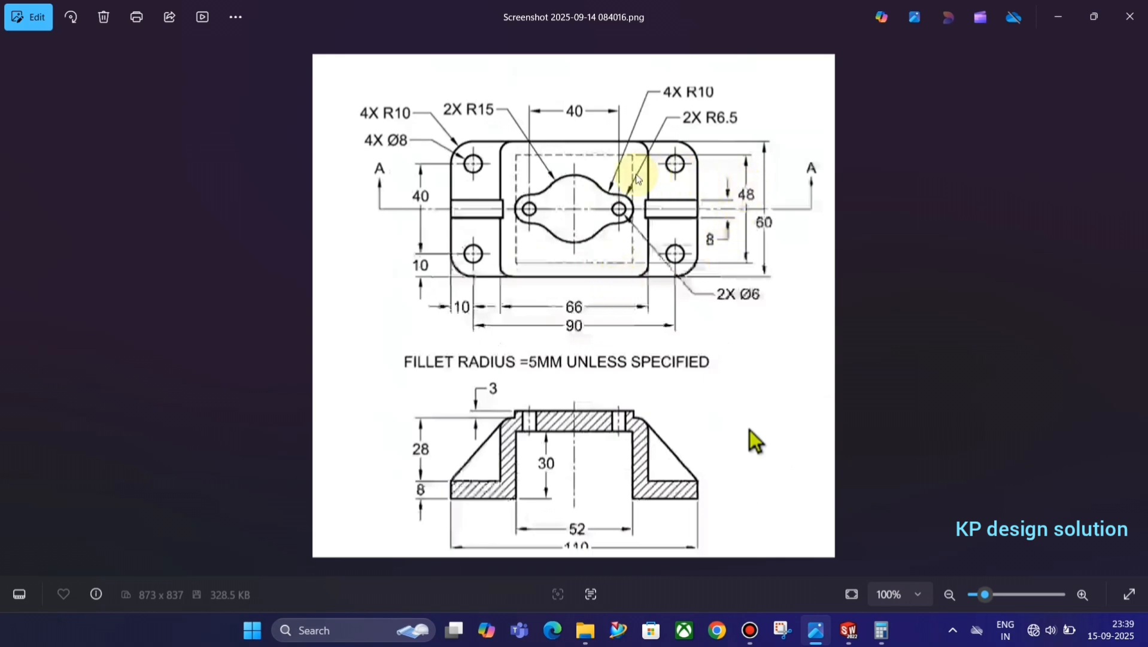
pyautogui.hotkey('alt', 'Tab')
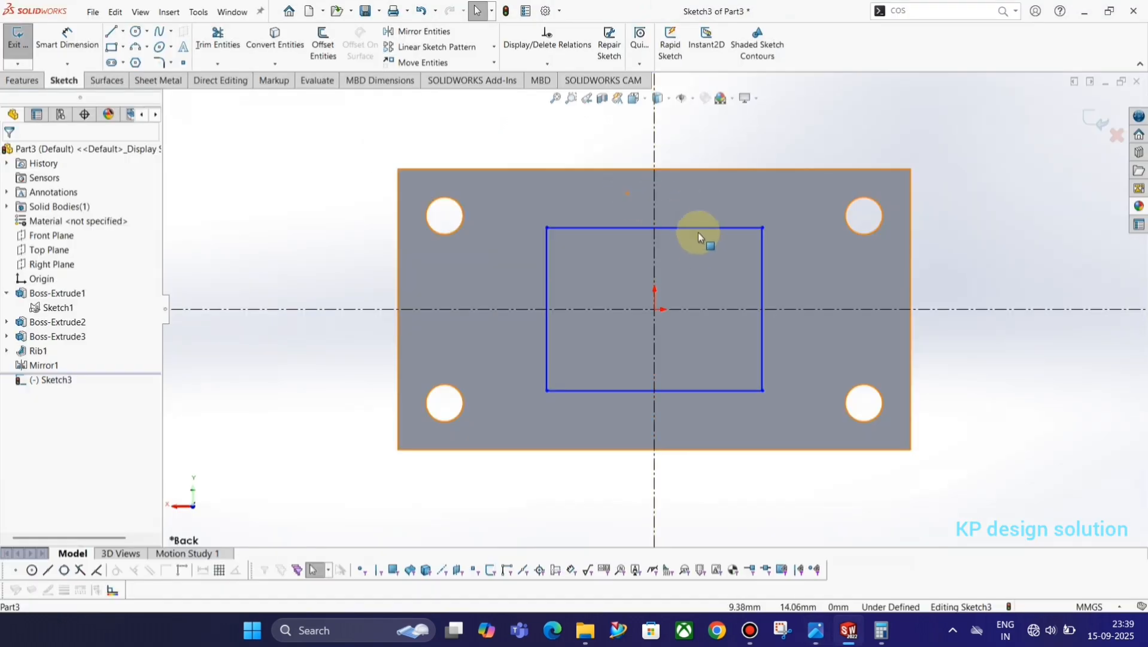
pyautogui.click(704, 226)
pyautogui.click(67, 38)
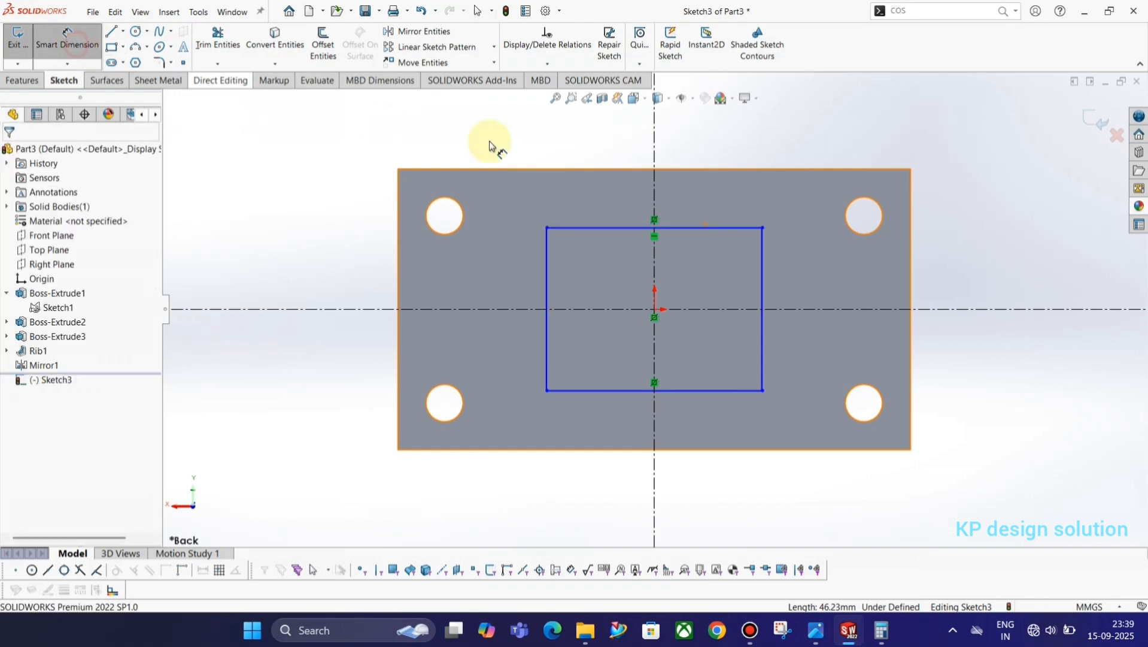
pyautogui.click(719, 228)
pyautogui.click(713, 154)
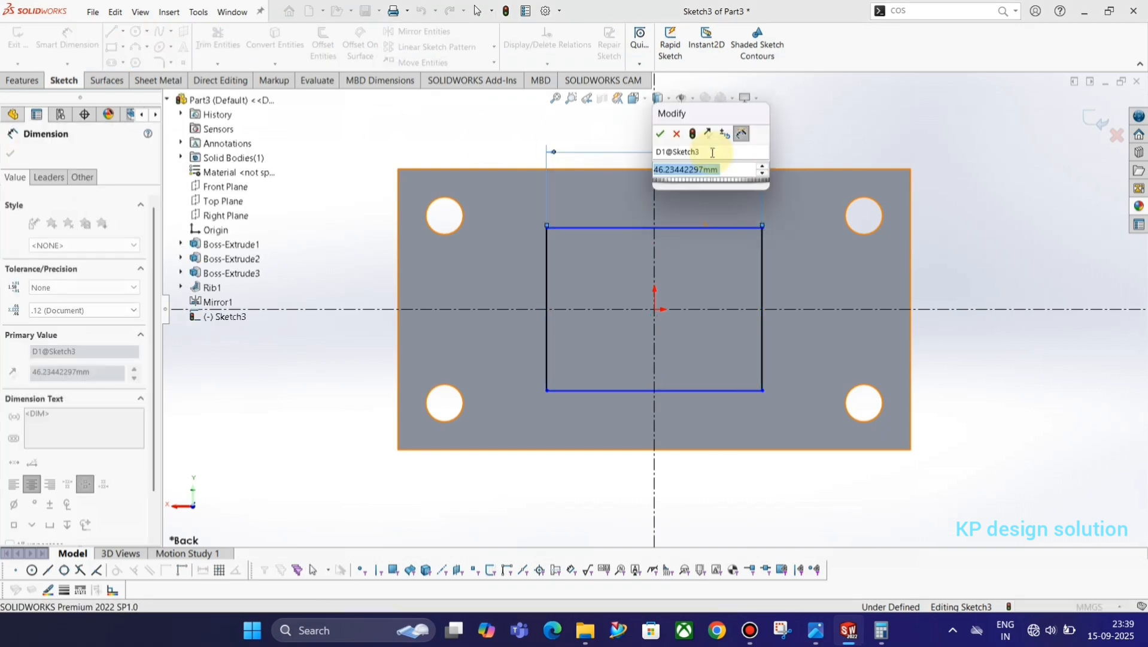
pyautogui.write('48')
pyautogui.press('Return')
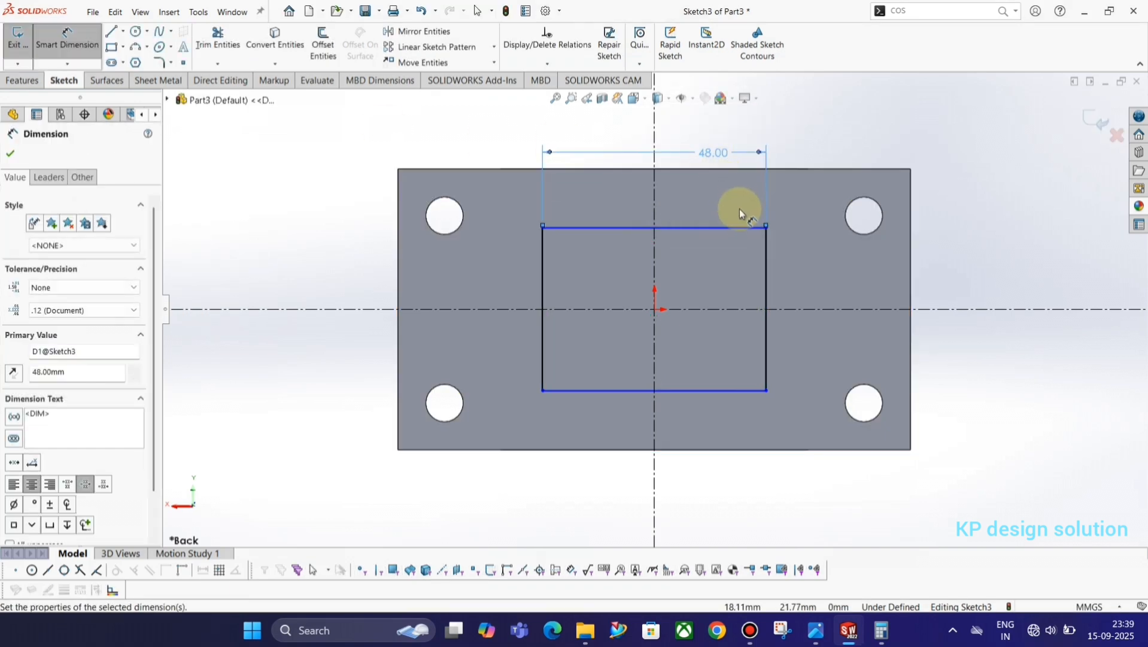
# Dimension the distance between the rectangle's horizontal sides as 48 mm and close the sketch
pyautogui.click(740, 226)
pyautogui.click(766, 389)
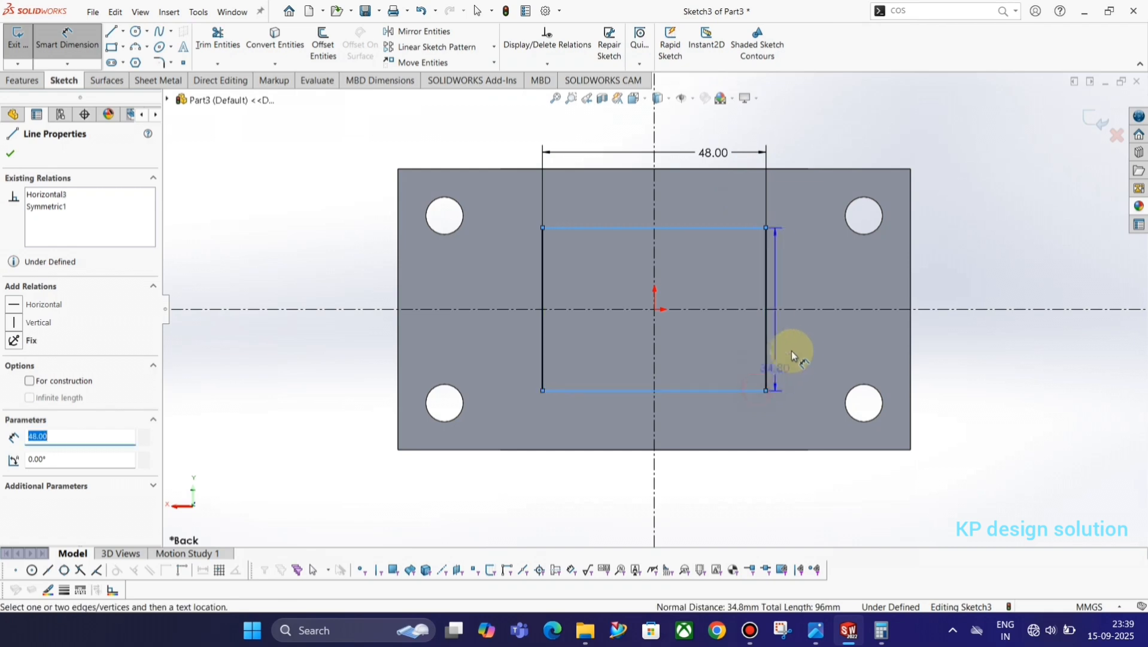
pyautogui.click(800, 347)
pyautogui.write('48')
pyautogui.press('Return')
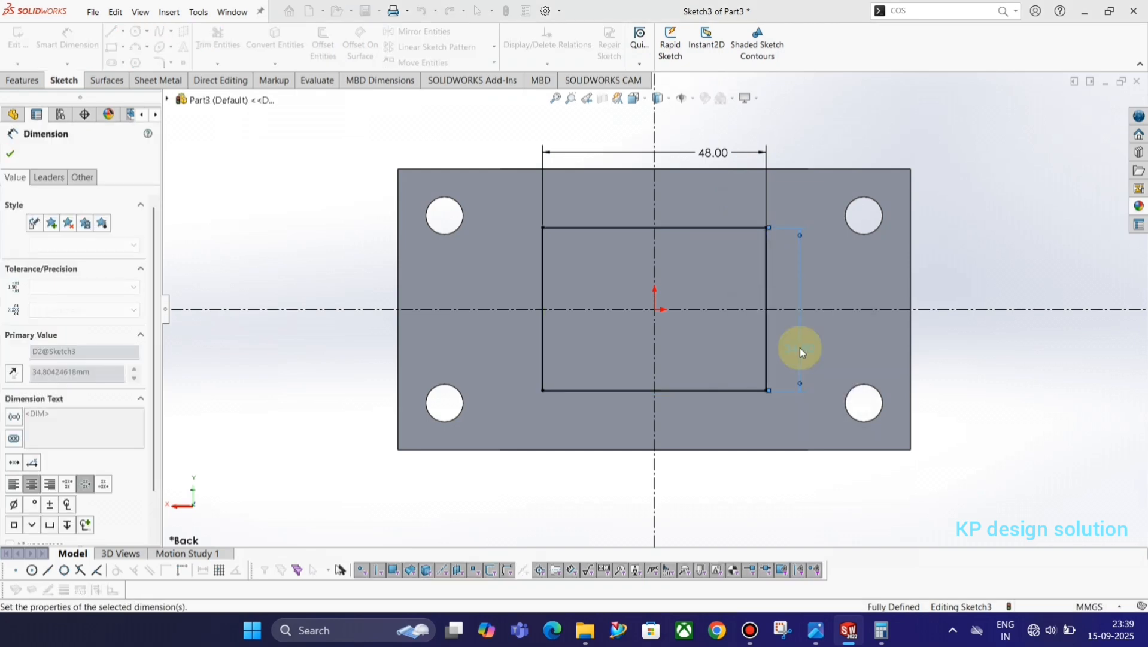
pyautogui.click(1088, 119)
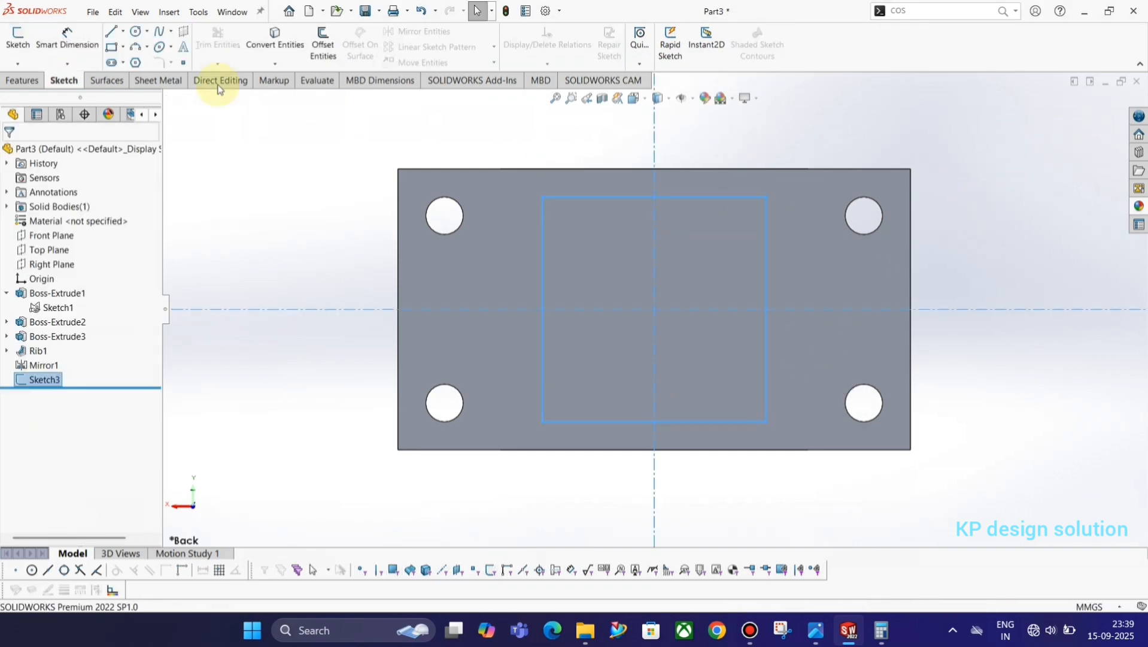
# Cut the rectangle 30 mm blind into the block from the underside, taking the pocket depth from the reference drawing
pyautogui.click(24, 81)
pyautogui.click(207, 43)
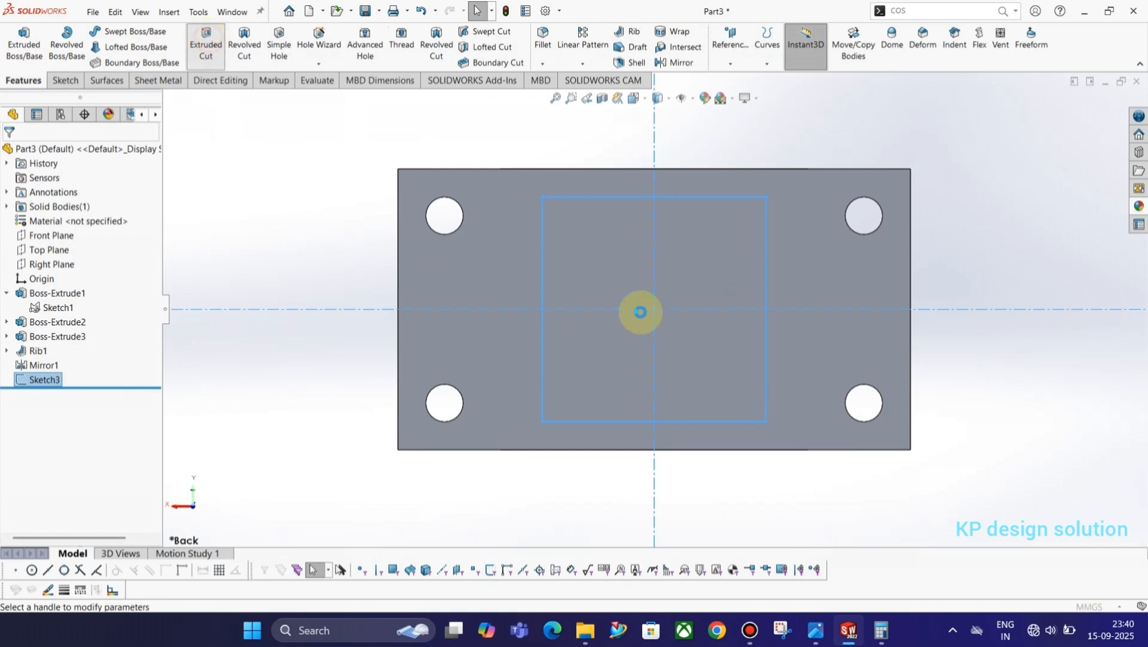
pyautogui.hotkey('alt', 'Tab')
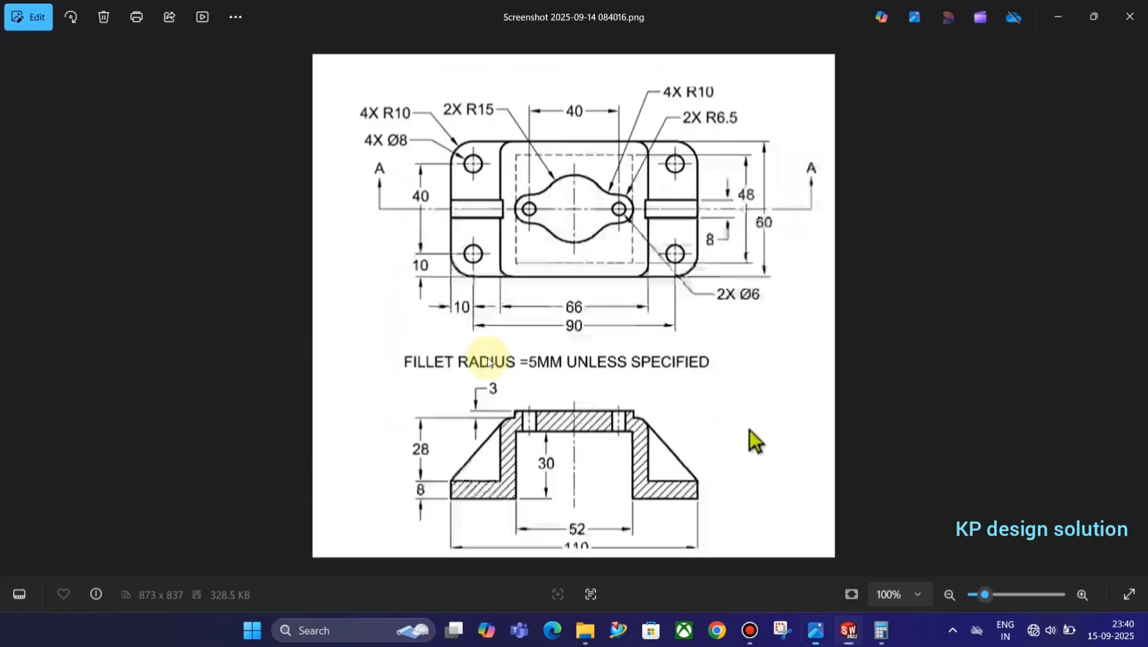
pyautogui.hotkey('alt', 'Tab')
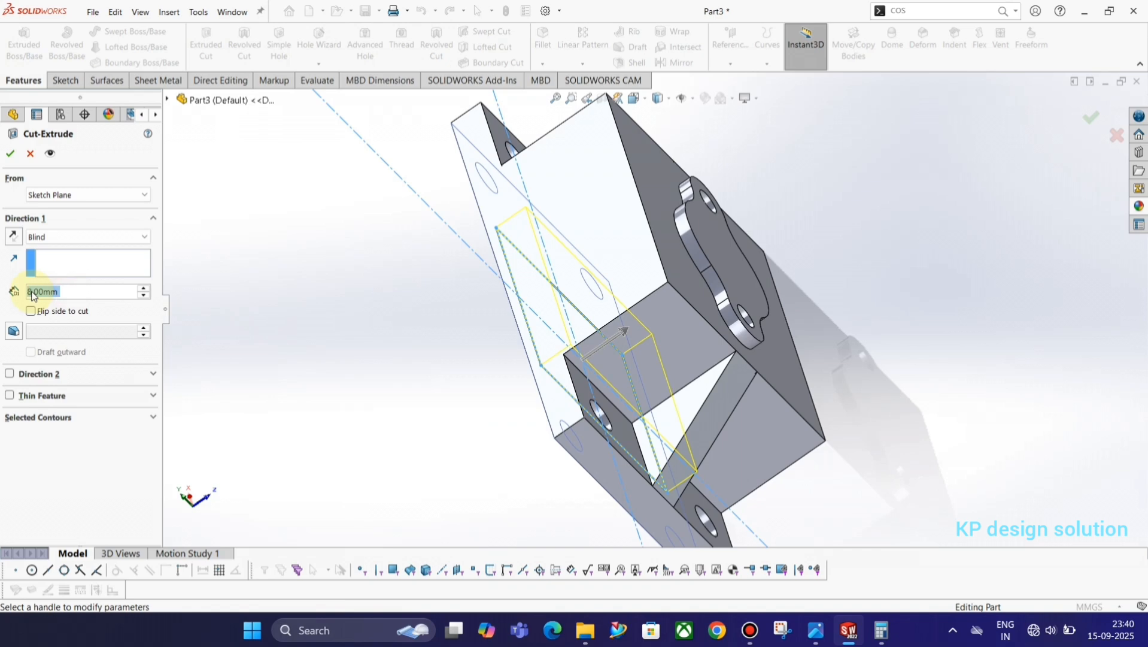
pyautogui.write('30')
pyautogui.press('Return')
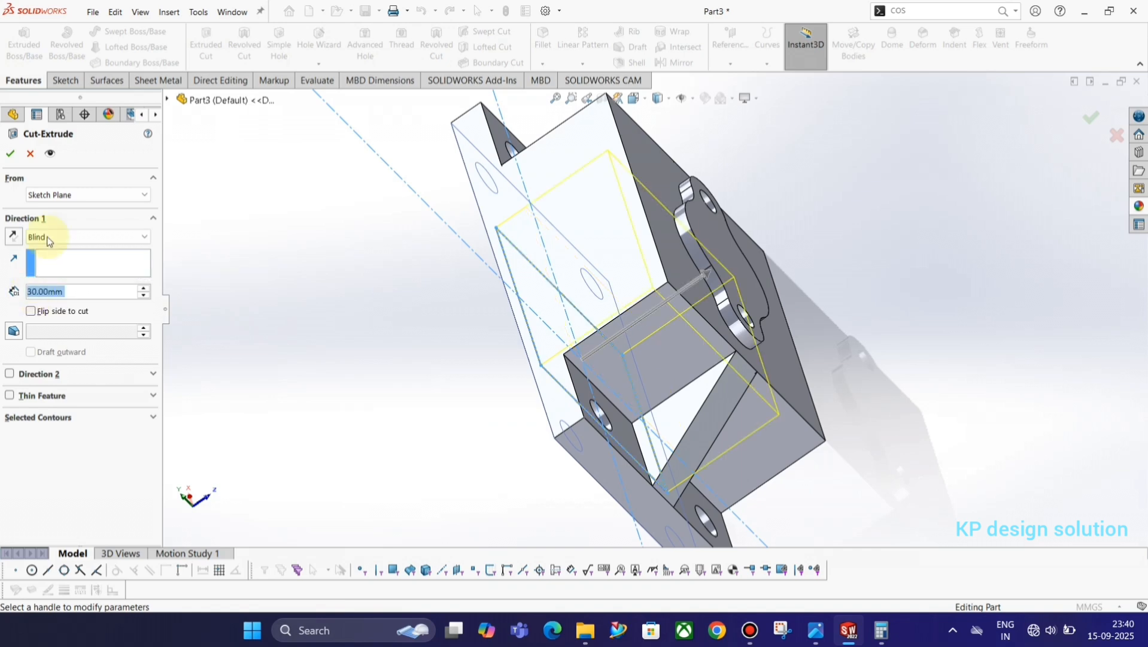
pyautogui.click(7, 154)
pyautogui.click(324, 321)
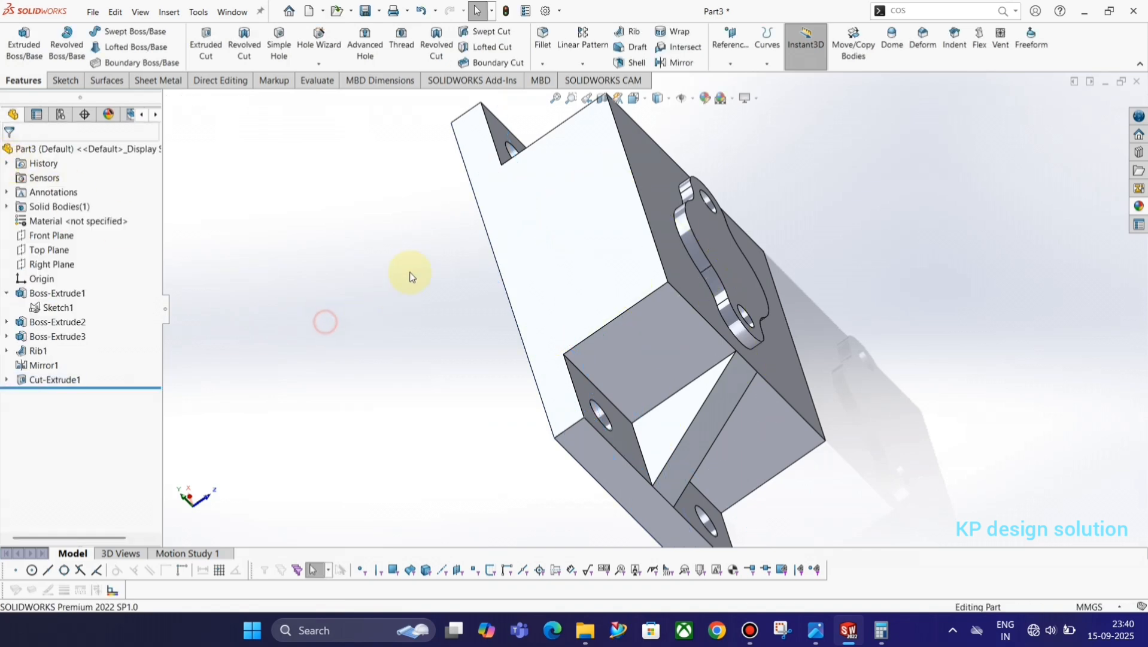
# Check the boss holes in the reference drawing, start a sketch on the block's top face and convert both hole edges into it
pyautogui.moveTo(509, 280)
pyautogui.mouseDown(button='middle')
pyautogui.moveTo(487, 389)
pyautogui.moveTo(480, 294)
pyautogui.moveTo(436, 267)
pyautogui.moveTo(503, 254)
pyautogui.moveTo(667, 264)
pyautogui.moveTo(731, 186)
pyautogui.moveTo(622, 243)
pyautogui.mouseUp(button='middle')
pyautogui.hotkey('alt', 'Tab')
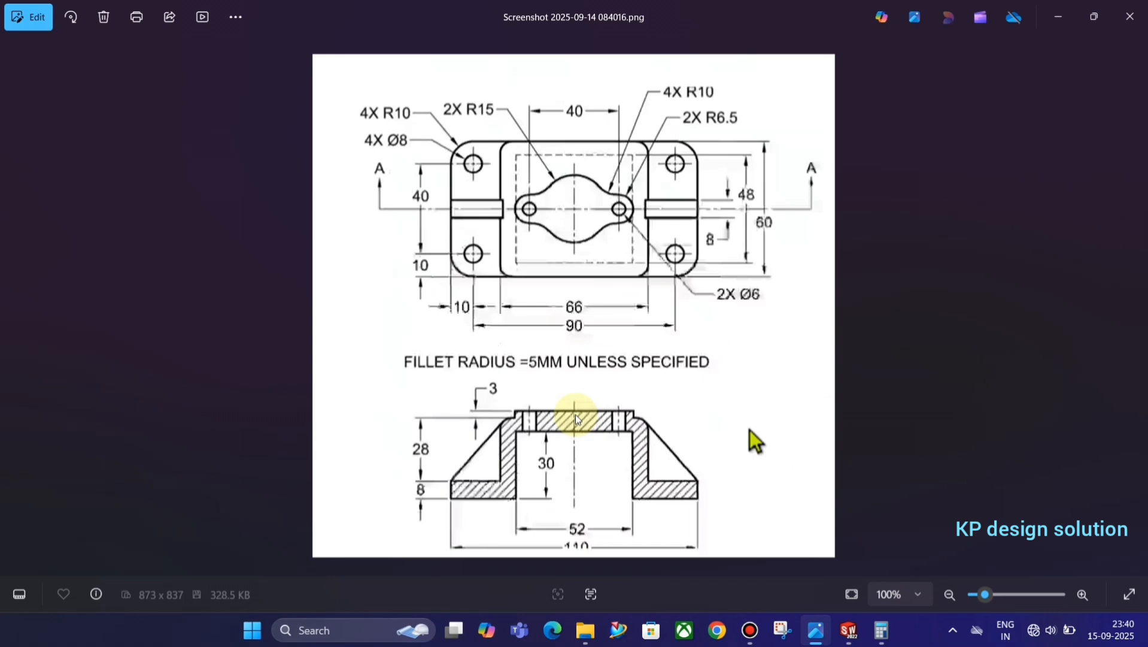
pyautogui.hotkey('alt', 'Tab')
pyautogui.moveTo(532, 228); pyautogui.dragTo(495, 358, button='middle')
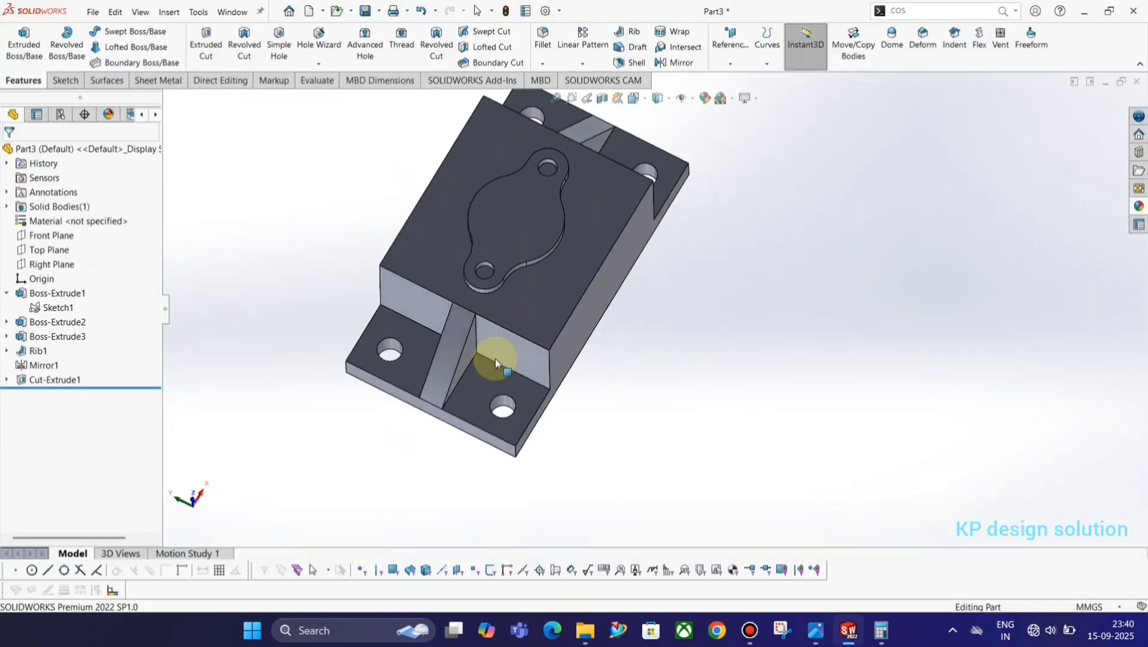
pyautogui.click(56, 76)
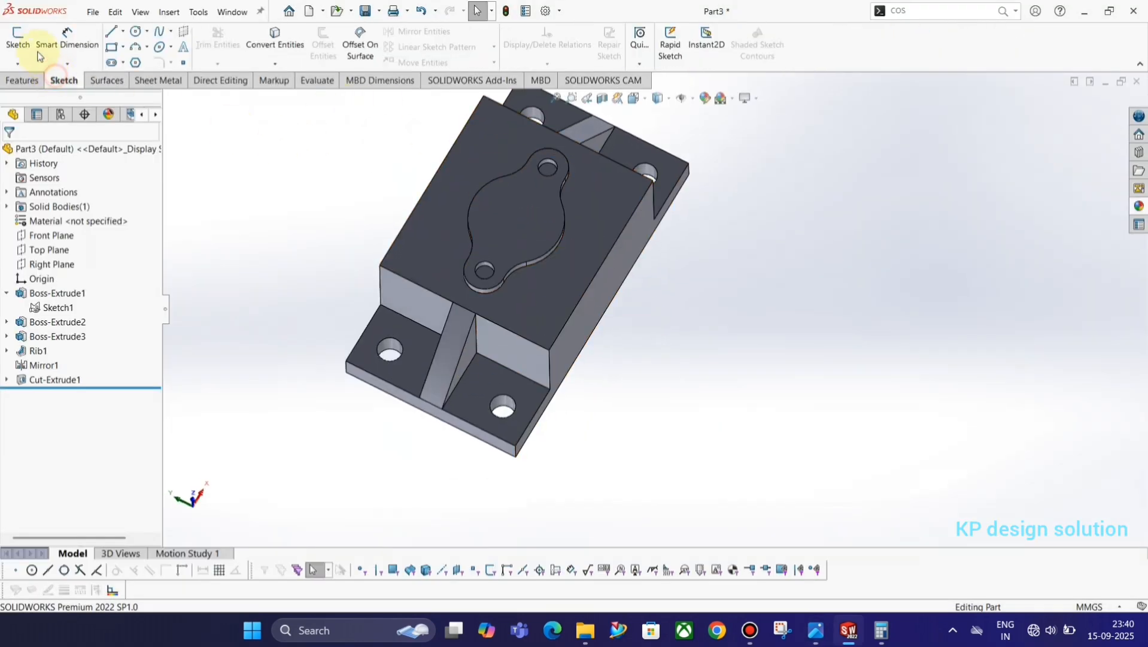
pyautogui.click(18, 37)
pyautogui.click(541, 276)
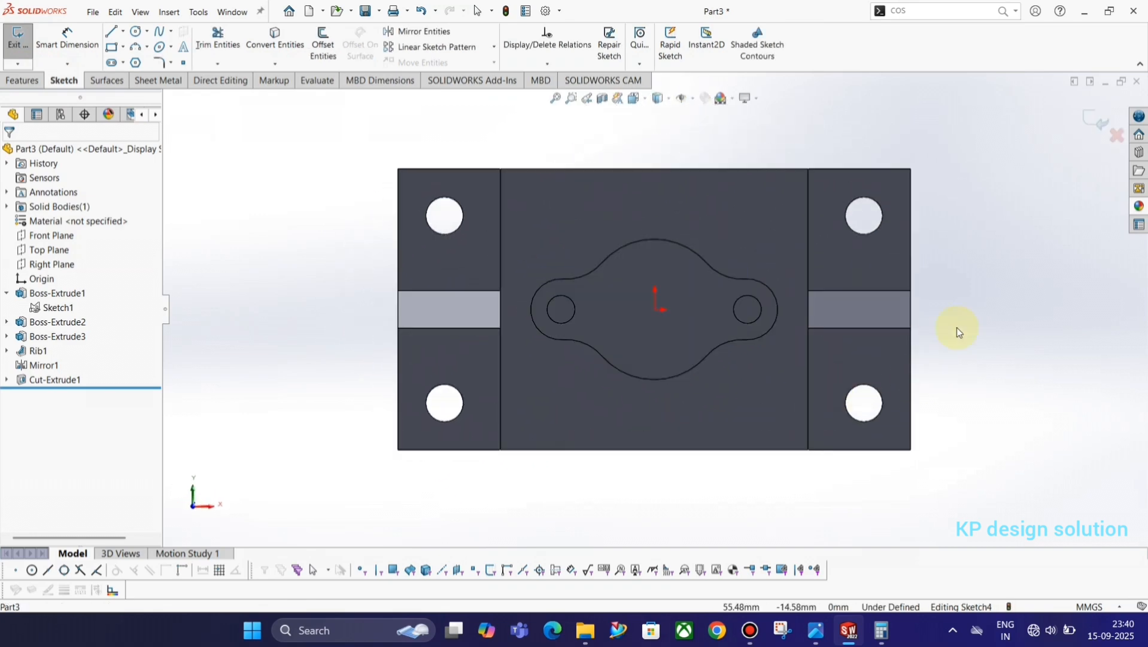
pyautogui.click(273, 35)
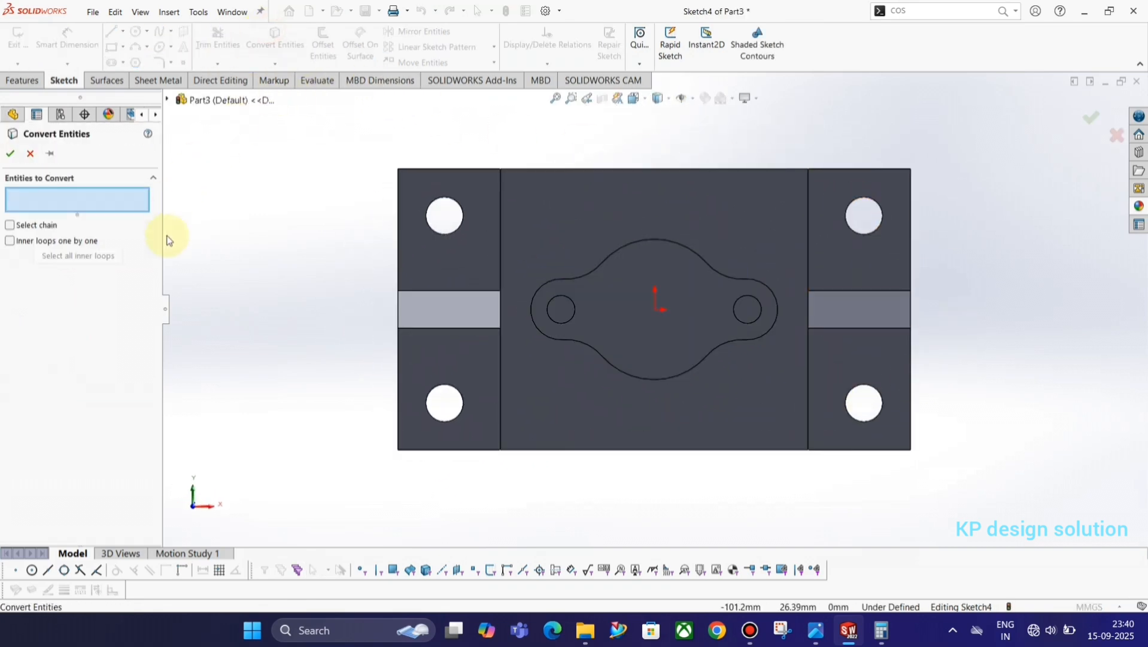
pyautogui.click(573, 304)
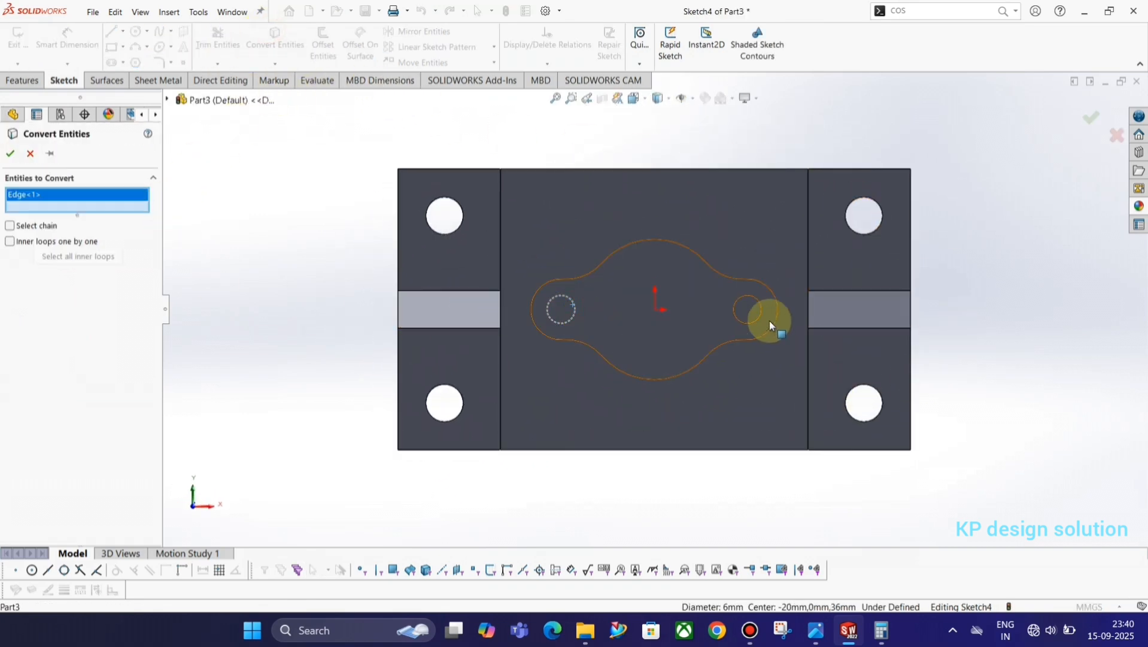
pyautogui.click(757, 296)
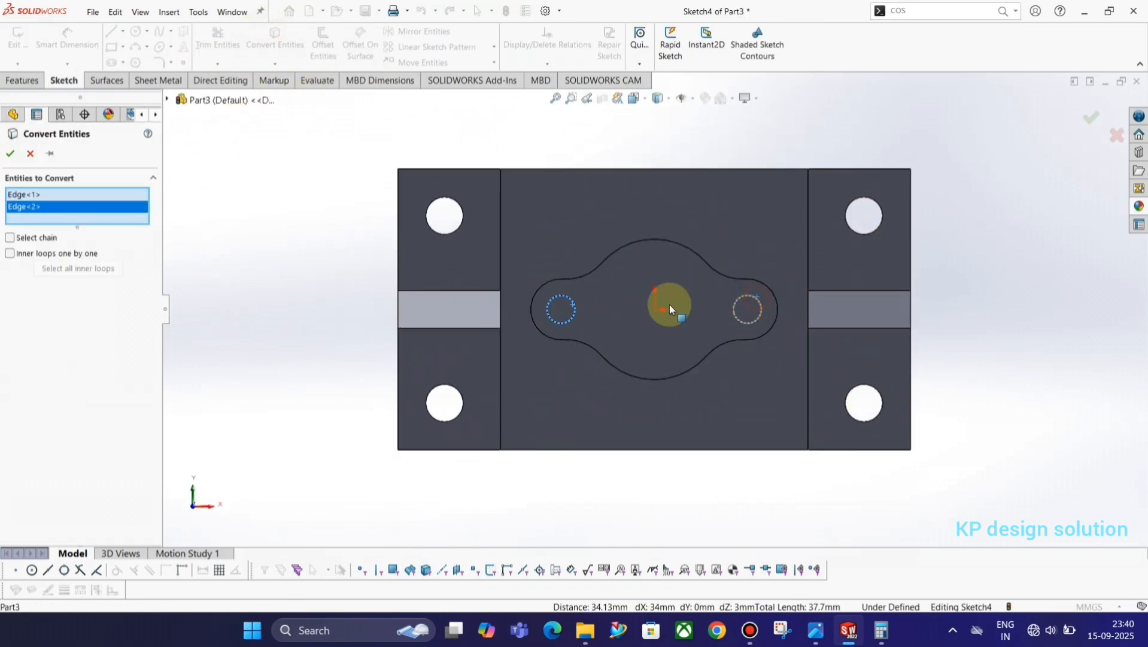
pyautogui.click(9, 156)
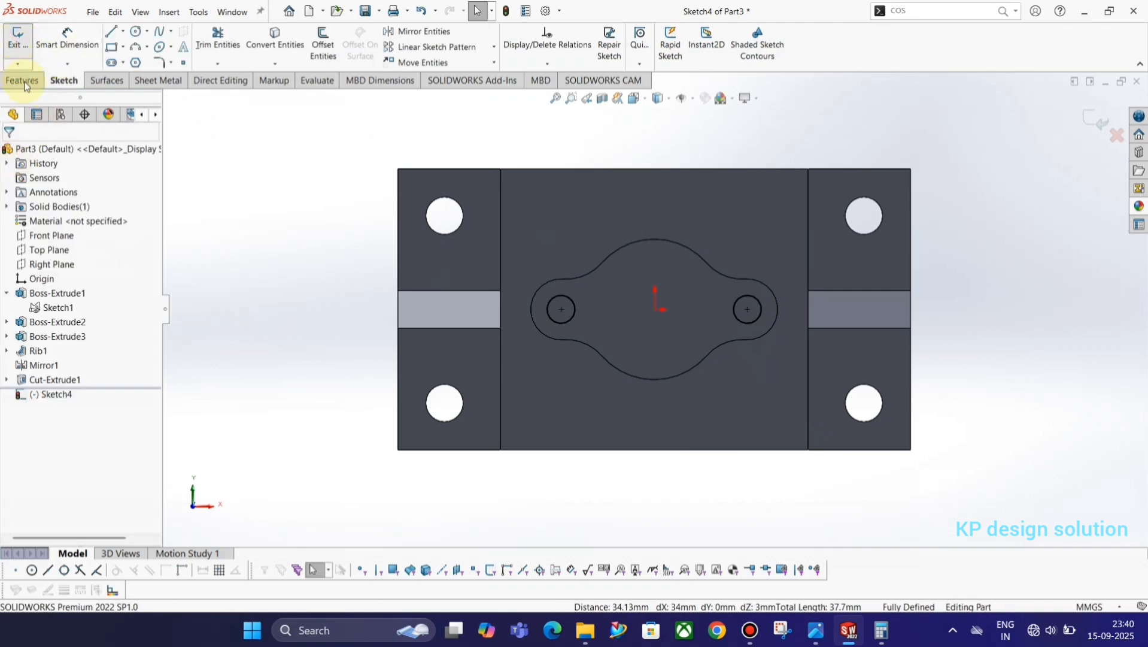
# Cut both converted hole circles 30 mm blind down into the block to continue the boss holes, and inspect the part
pyautogui.click(6, 45)
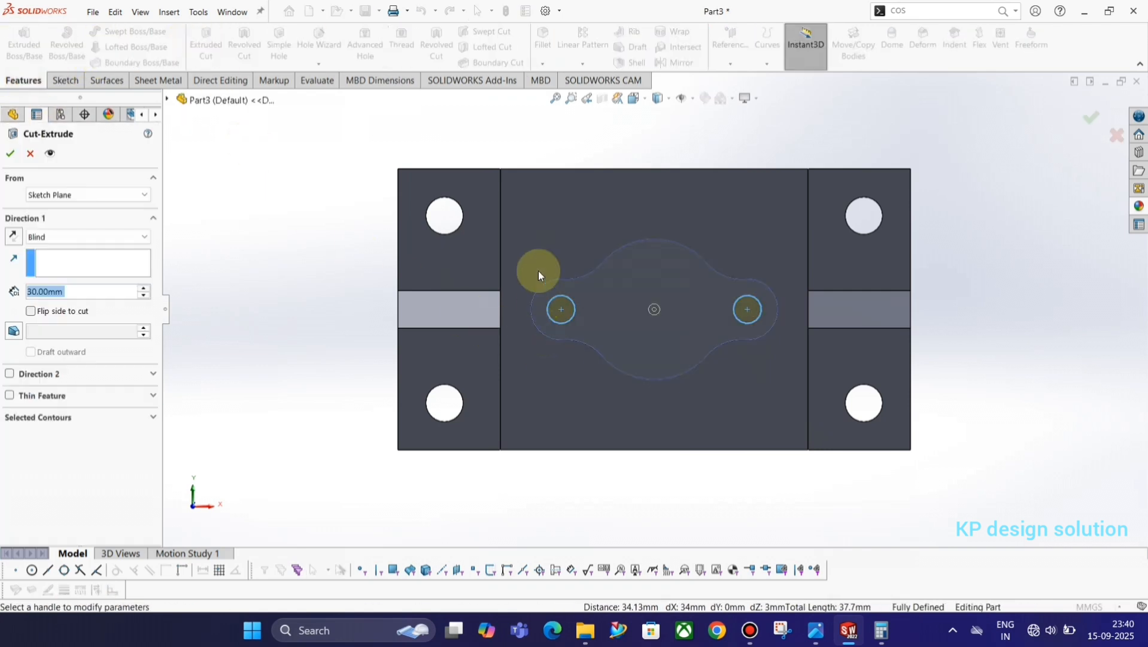
pyautogui.click(10, 154)
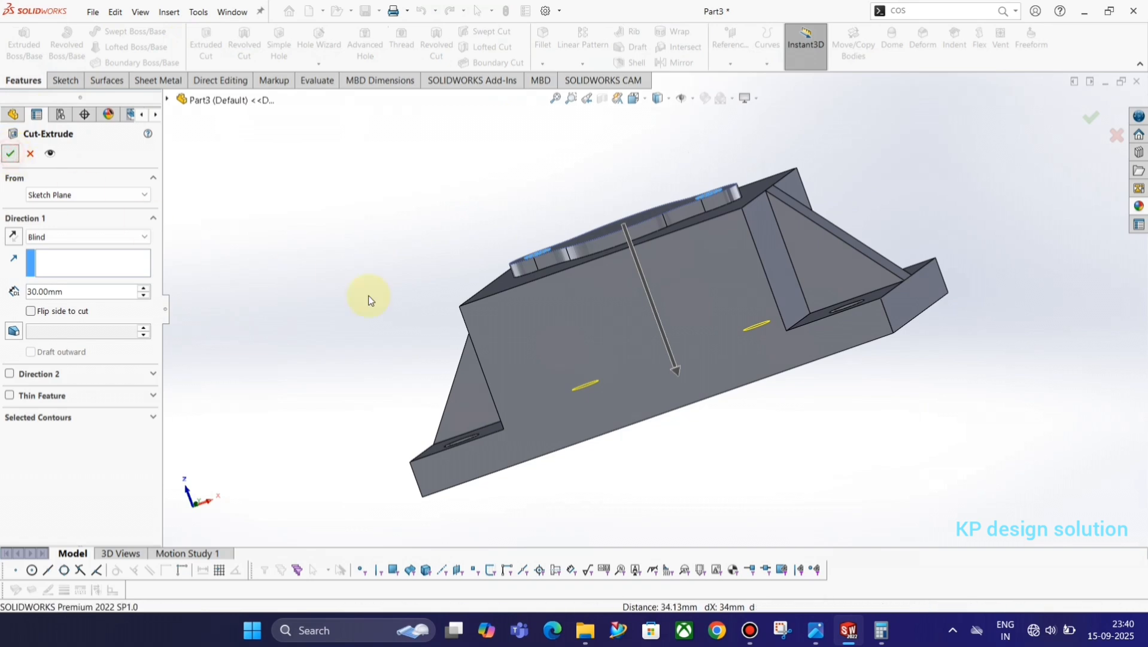
pyautogui.scroll(4, 574, 349)
pyautogui.moveTo(616, 416)
pyautogui.mouseDown(button='middle')
pyautogui.moveTo(652, 506)
pyautogui.moveTo(871, 409)
pyautogui.moveTo(664, 331)
pyautogui.moveTo(484, 190)
pyautogui.moveTo(451, 261)
pyautogui.moveTo(521, 171)
pyautogui.moveTo(510, 249)
pyautogui.mouseUp(button='middle')
pyautogui.click(896, 373)
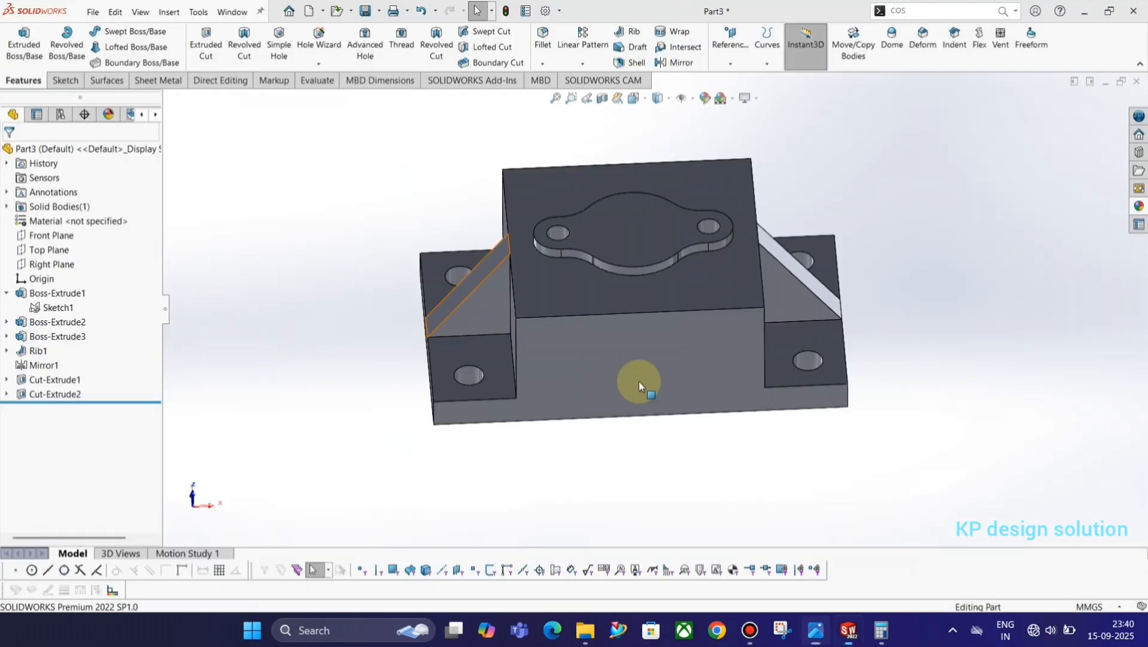
pyautogui.press('space')
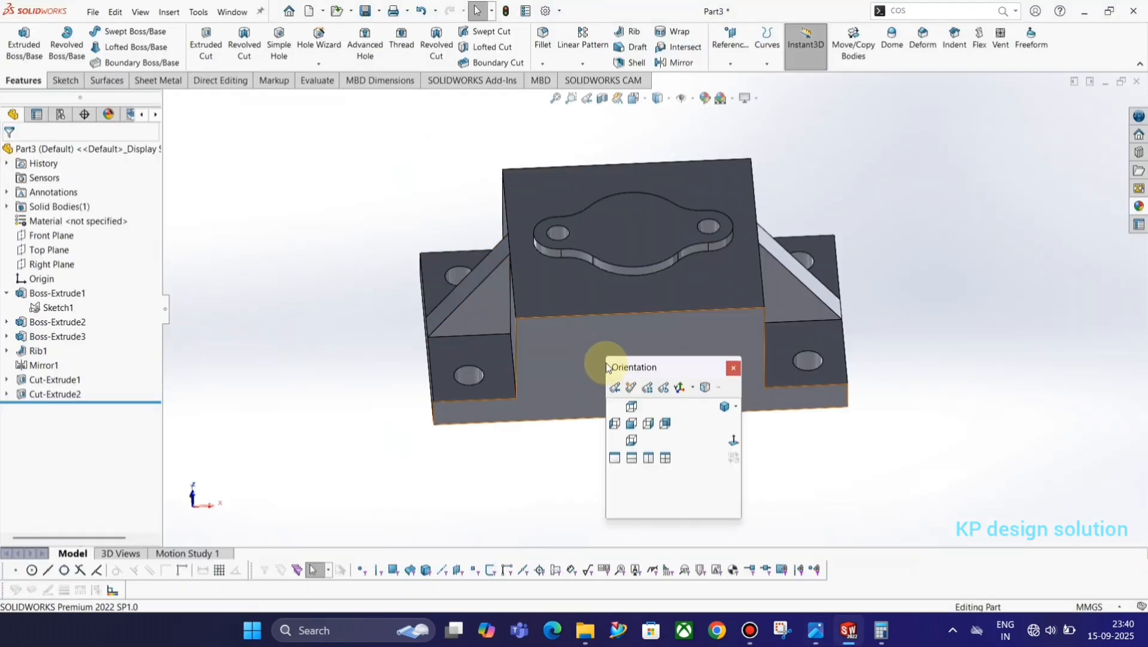
pyautogui.click(721, 424)
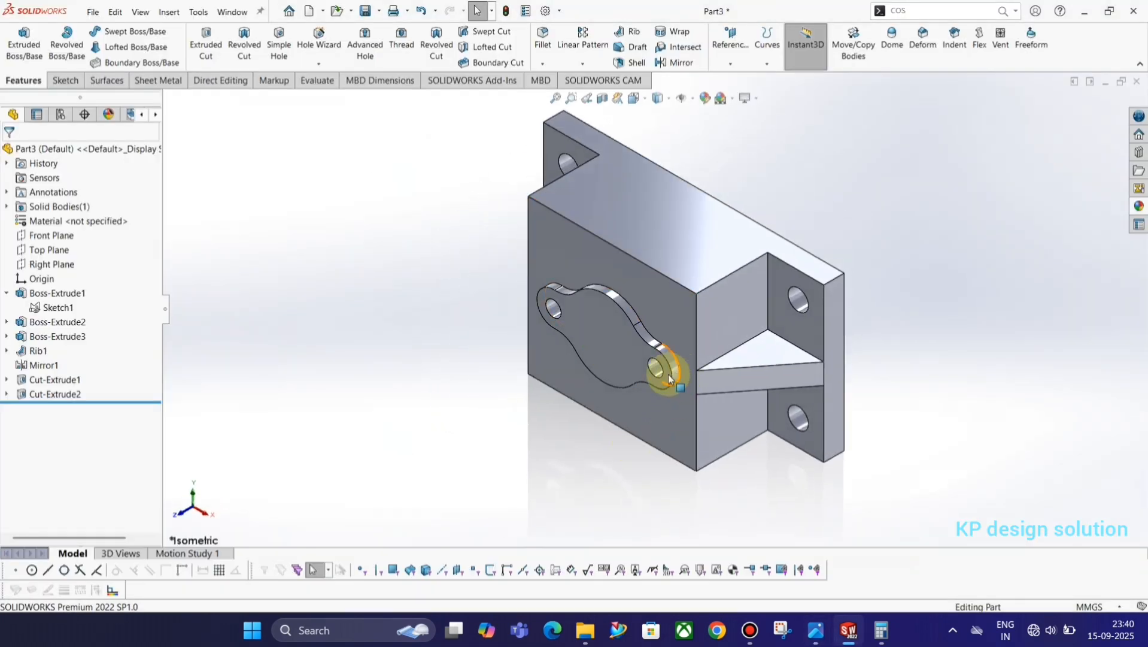
pyautogui.moveTo(661, 374); pyautogui.dragTo(594, 521, button='middle')
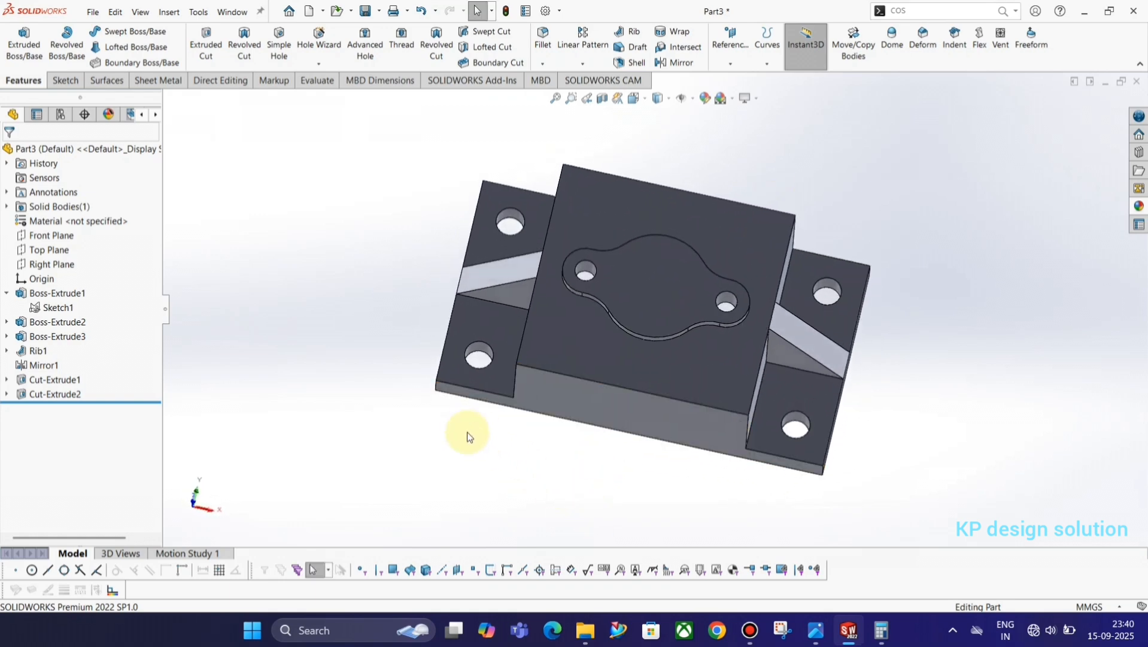